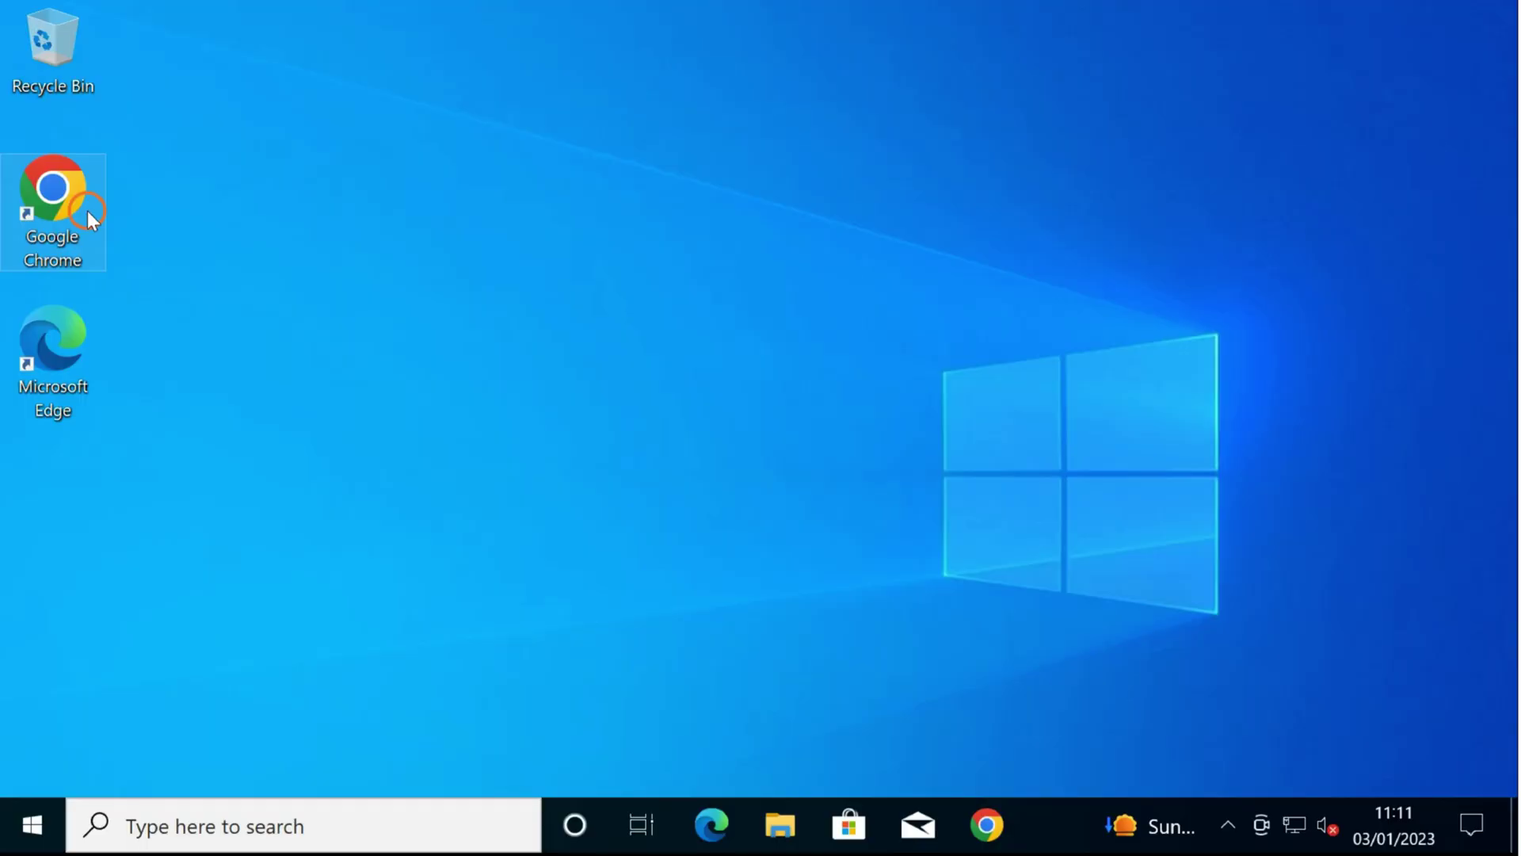
# Launch Chrome from the desktop, maximize it, and search Google for 'chrome store'.
pyautogui.doubleClick(87, 211)
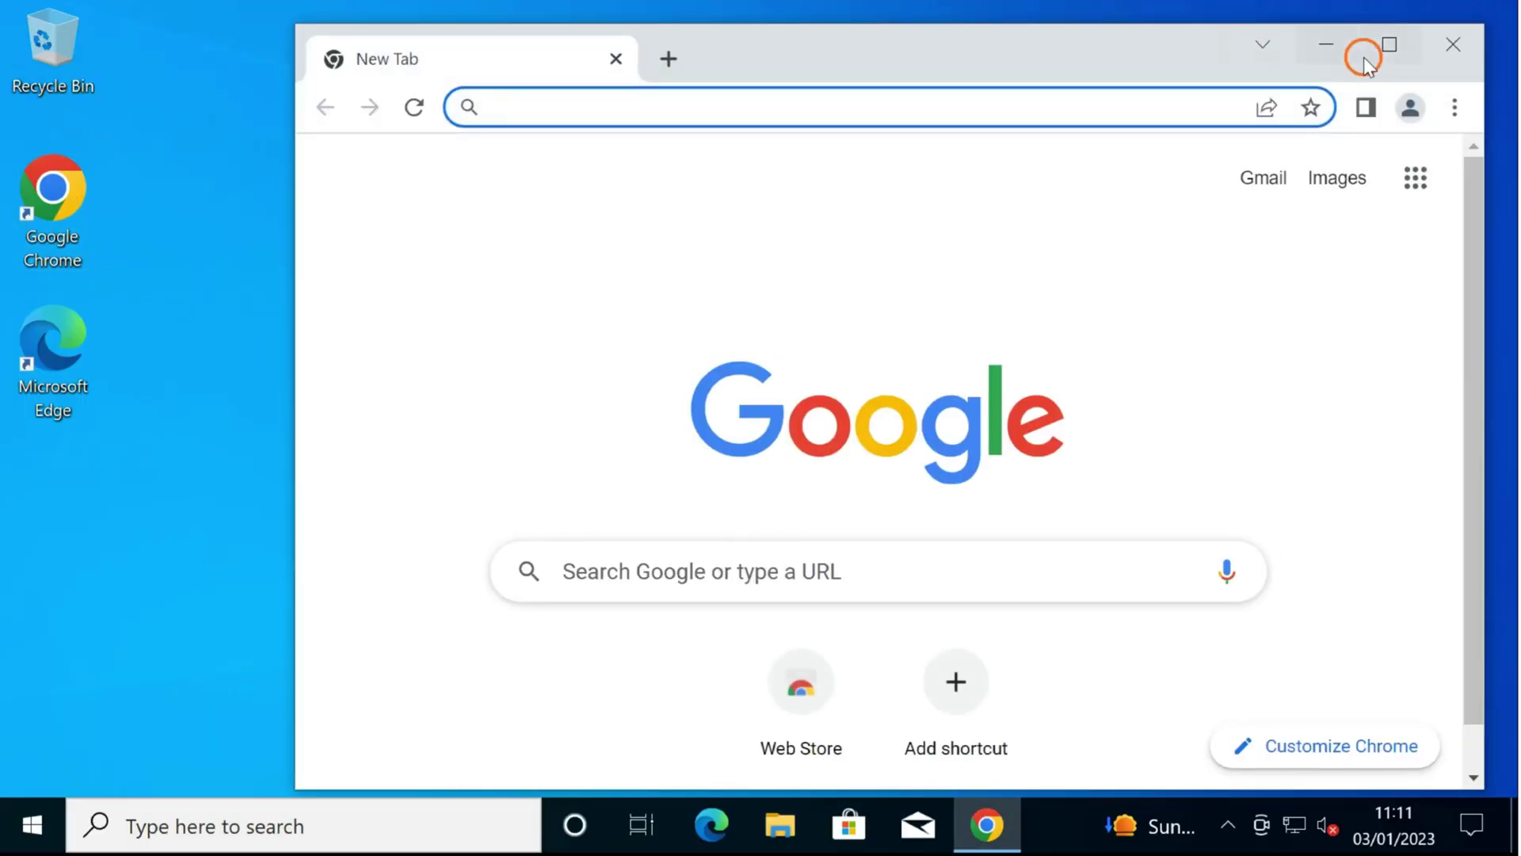
pyautogui.click(1389, 44)
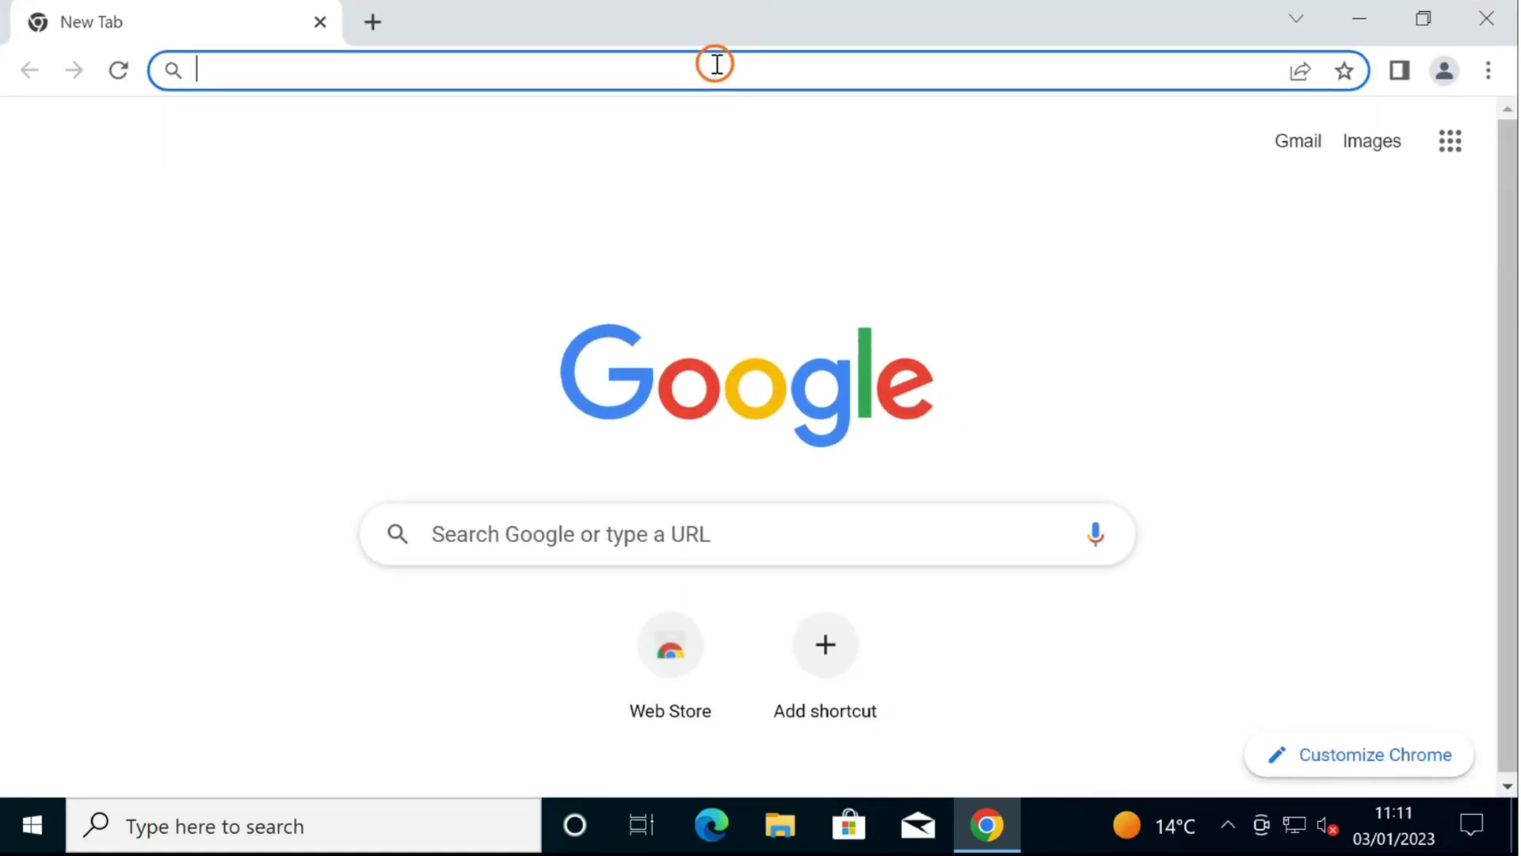
pyautogui.write('chr')
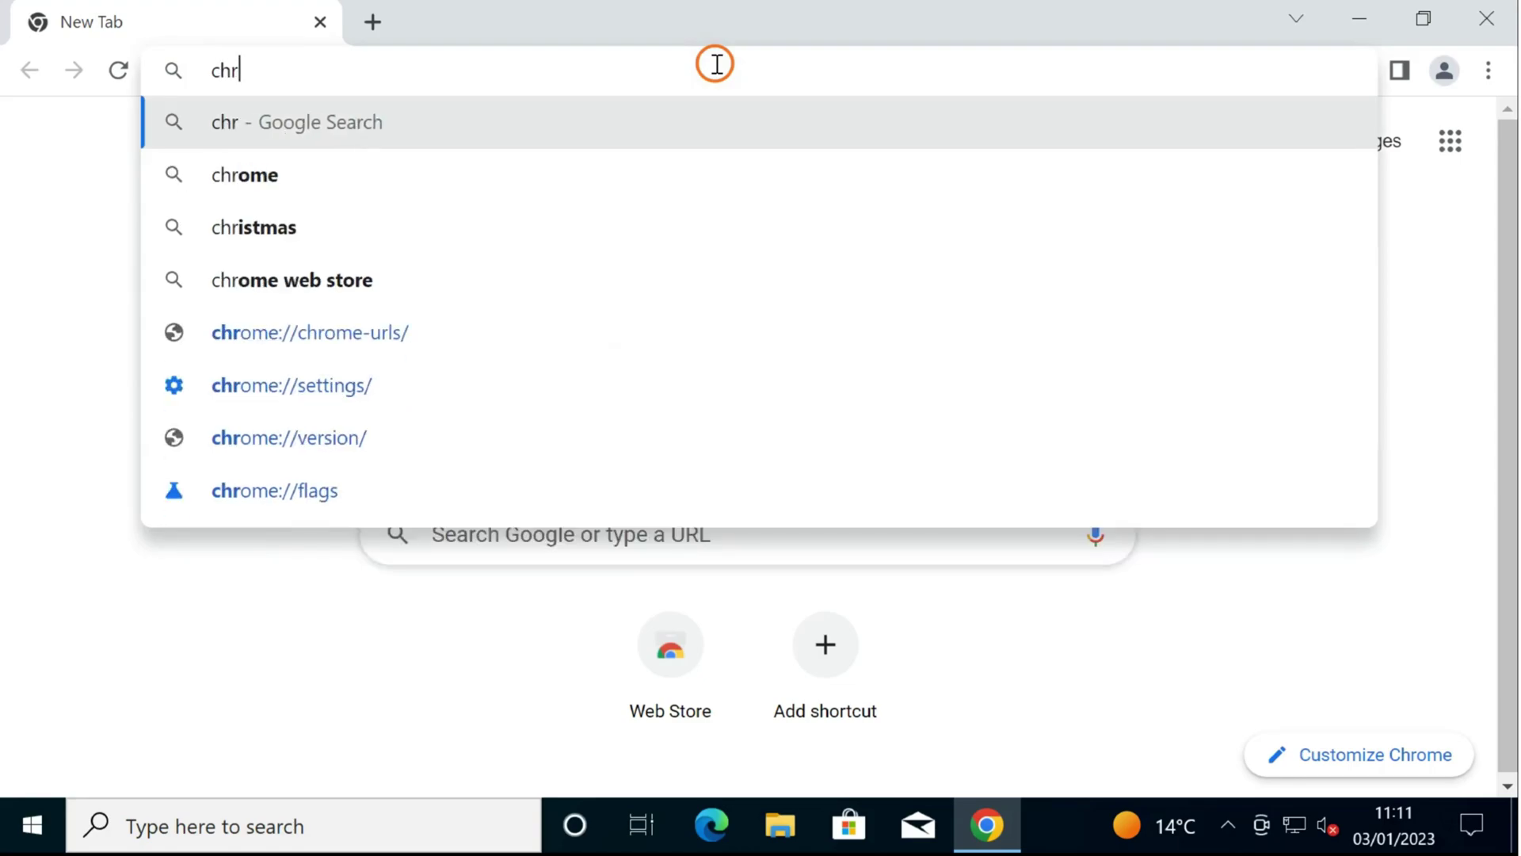
pyautogui.write('ome s')
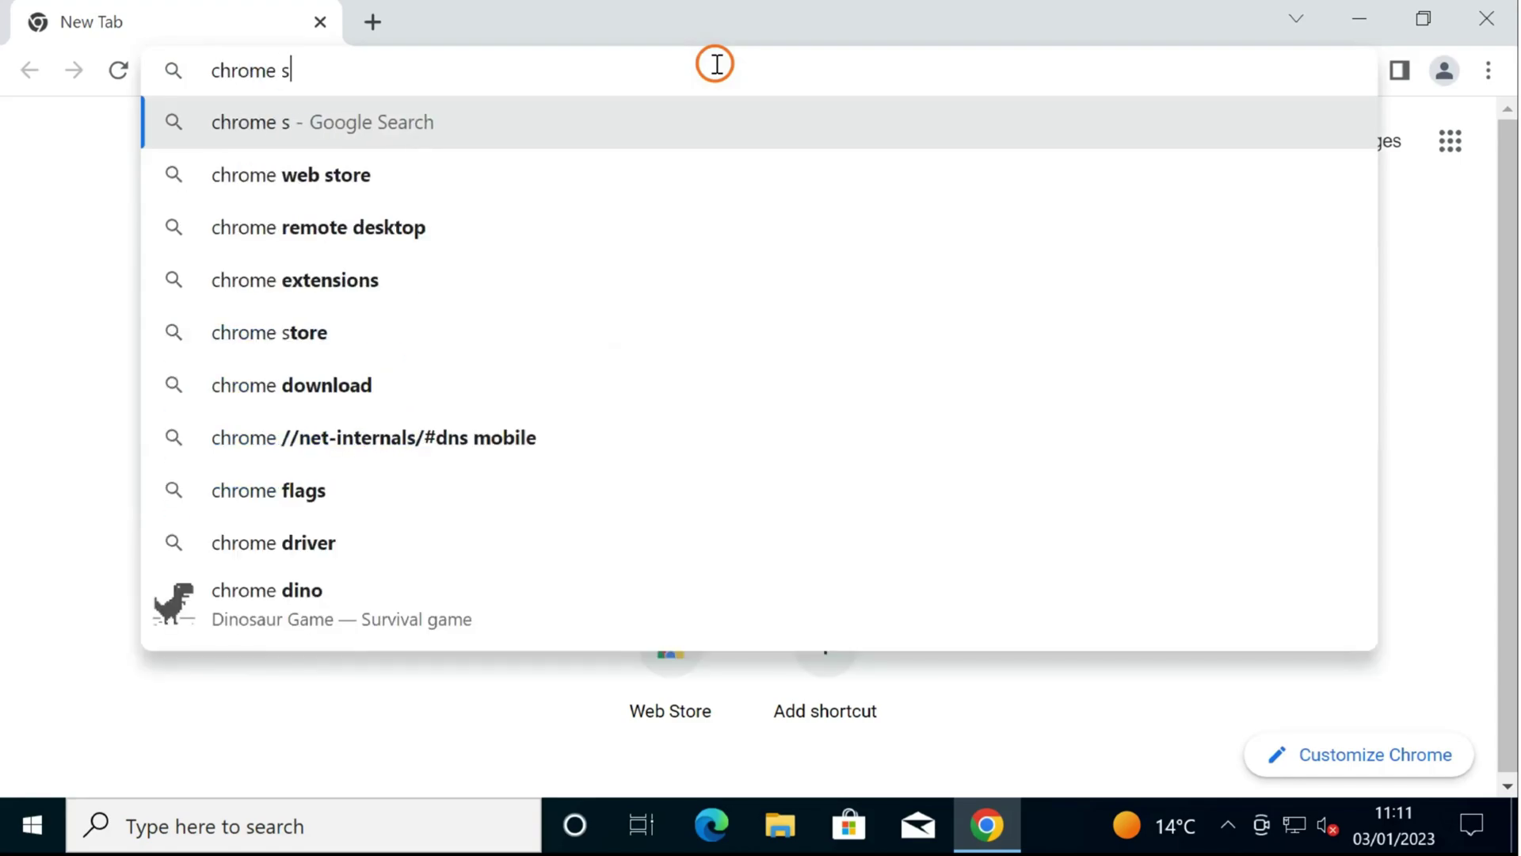
pyautogui.write('tore')
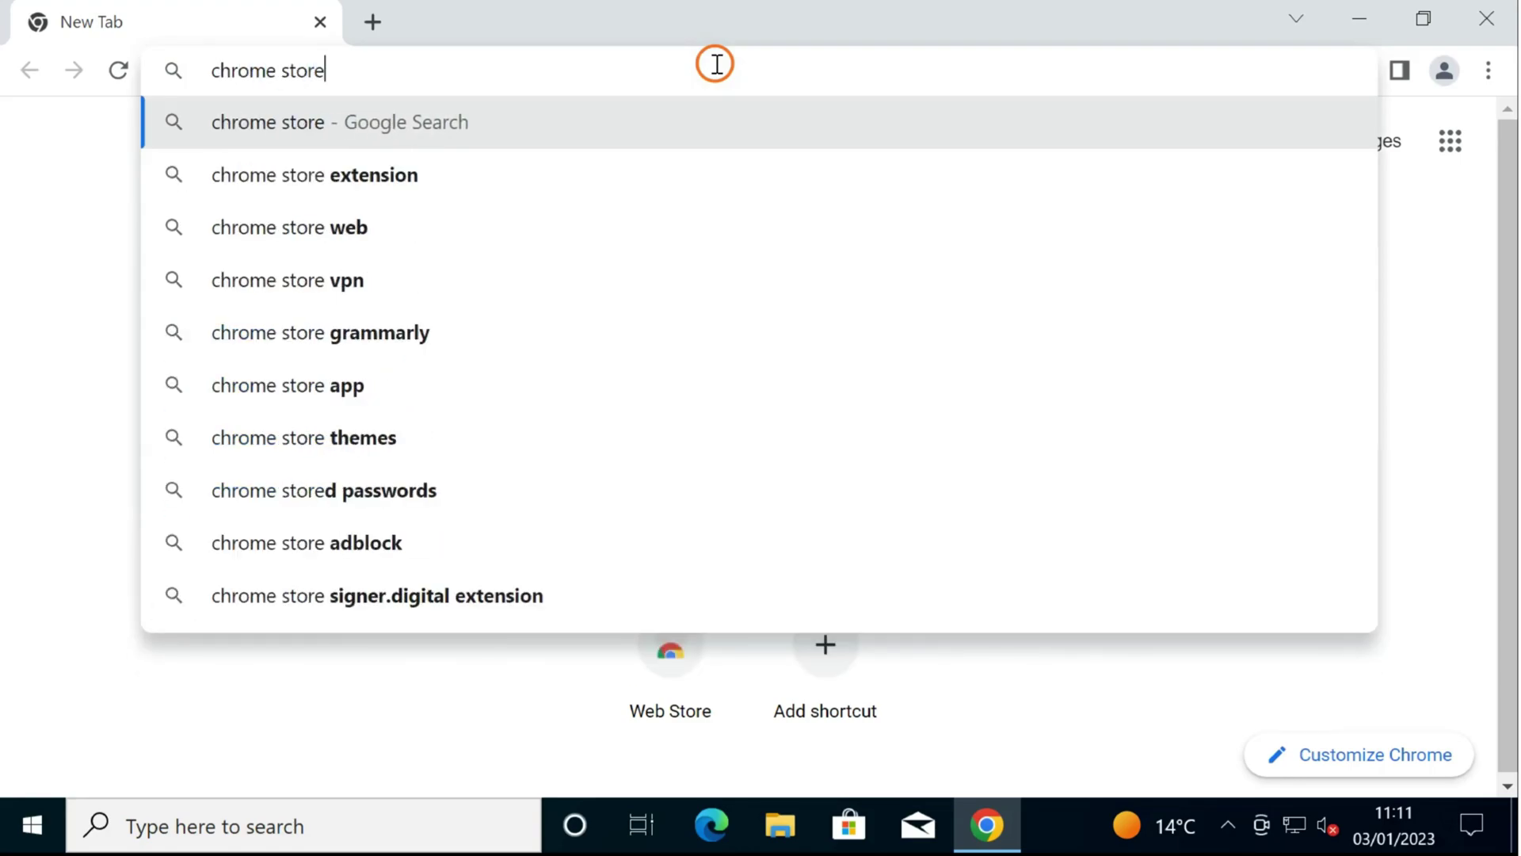
pyautogui.press('Return')
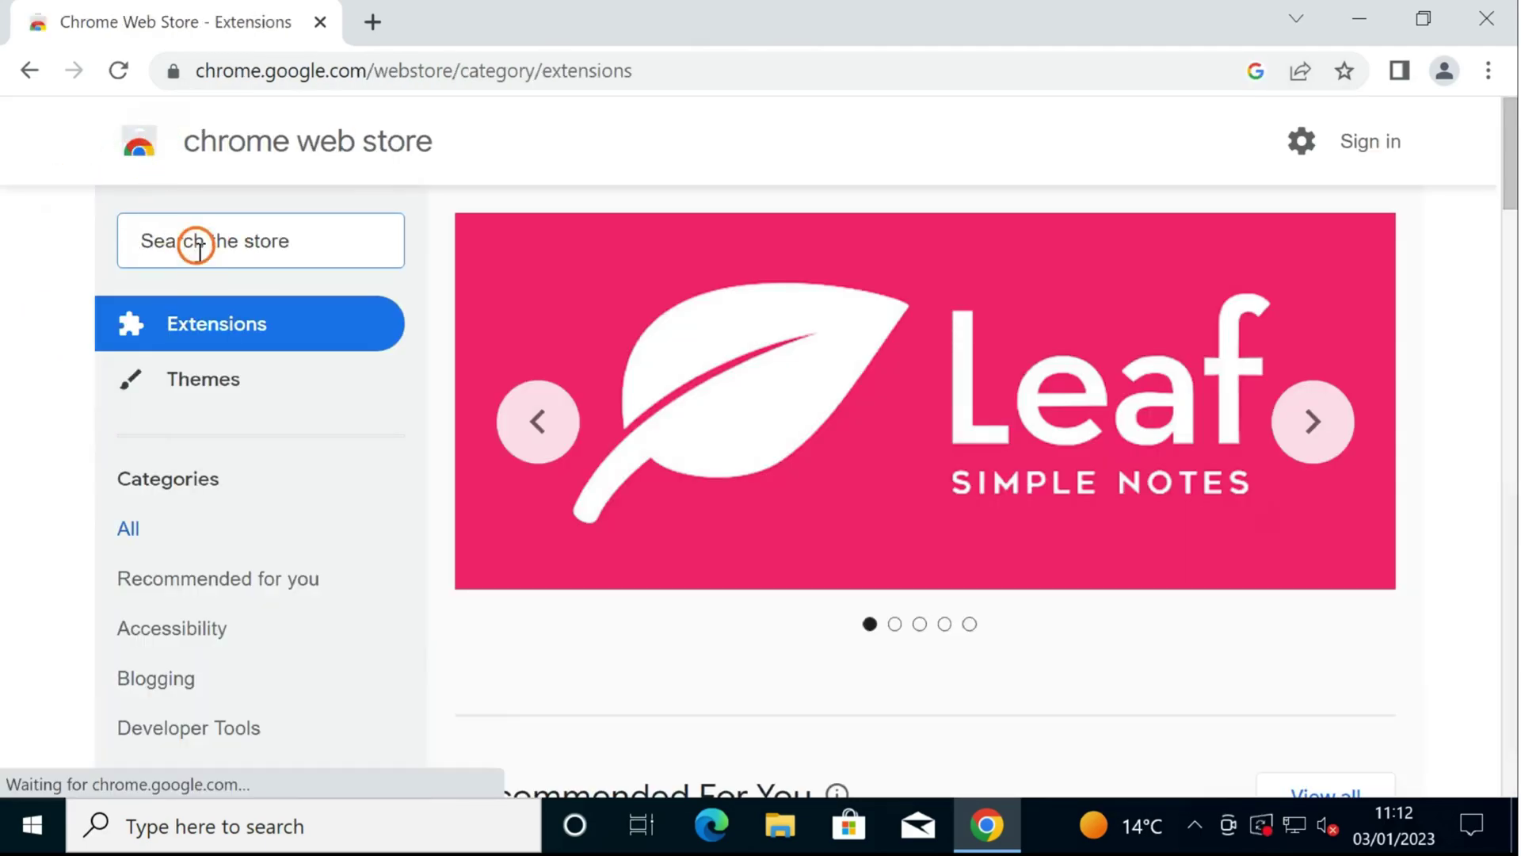
# Search the Chrome Web Store for 'save image as type'.
pyautogui.click(196, 243)
pyautogui.write('save')
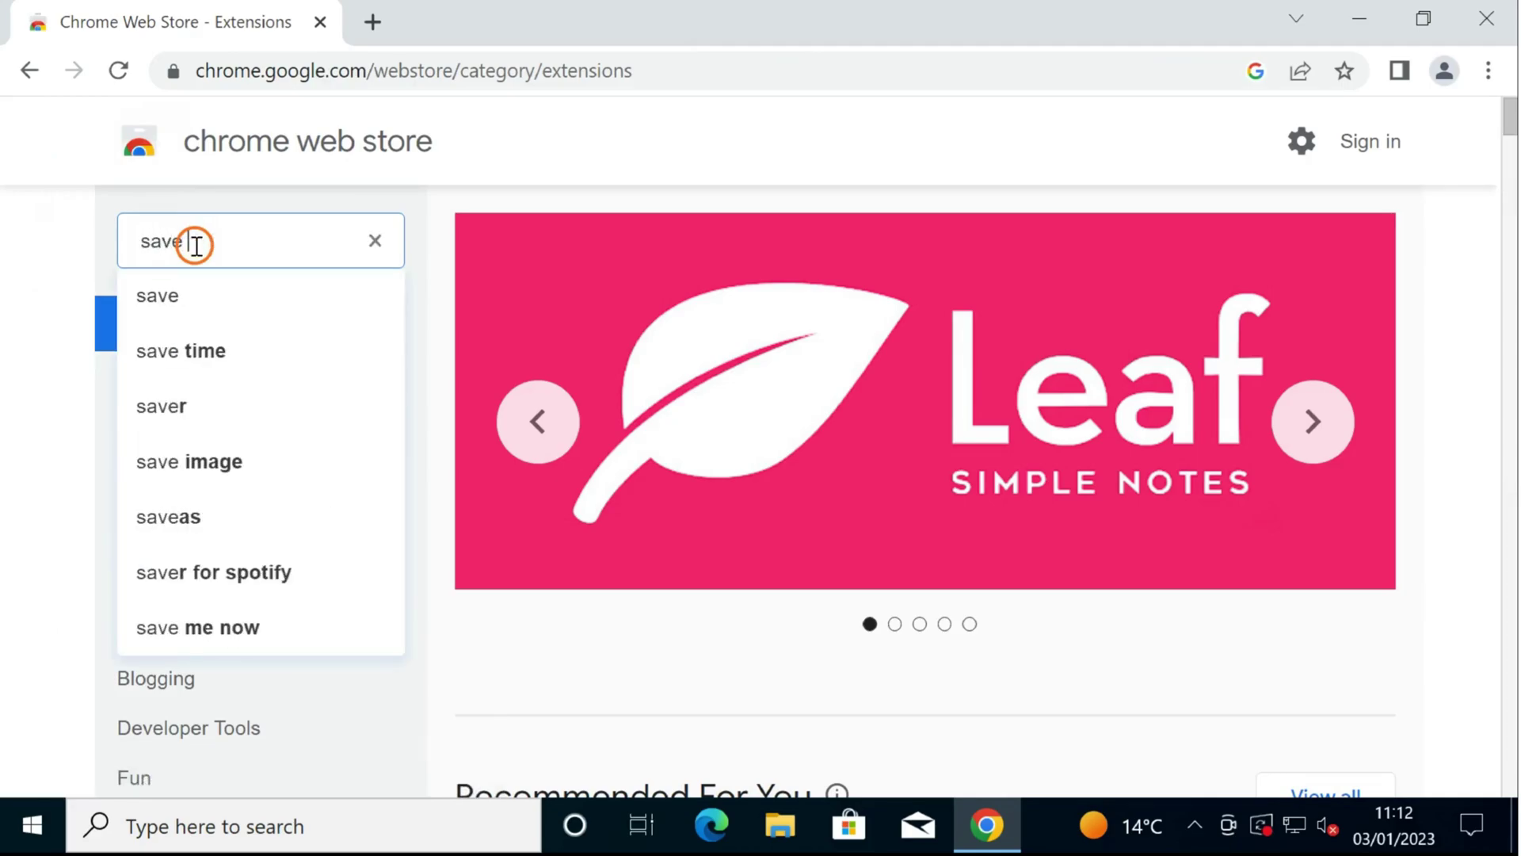
pyautogui.write(' ima')
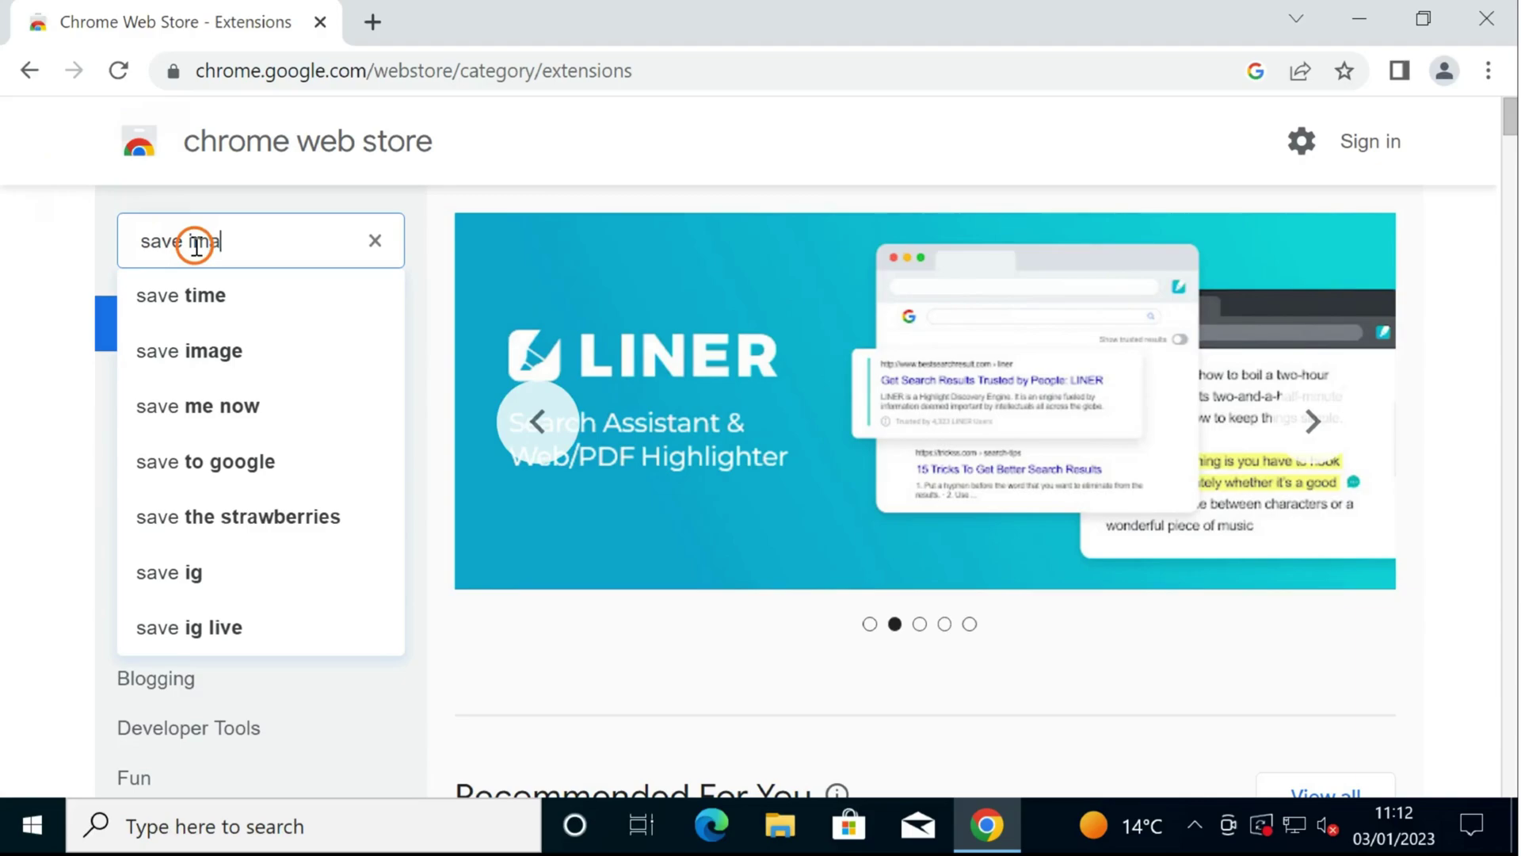
pyautogui.write('ge as')
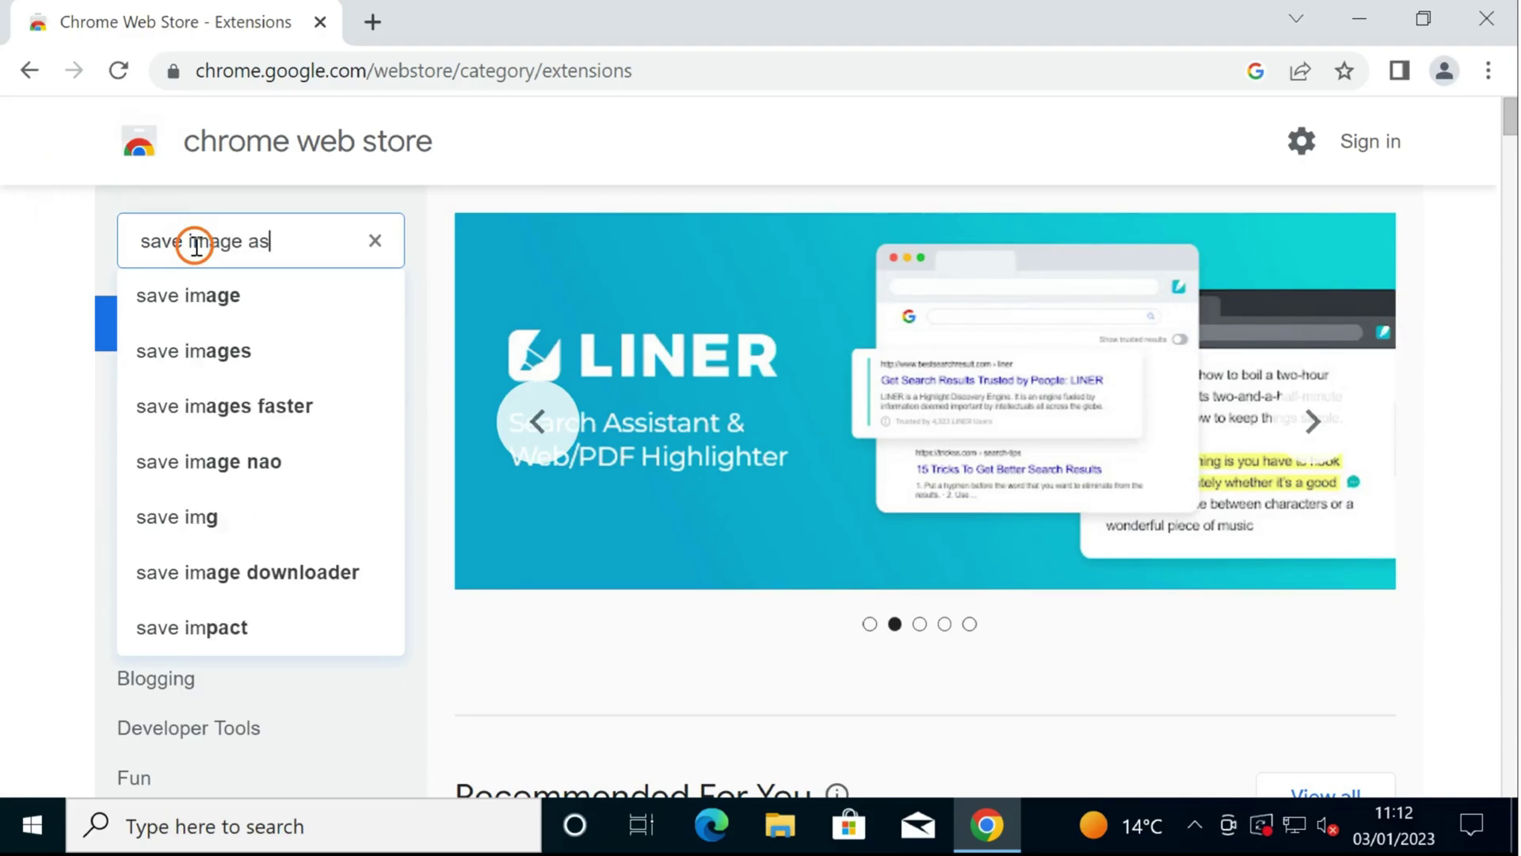
pyautogui.write(' type')
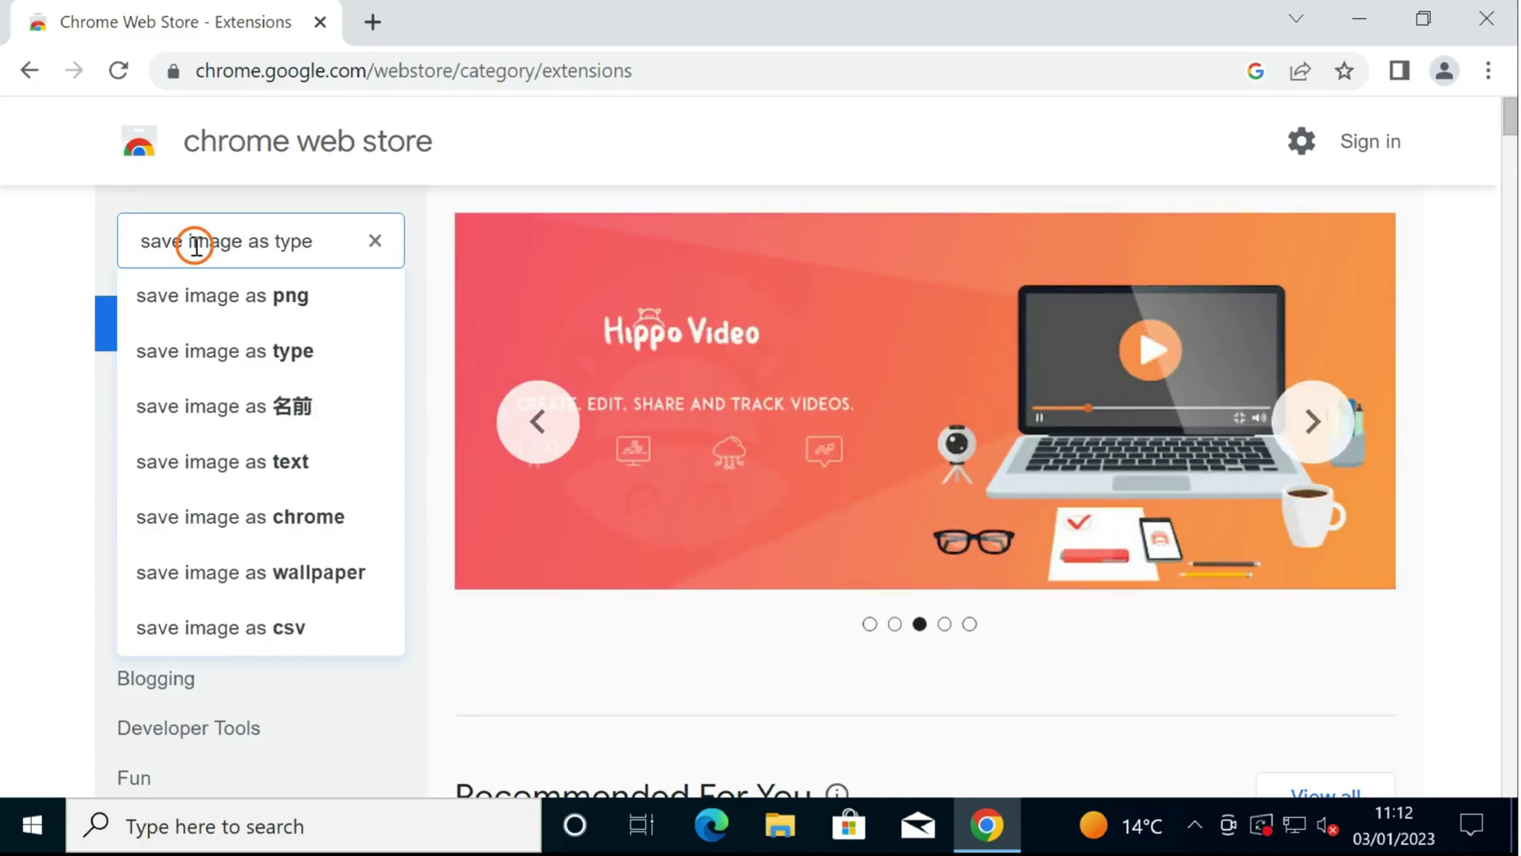
pyautogui.press('Return')
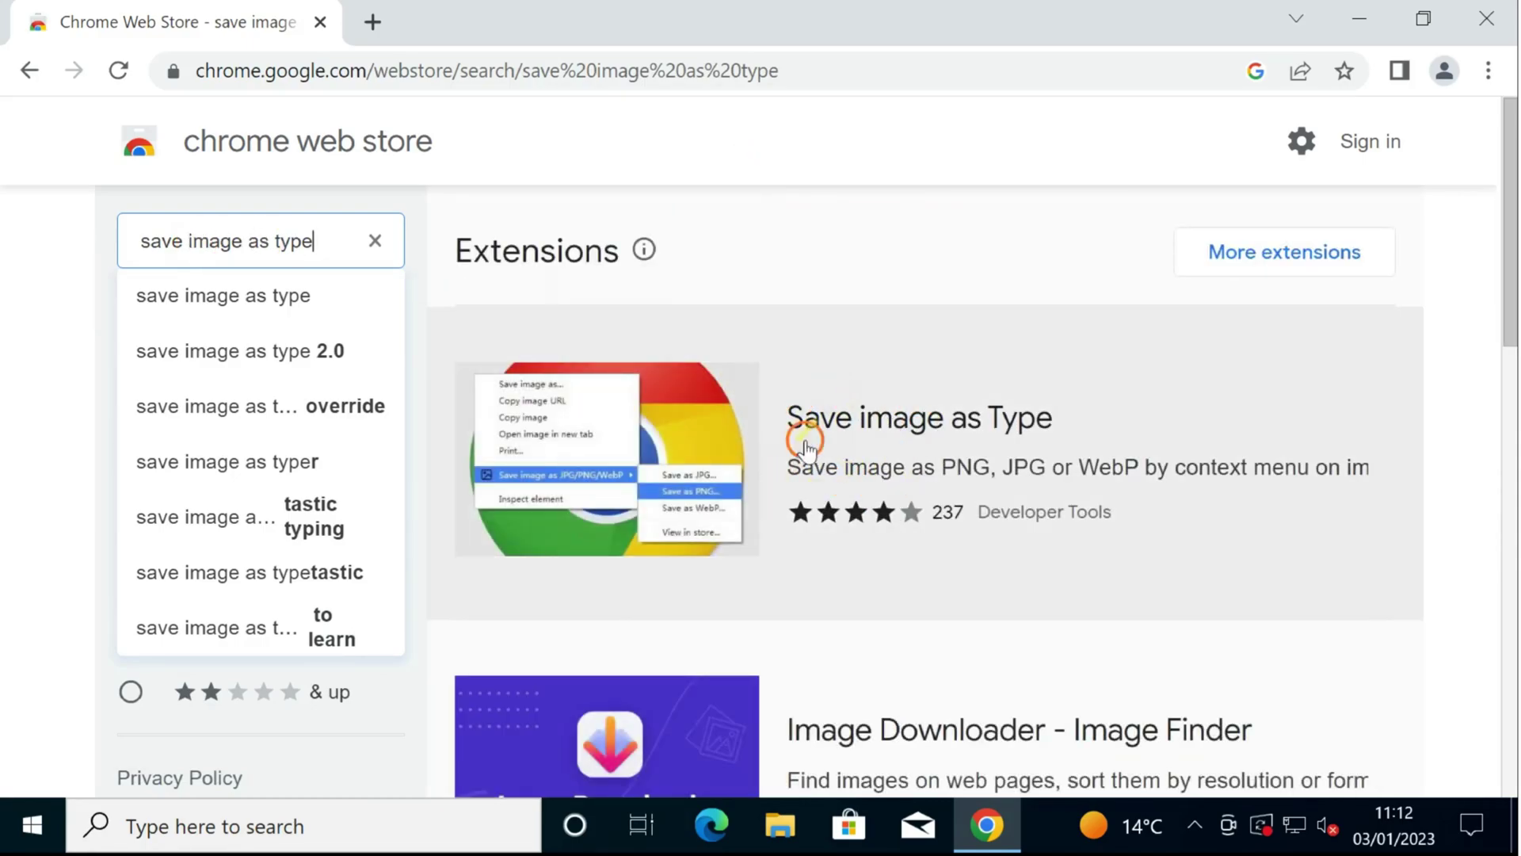
# Add the Save image as Type extension to Chrome and dismiss the added notice.
pyautogui.click(870, 431)
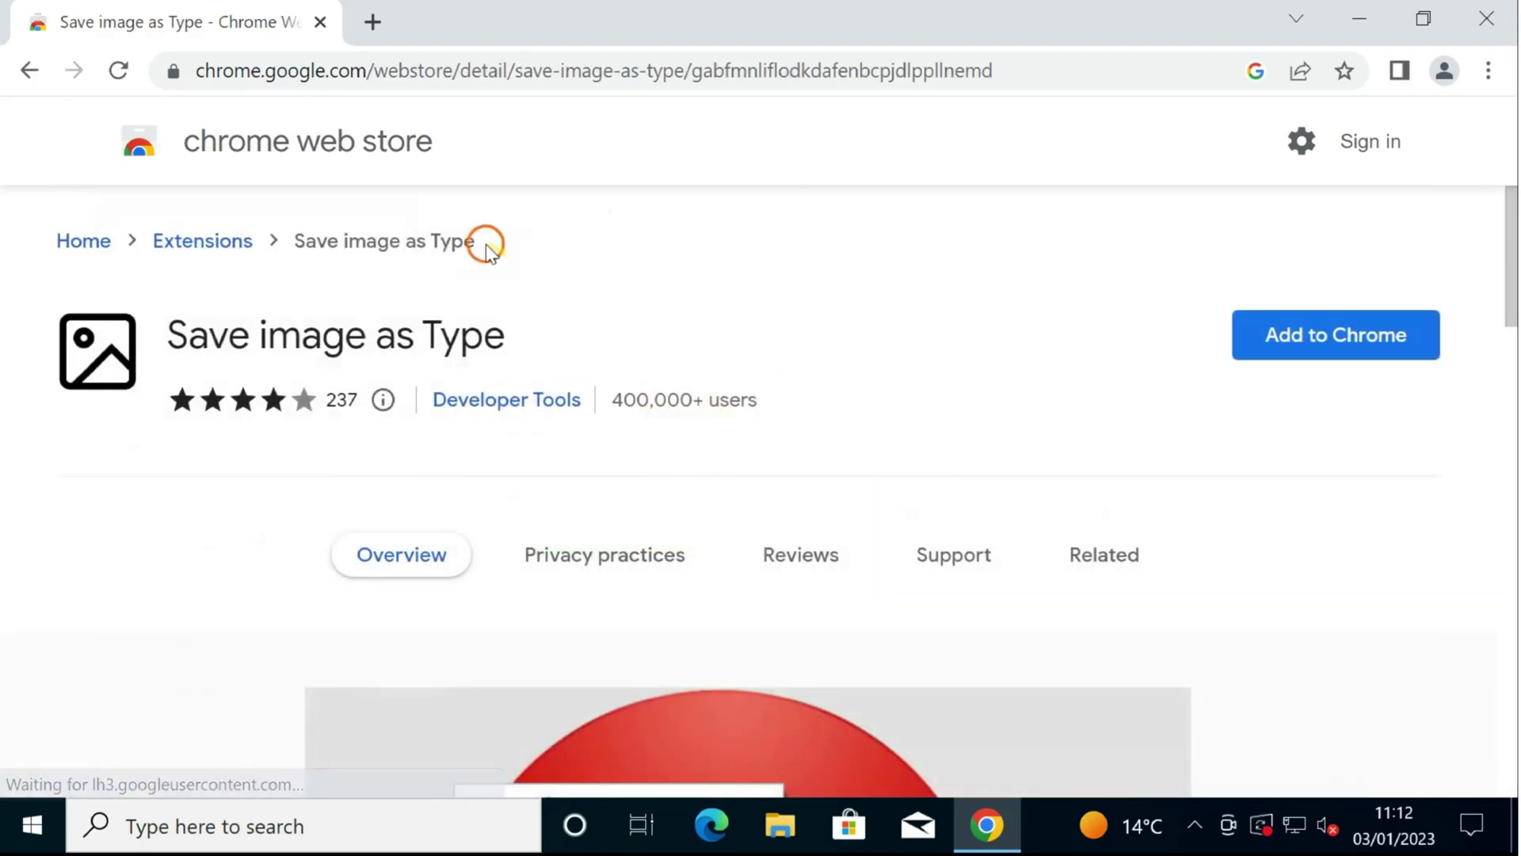
pyautogui.click(1314, 339)
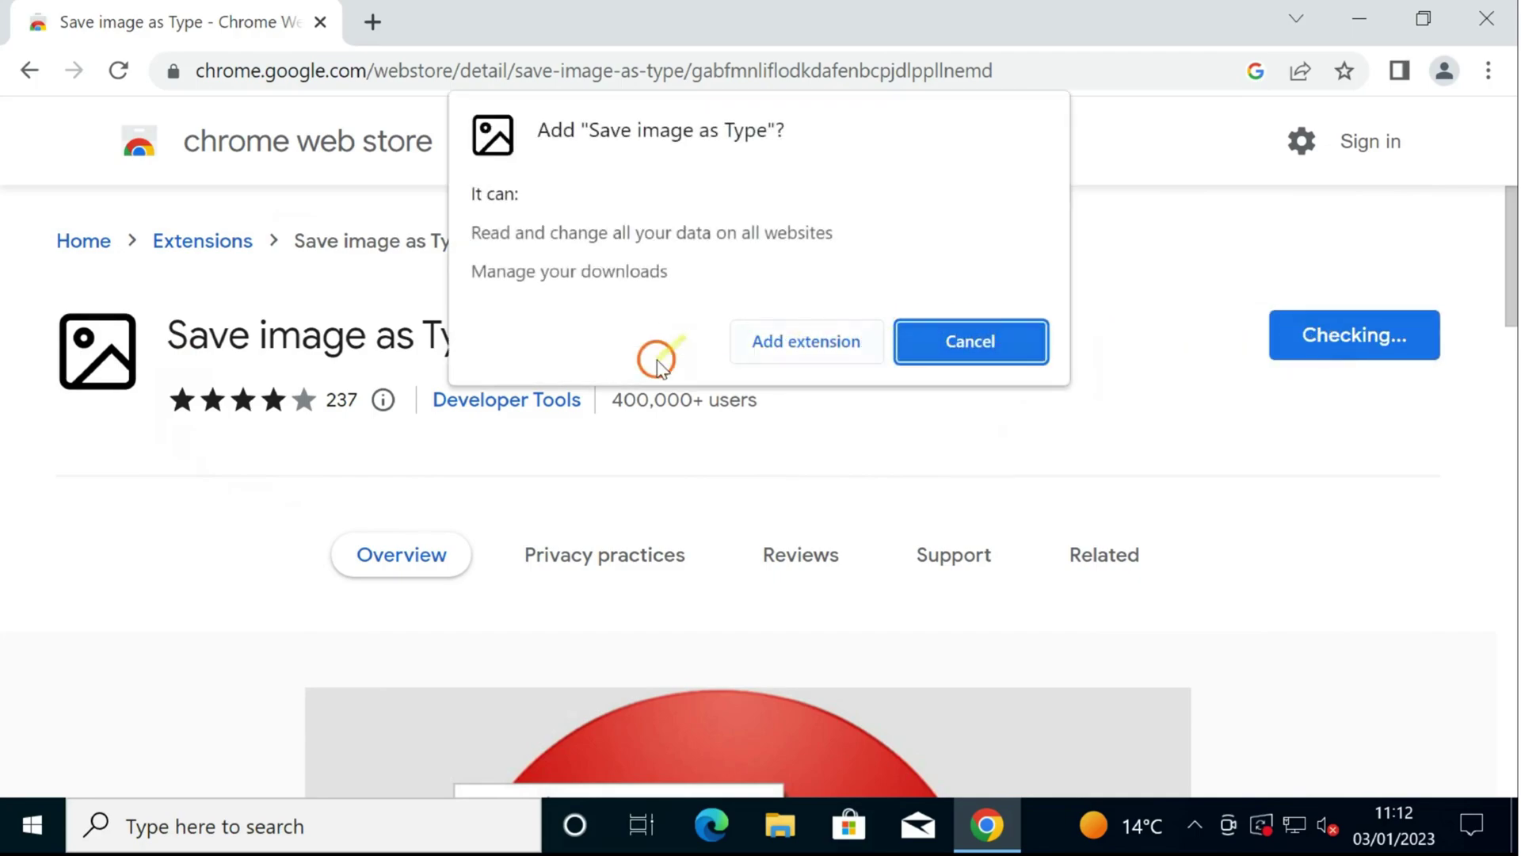
pyautogui.click(809, 342)
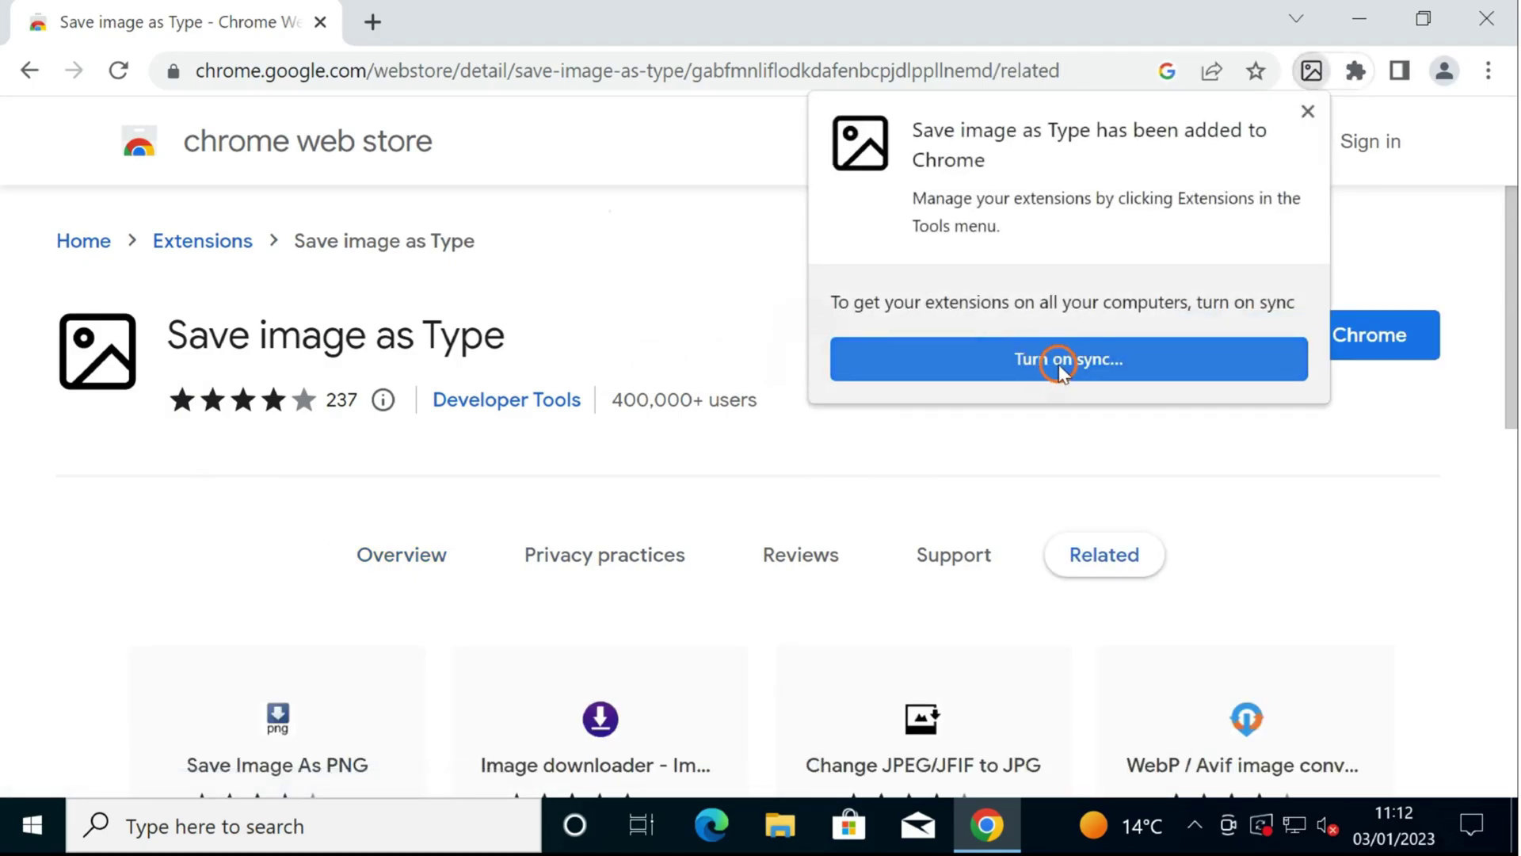
pyautogui.click(1308, 112)
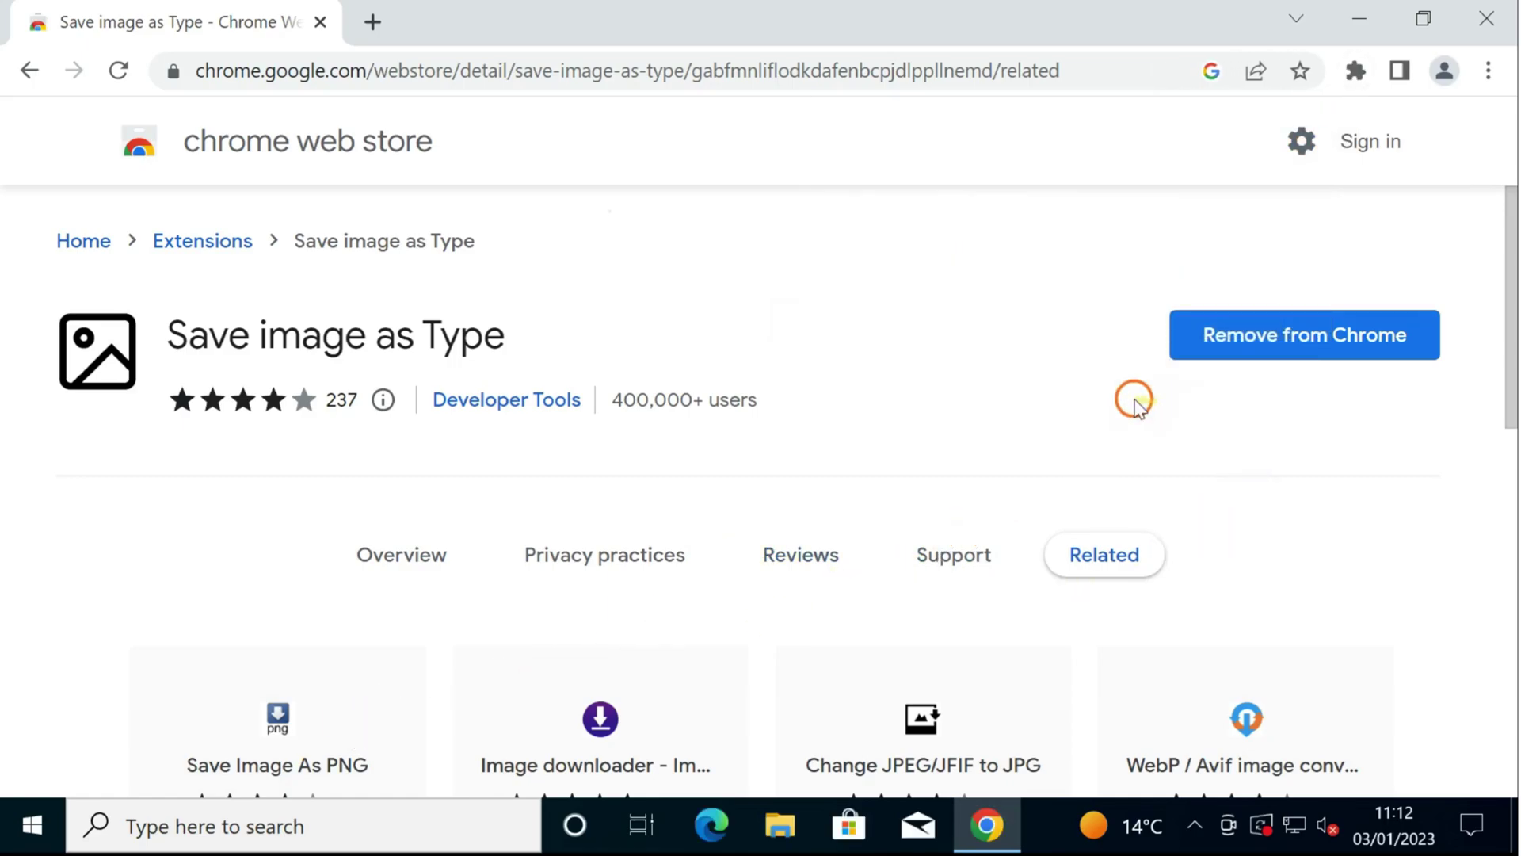
pyautogui.scroll(-8, 662, 533)
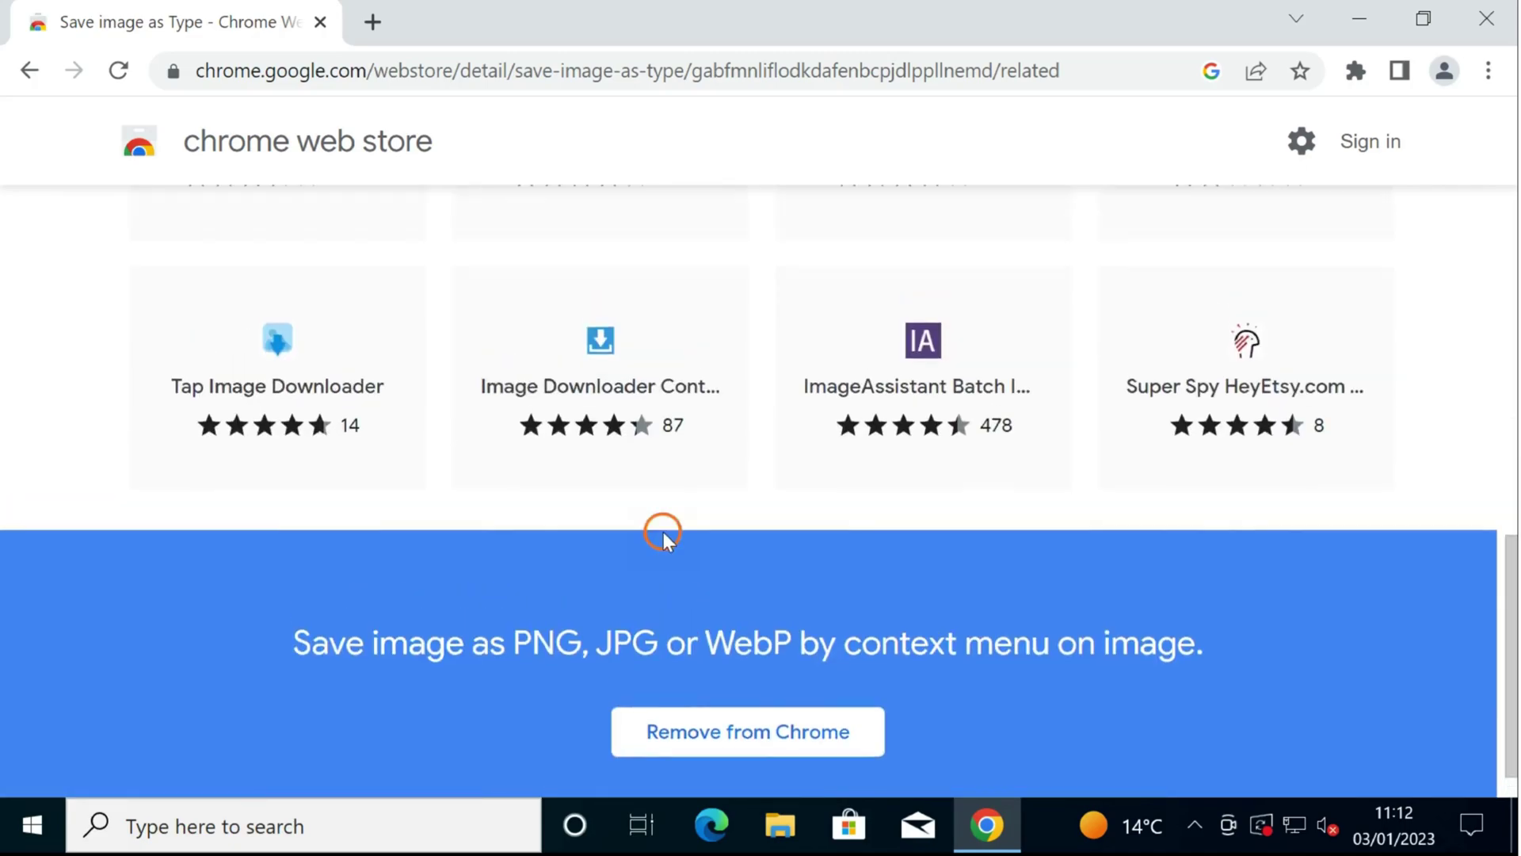
pyautogui.scroll(8, 663, 533)
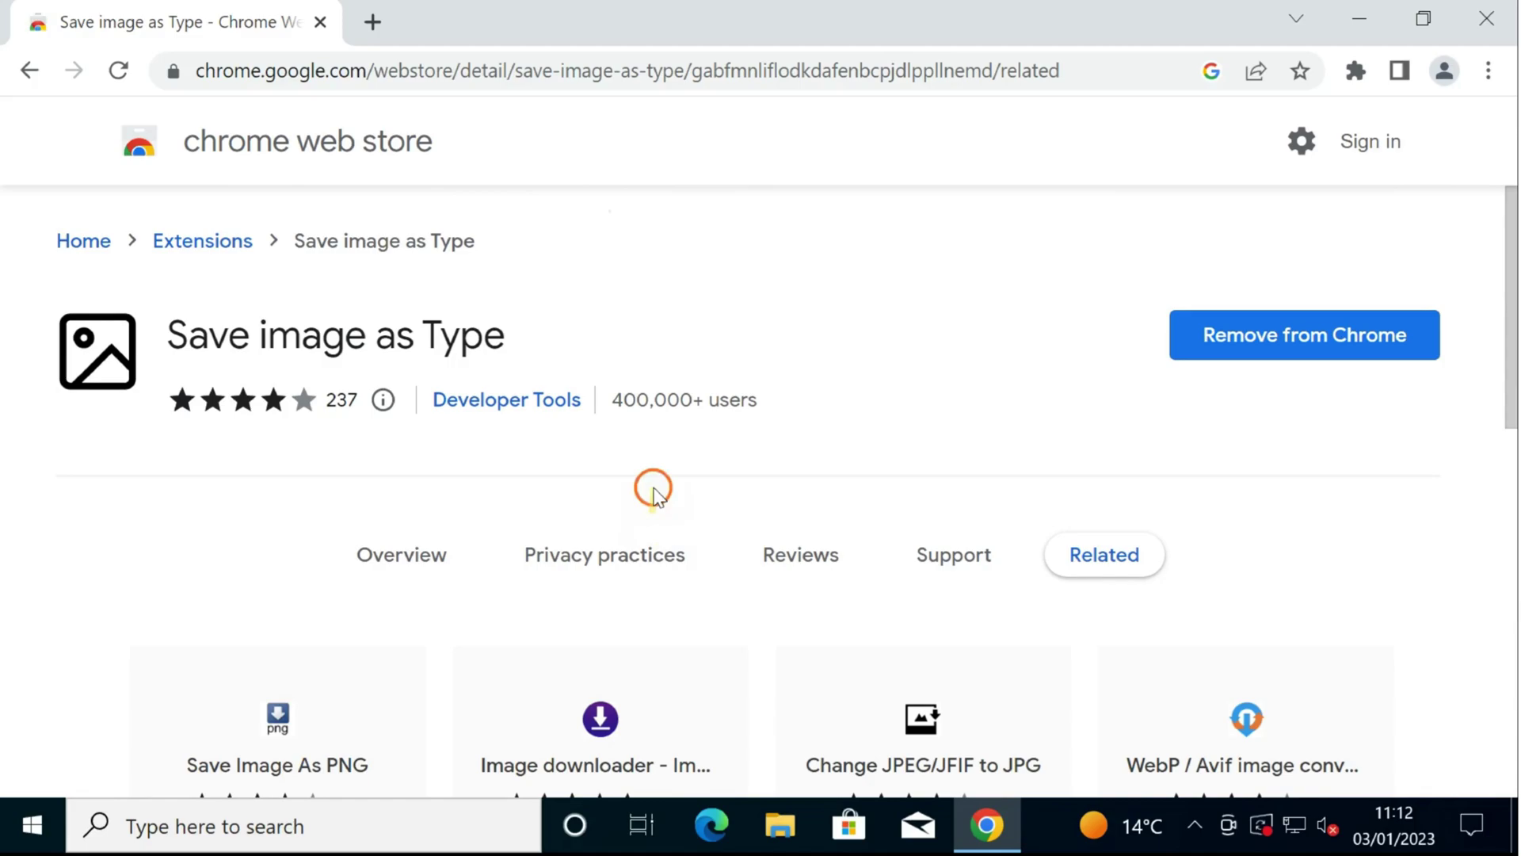
# Go to gearupwindows.com in a new tab.
pyautogui.click(372, 22)
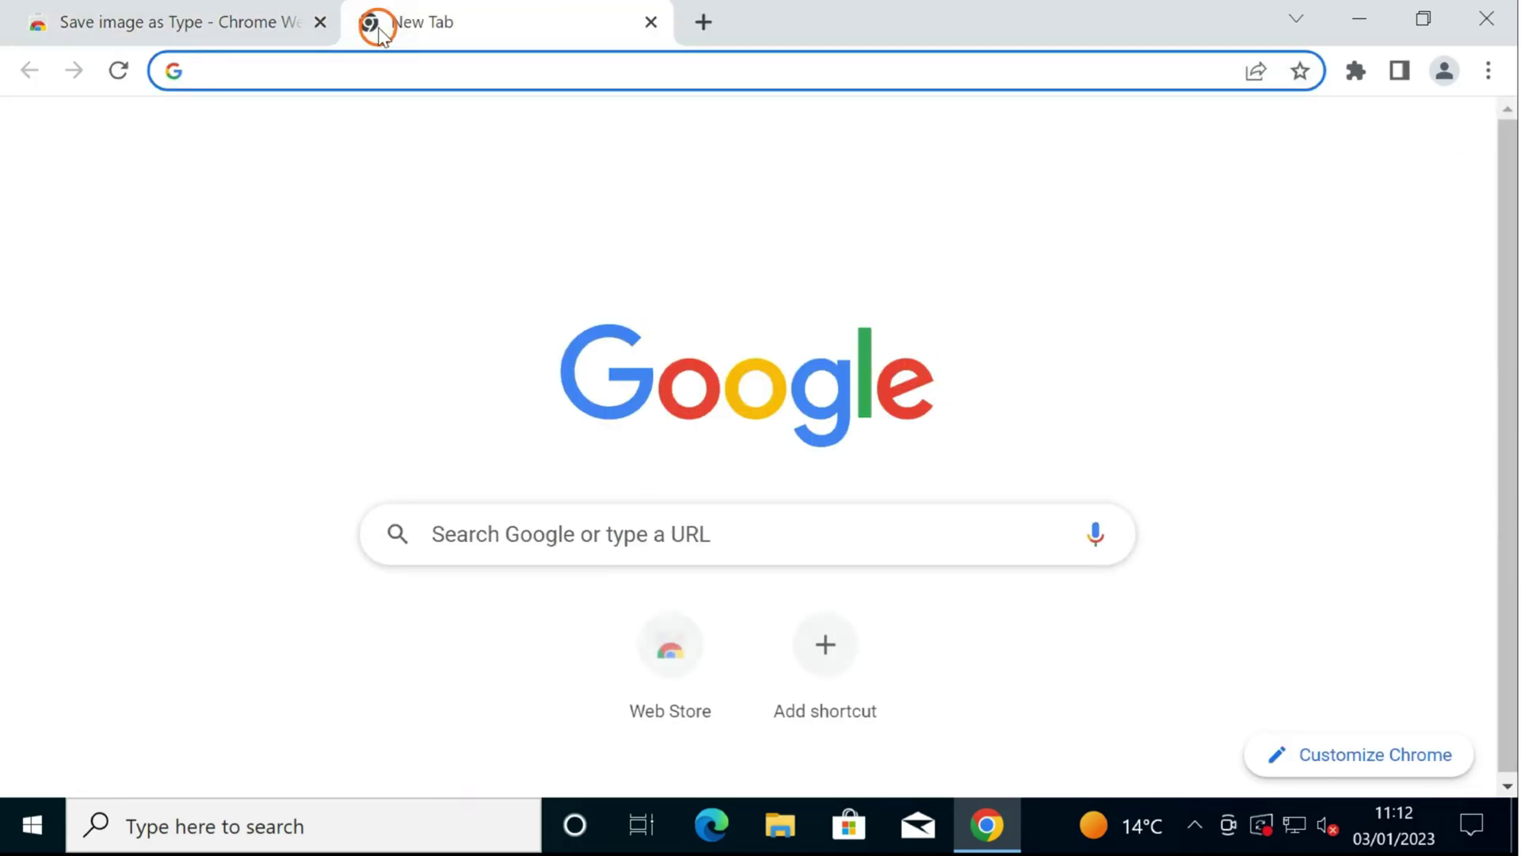
pyautogui.write('gear')
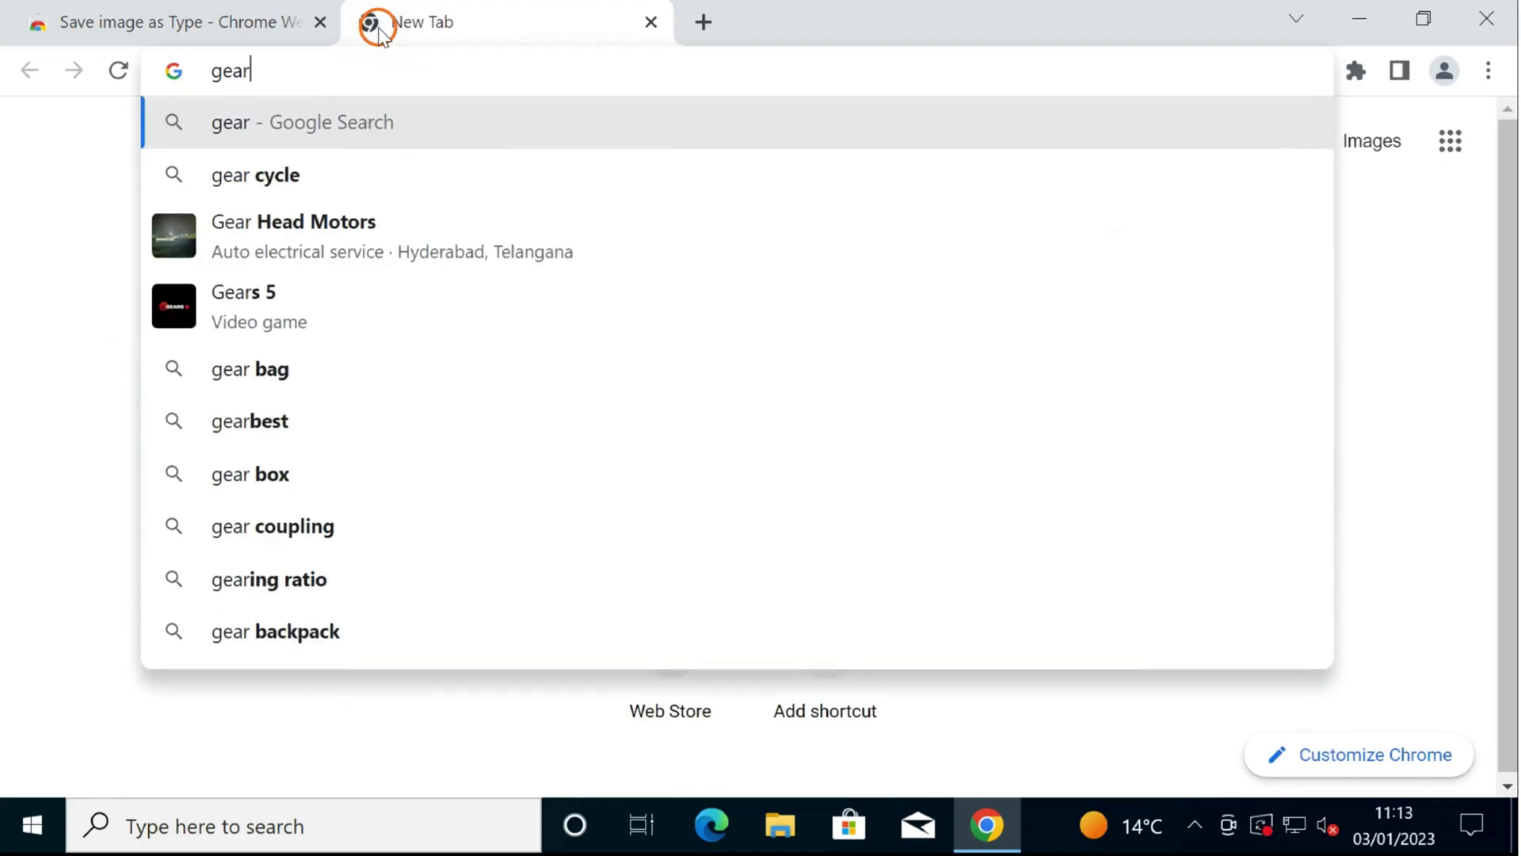
pyautogui.write('up')
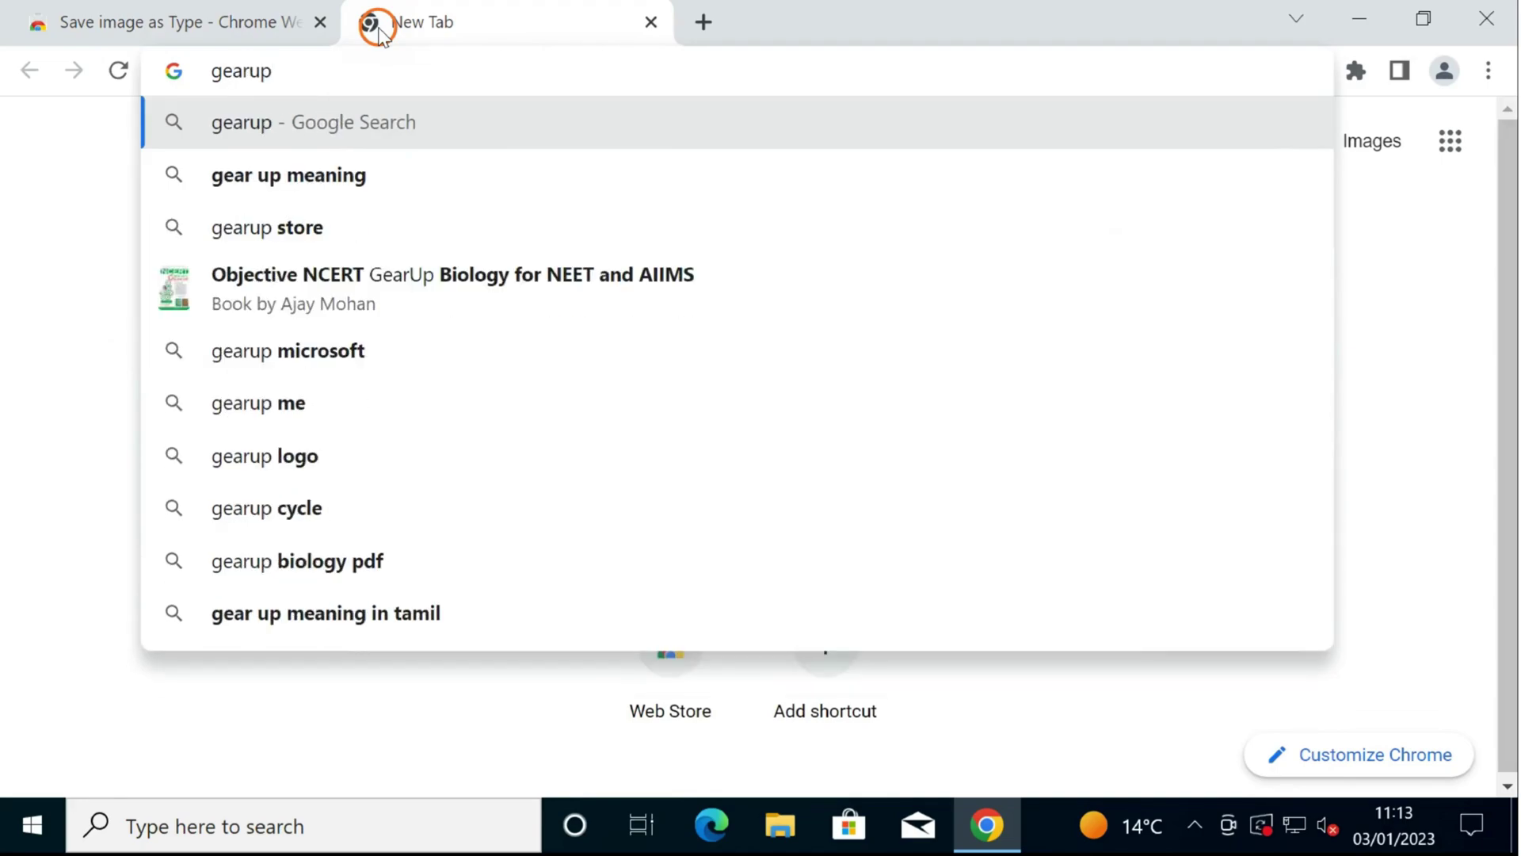
pyautogui.write('win')
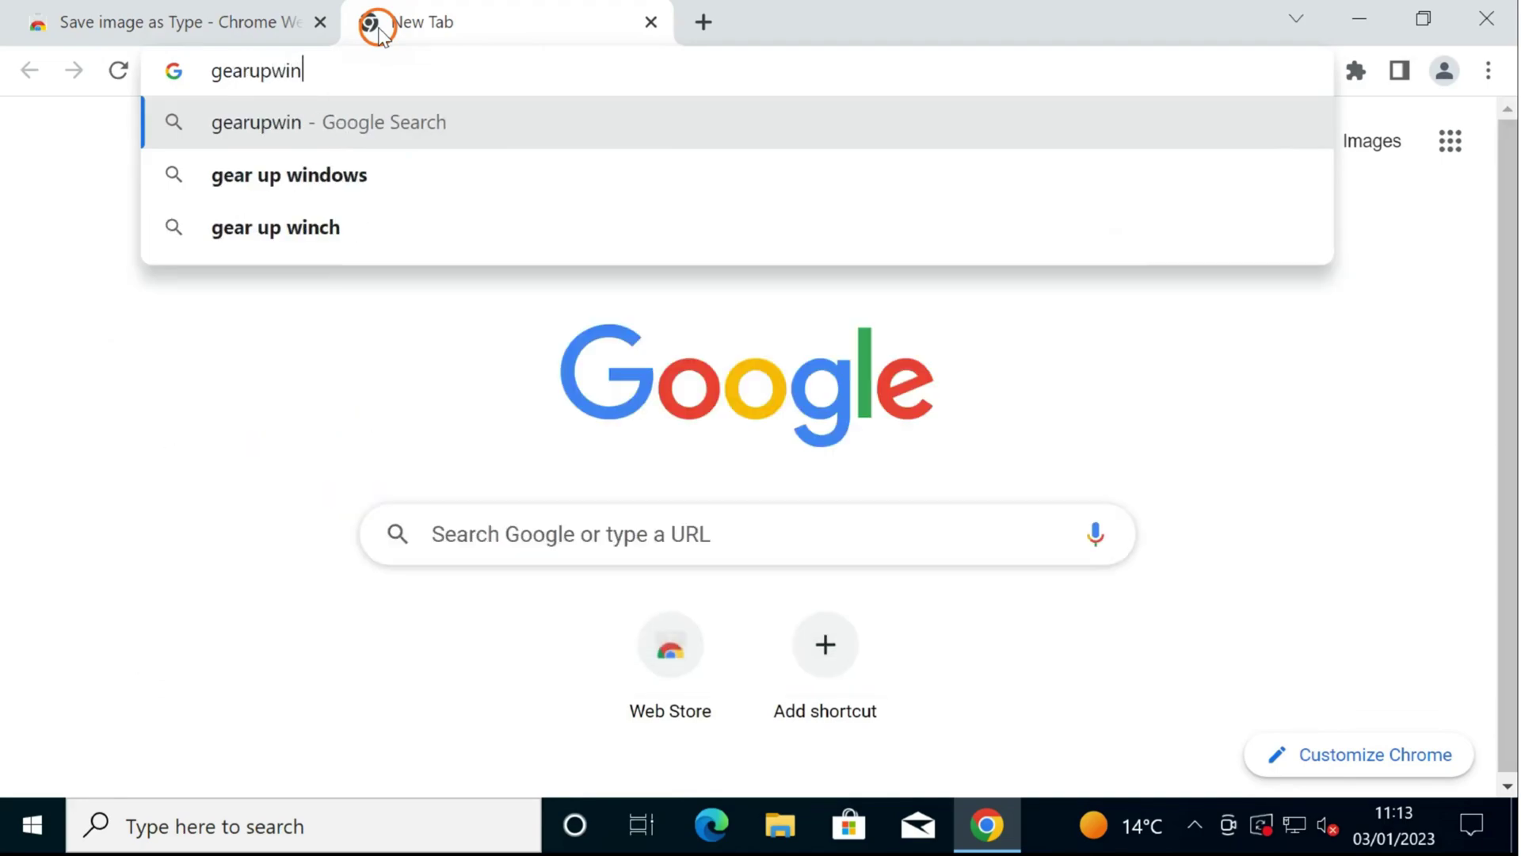
pyautogui.write('dows')
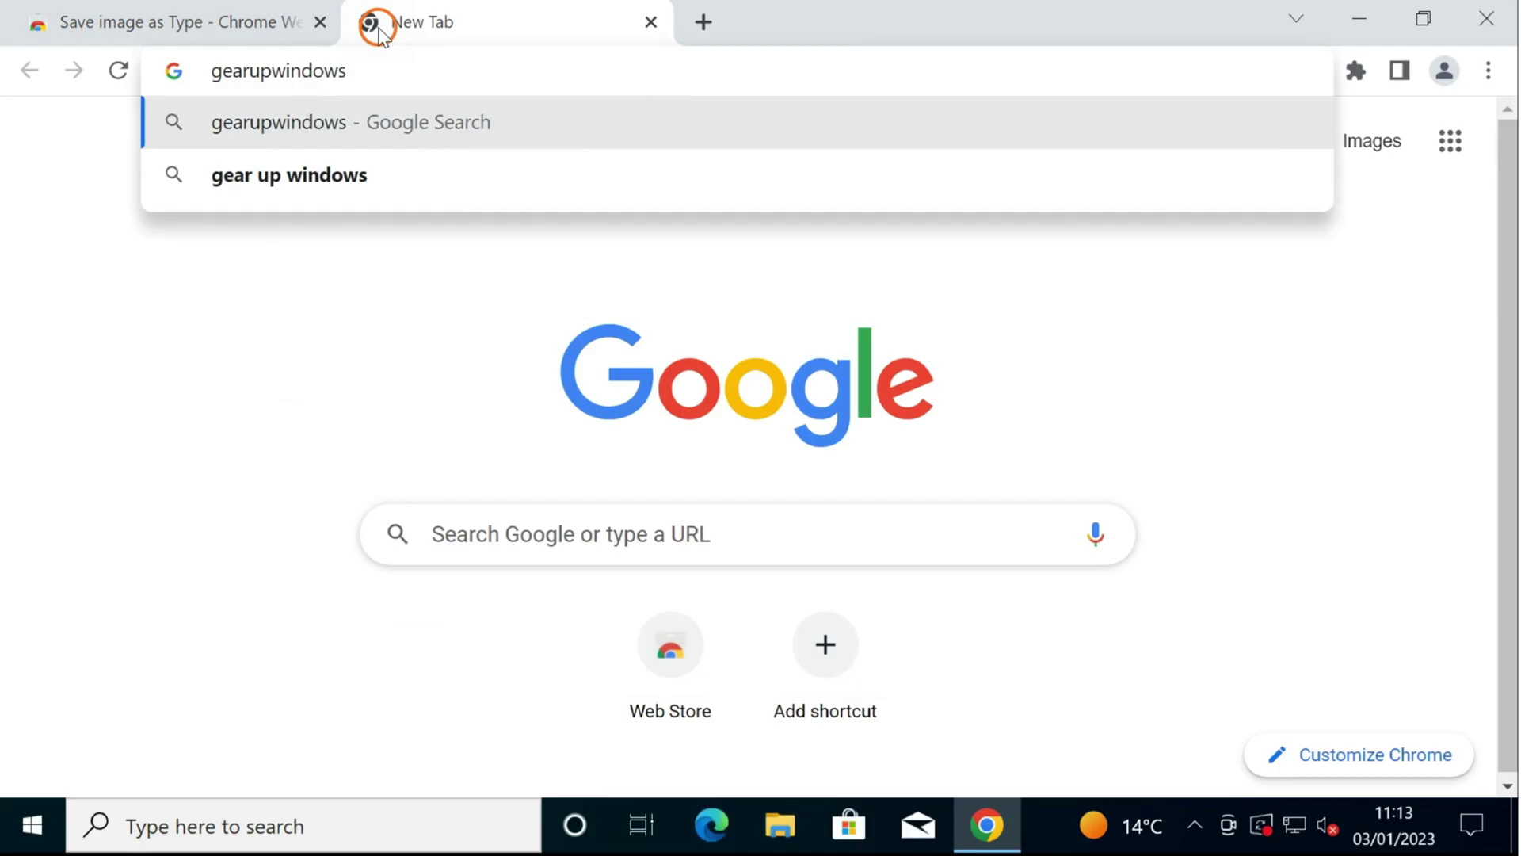
pyautogui.hotkey('ctrl', 'Return')
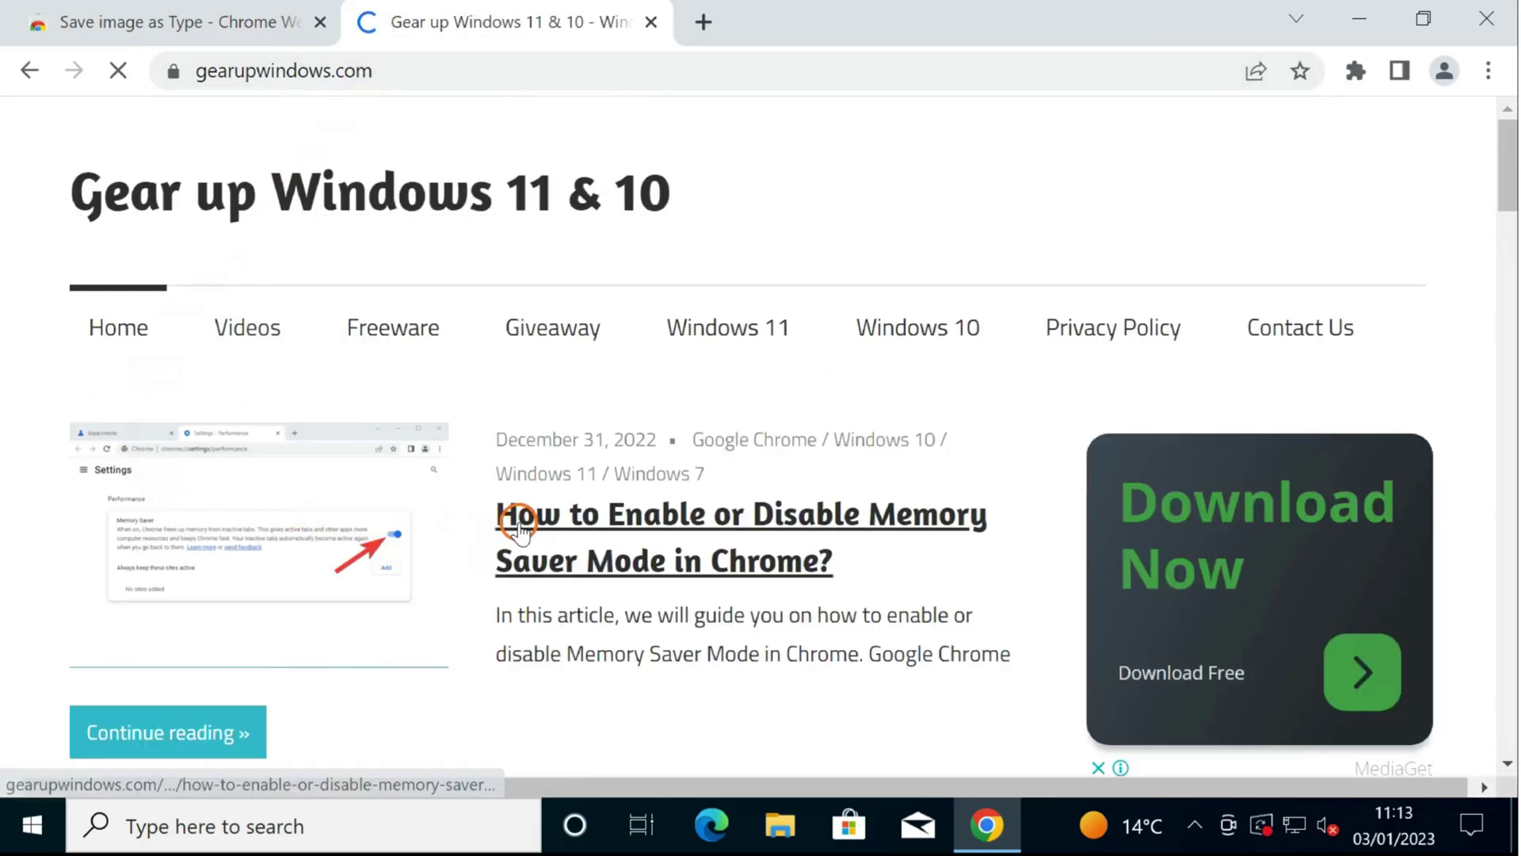
# Open the Memory Saver Mode article and scroll to its chrome://flags screenshot.
pyautogui.click(592, 524)
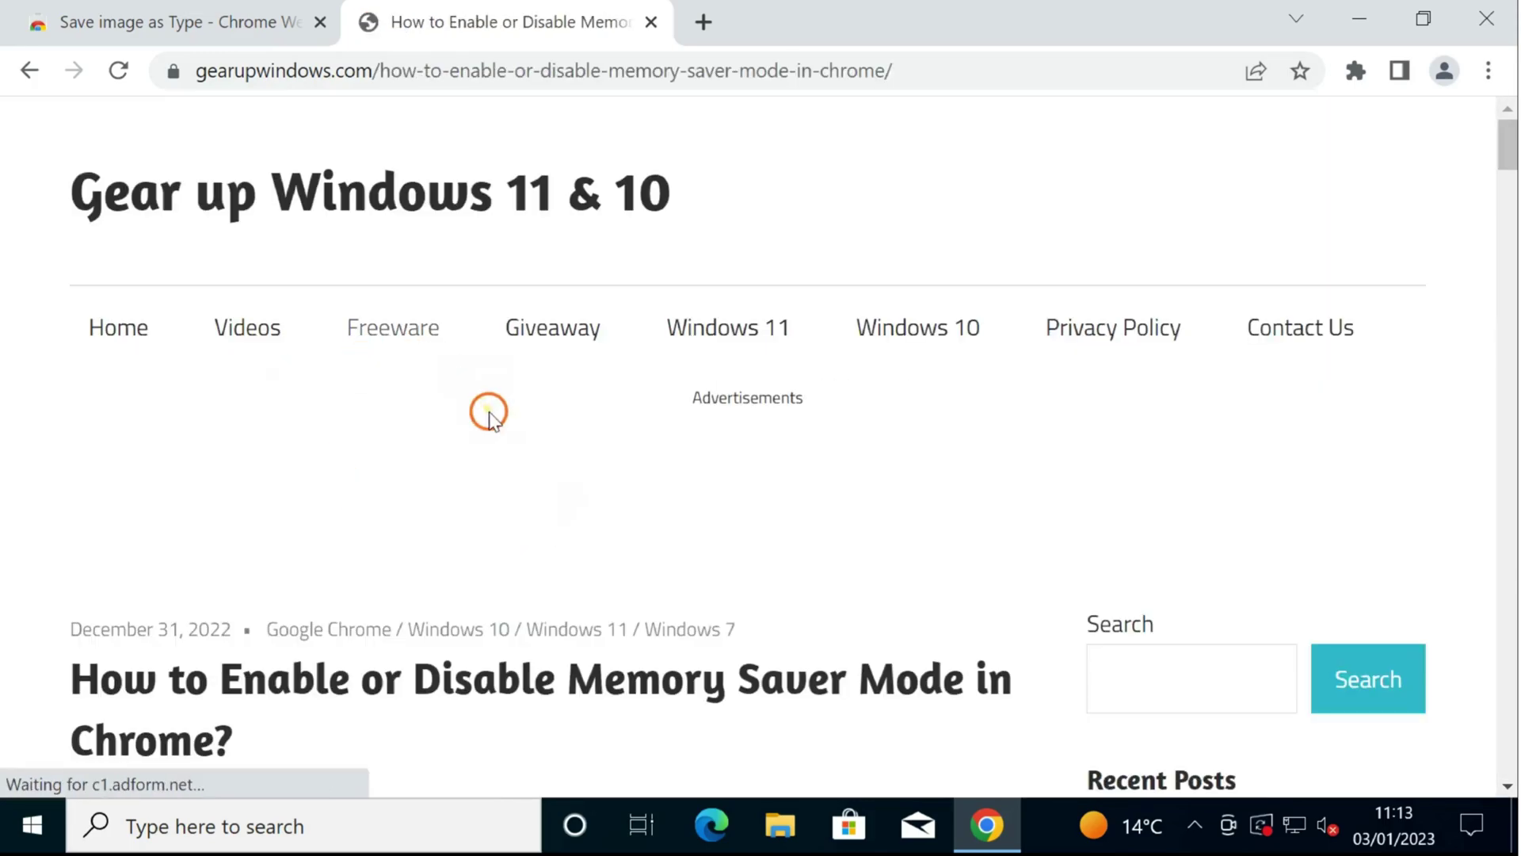
pyautogui.scroll(-15, 356, 524)
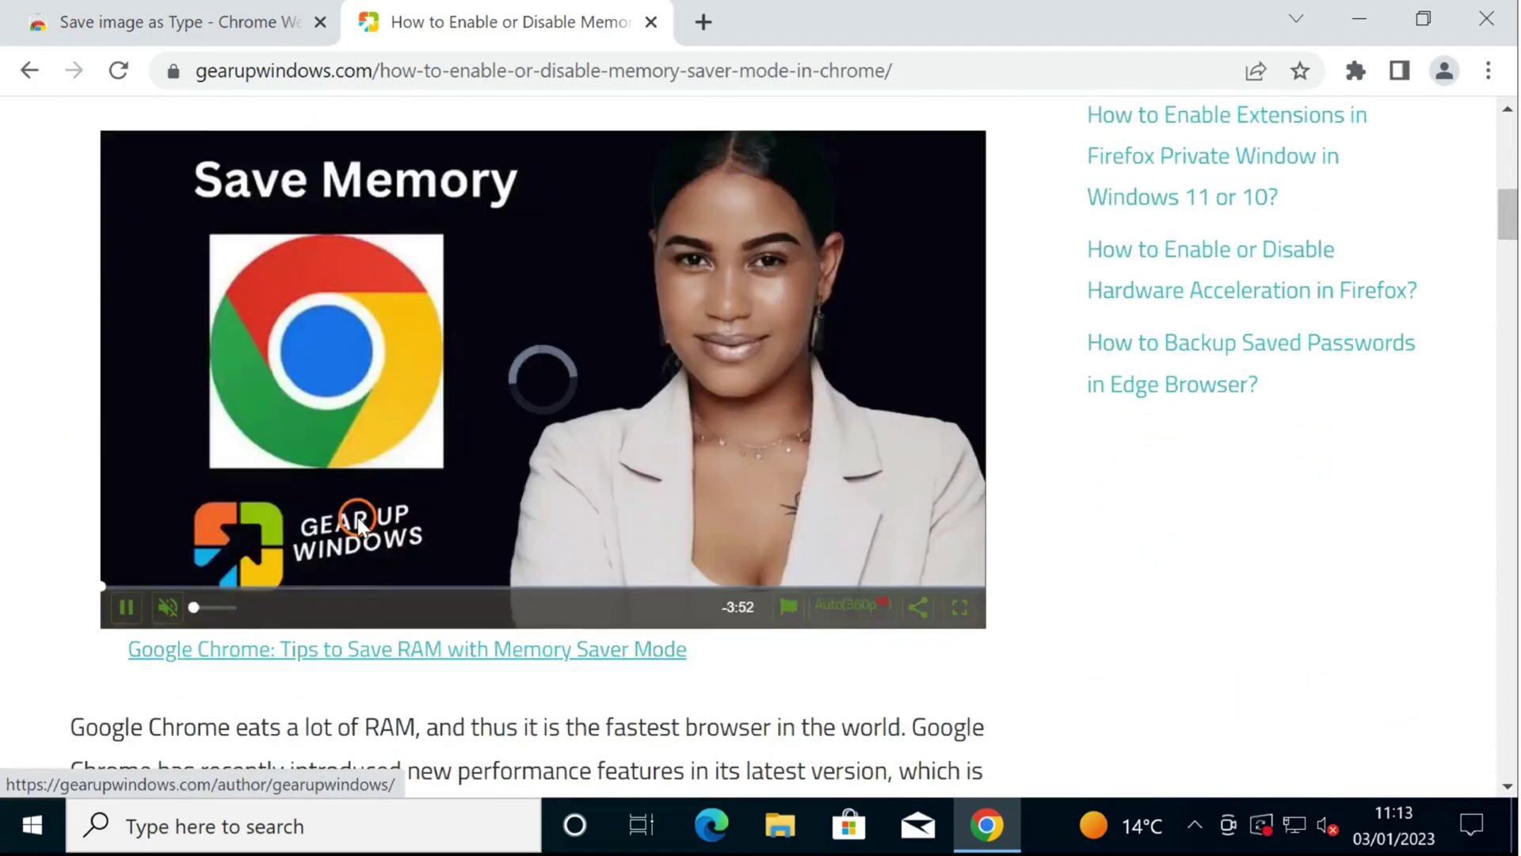
pyautogui.scroll(-5, 358, 515)
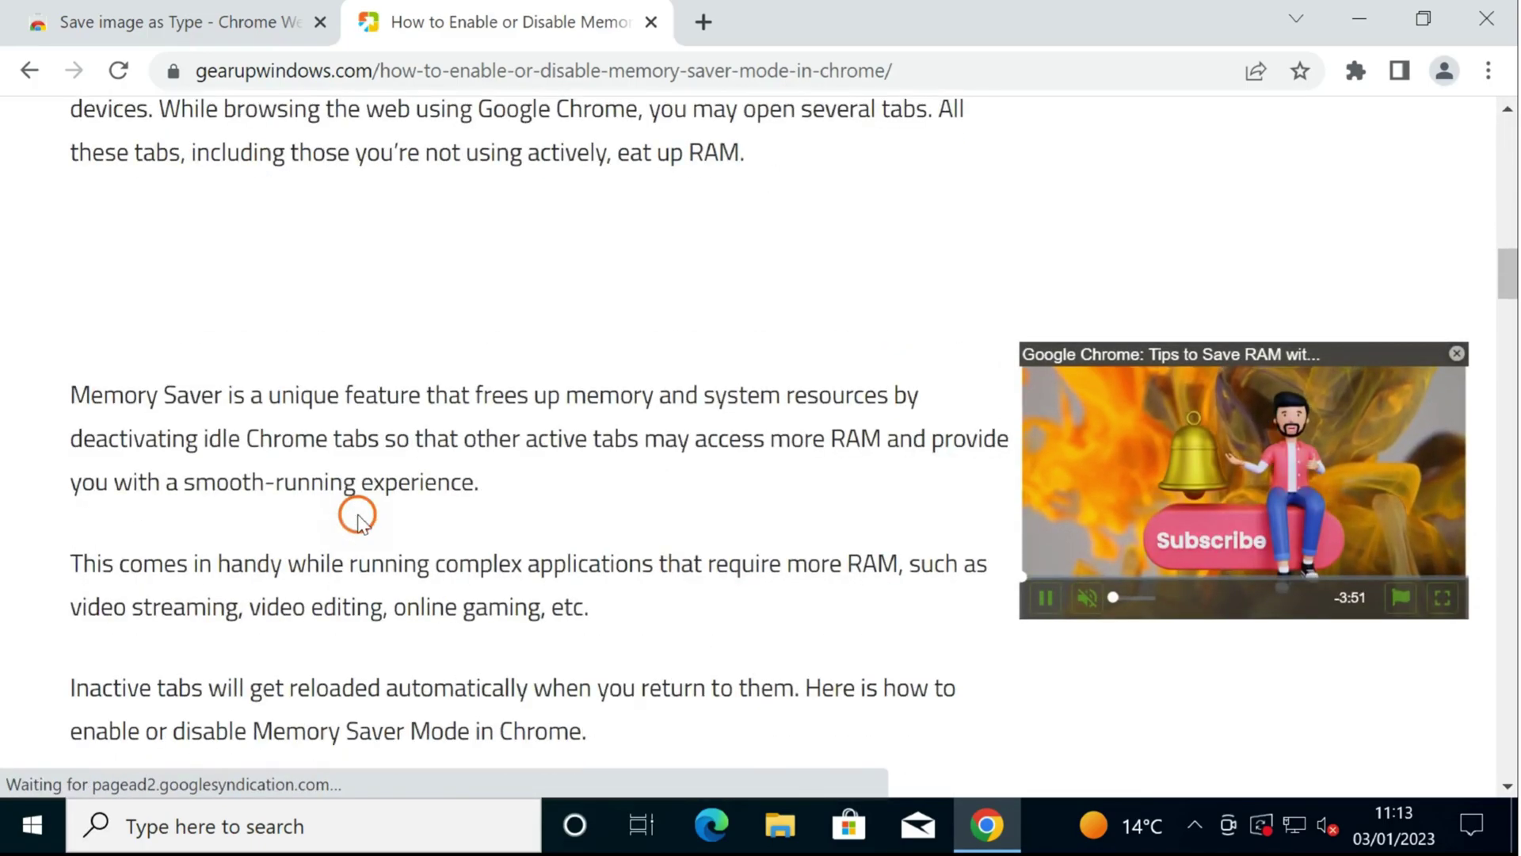
pyautogui.scroll(-13, 358, 516)
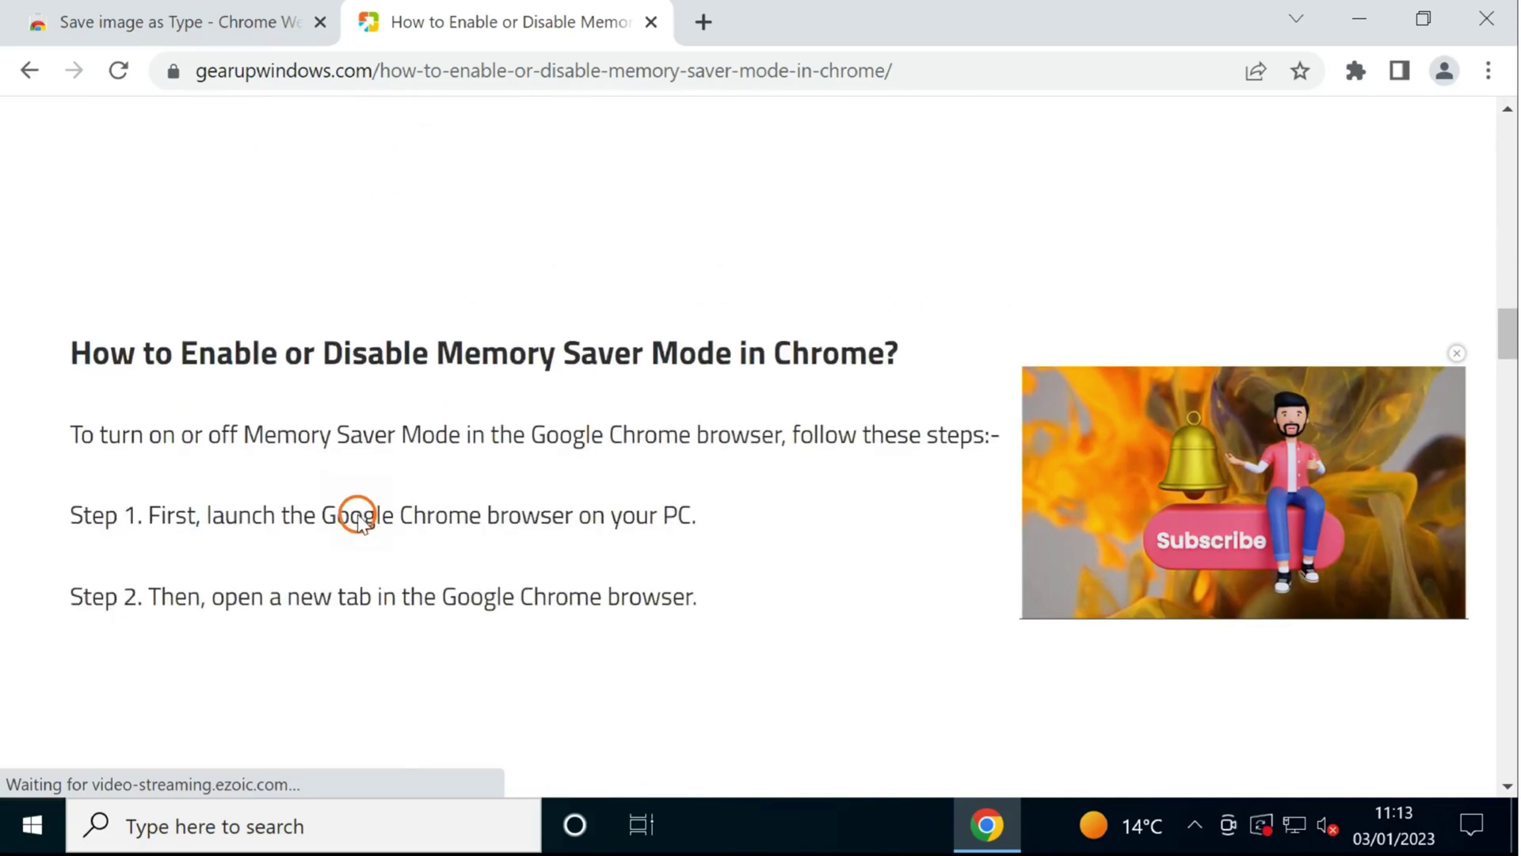
pyautogui.scroll(-9, 358, 516)
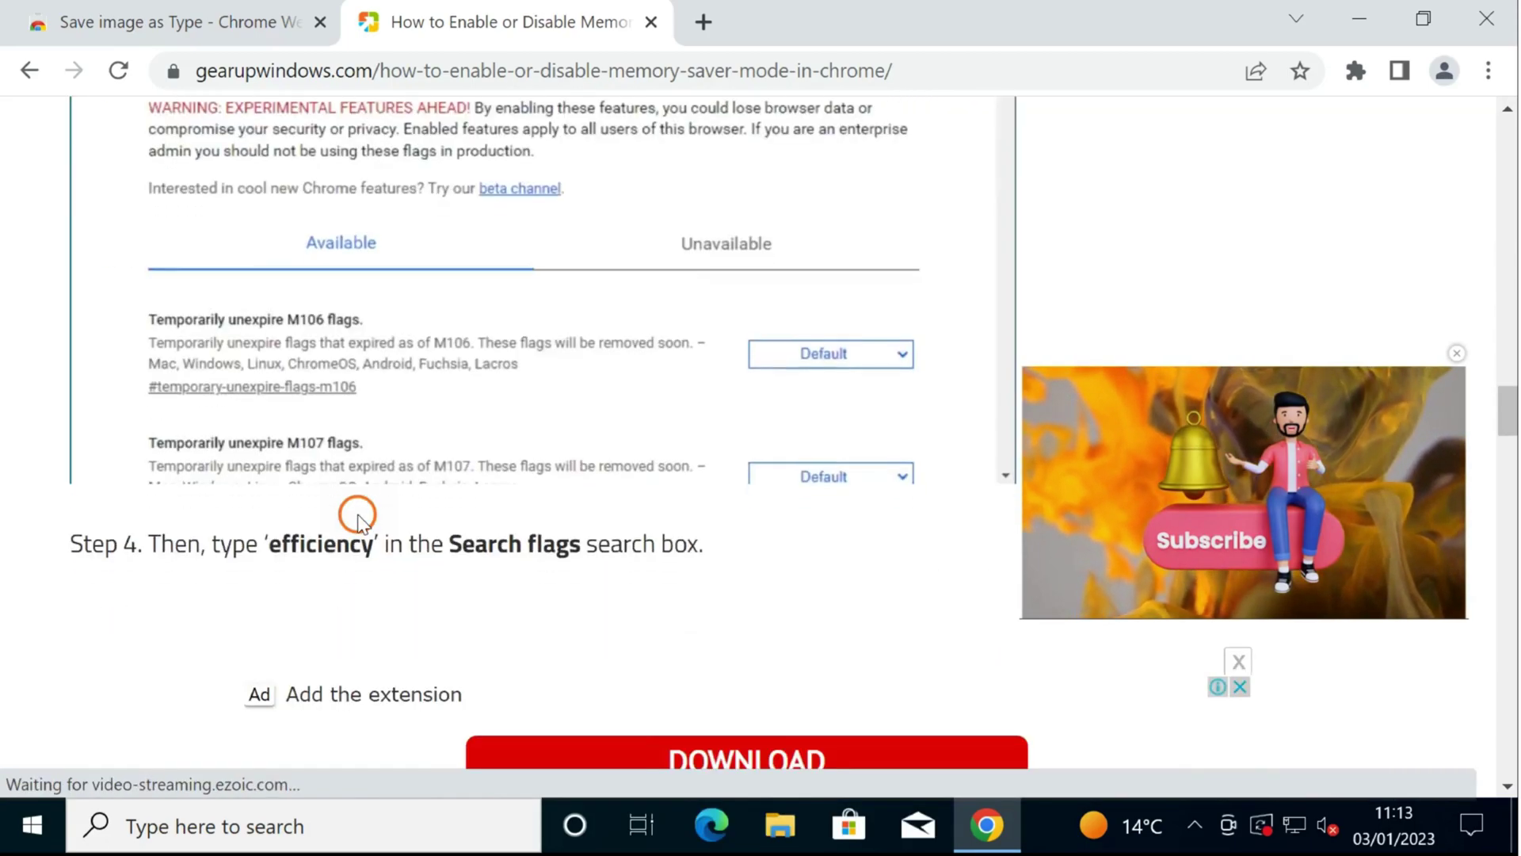
pyautogui.scroll(3, 358, 516)
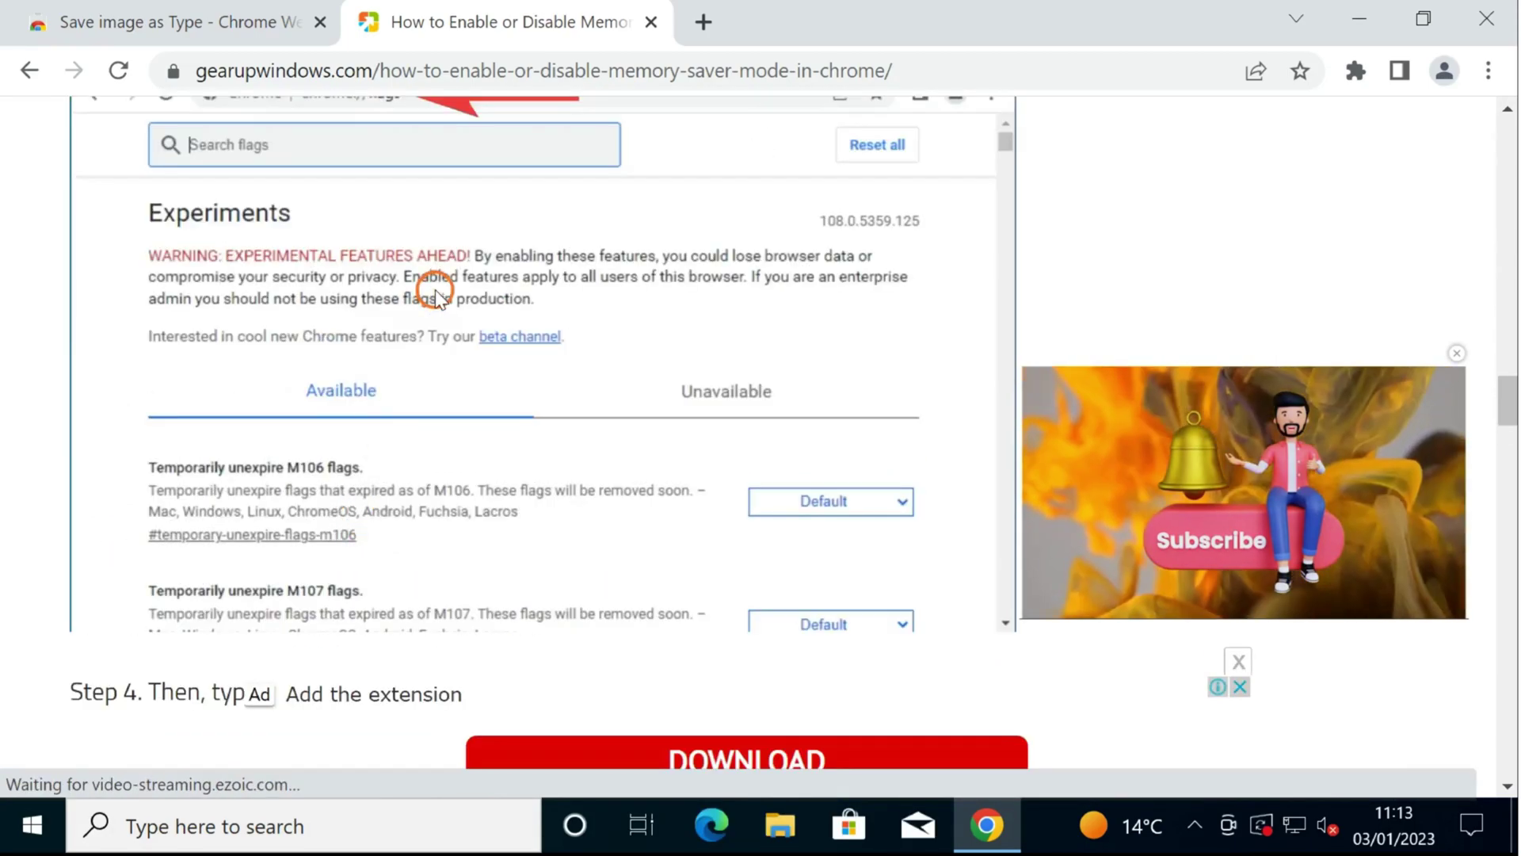
# Save the flags screenshot to the Desktop as Chrome-Flags.webp, leaving the file type unchanged.
pyautogui.rightClick(473, 317)
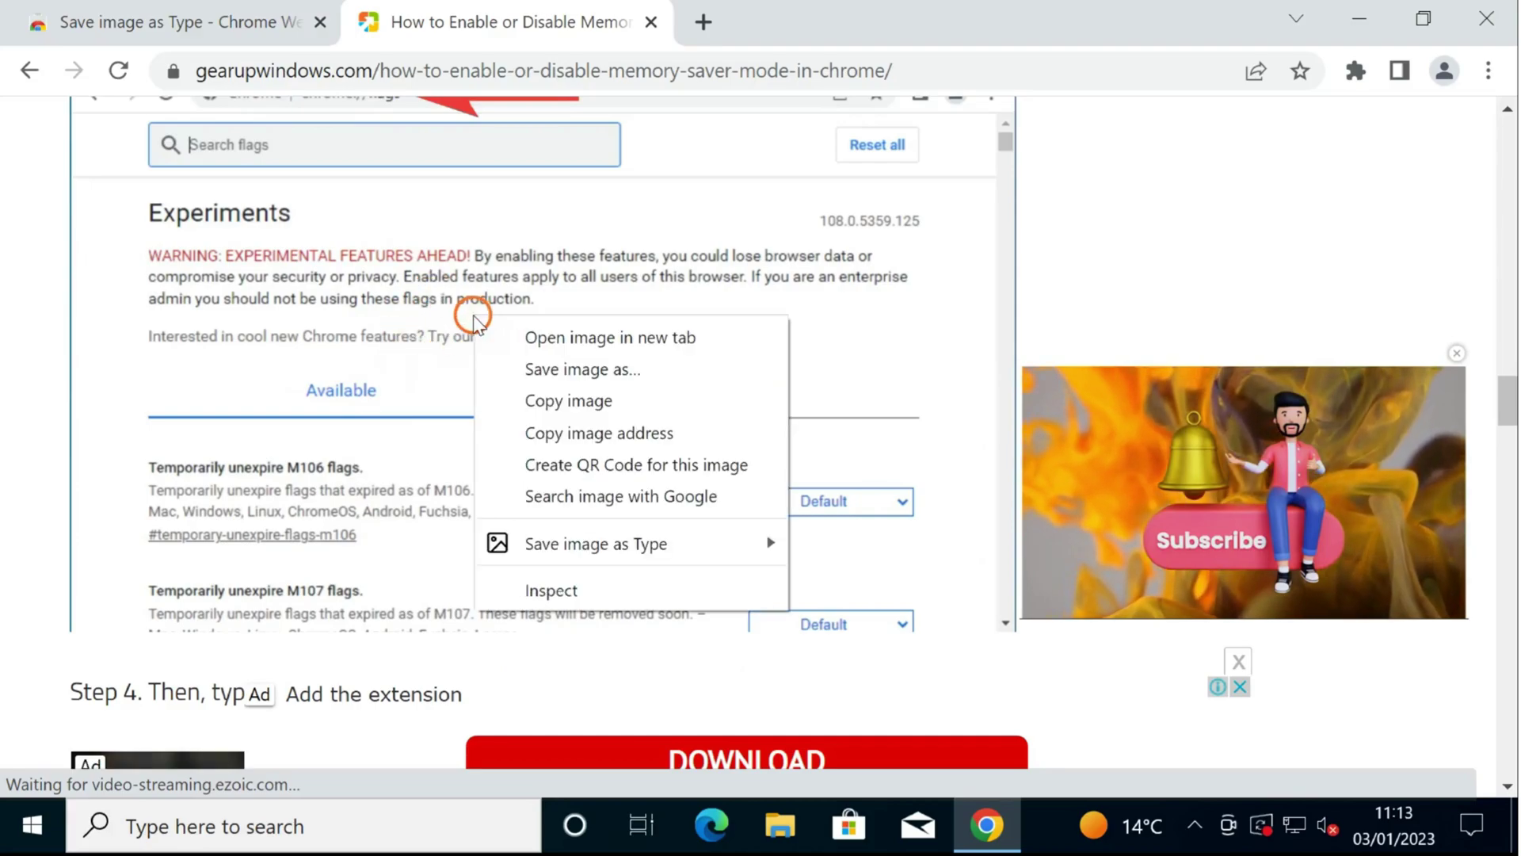
pyautogui.click(558, 372)
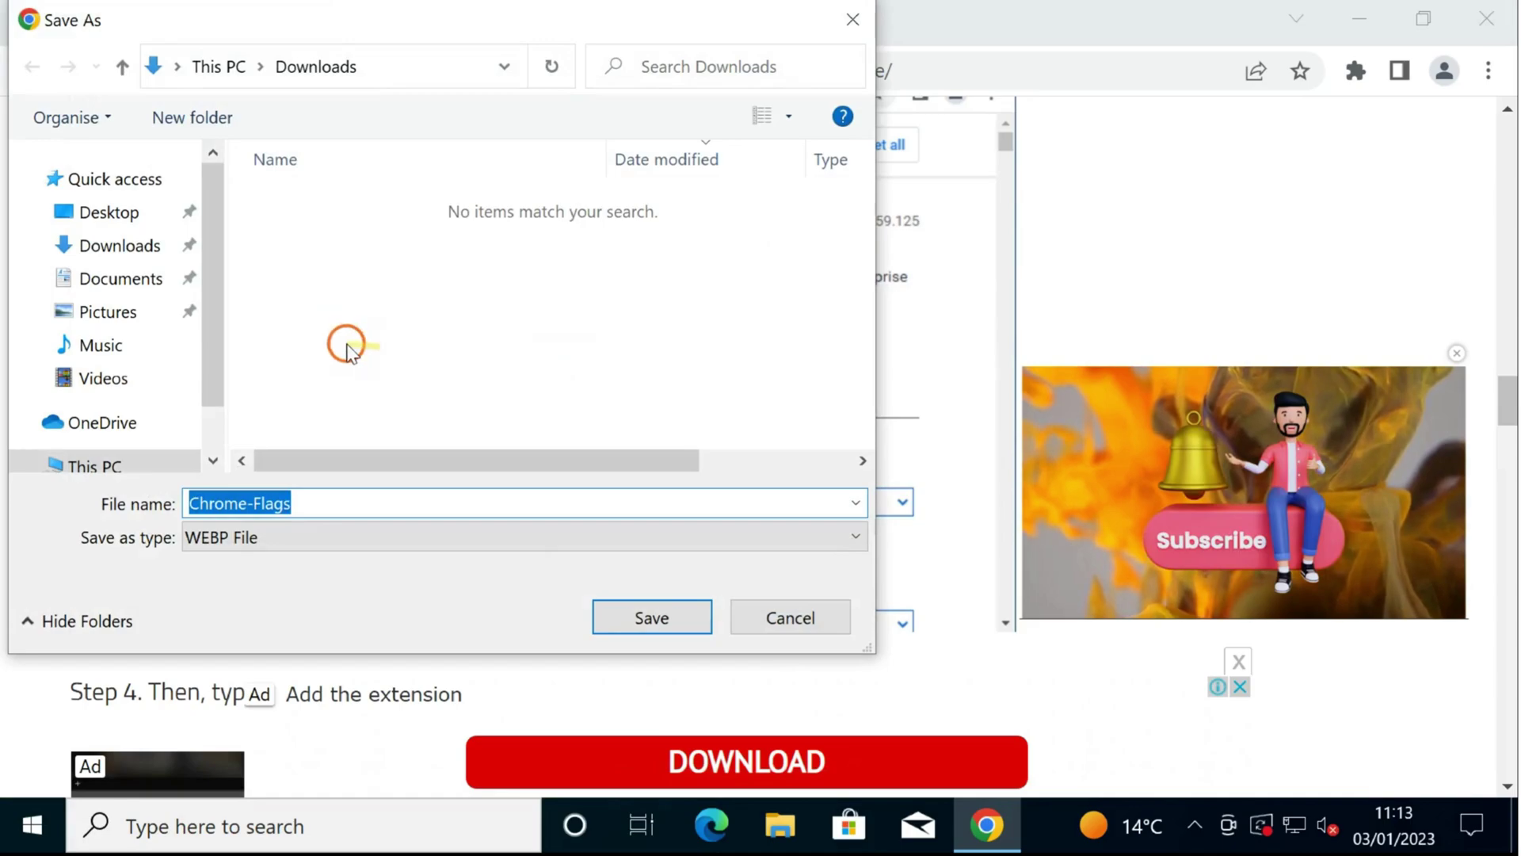
pyautogui.click(212, 547)
pyautogui.click(230, 543)
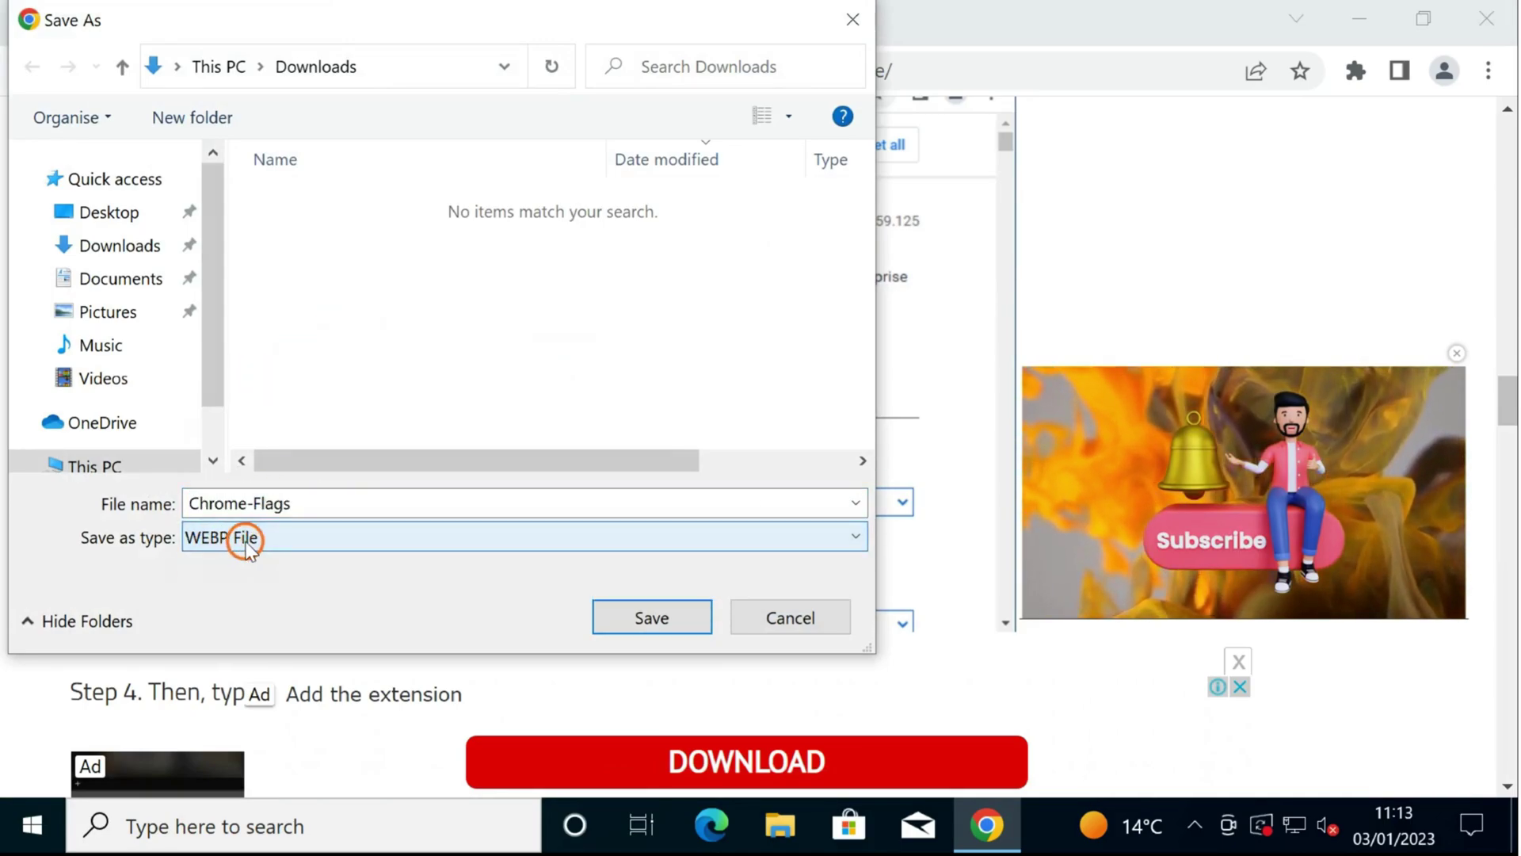
pyautogui.click(240, 545)
pyautogui.click(239, 547)
pyautogui.click(238, 546)
pyautogui.click(237, 548)
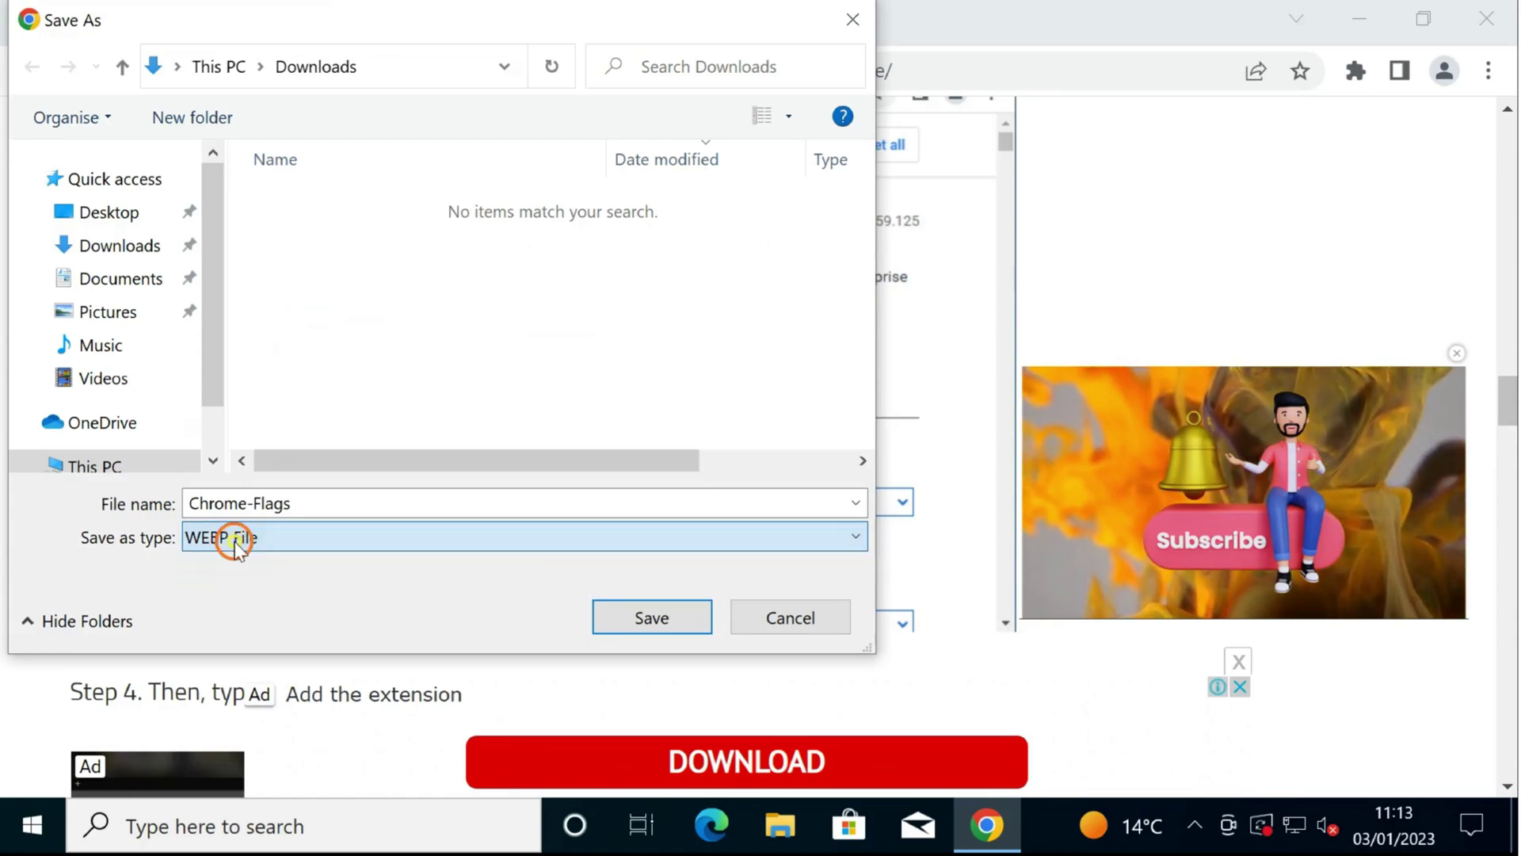
pyautogui.click(236, 548)
pyautogui.click(238, 546)
pyautogui.click(238, 547)
pyautogui.click(236, 546)
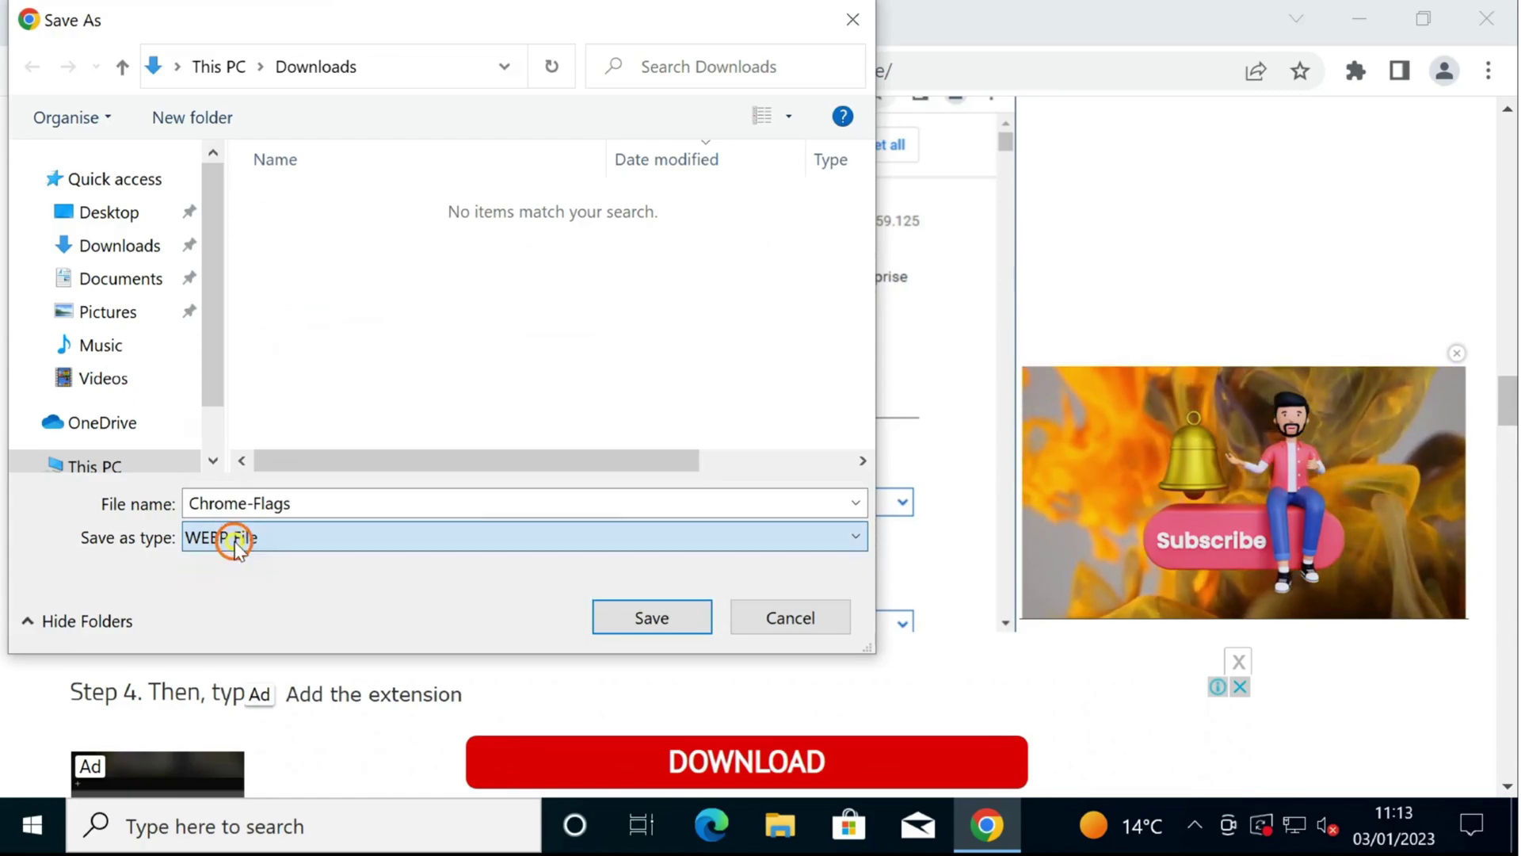
pyautogui.click(103, 216)
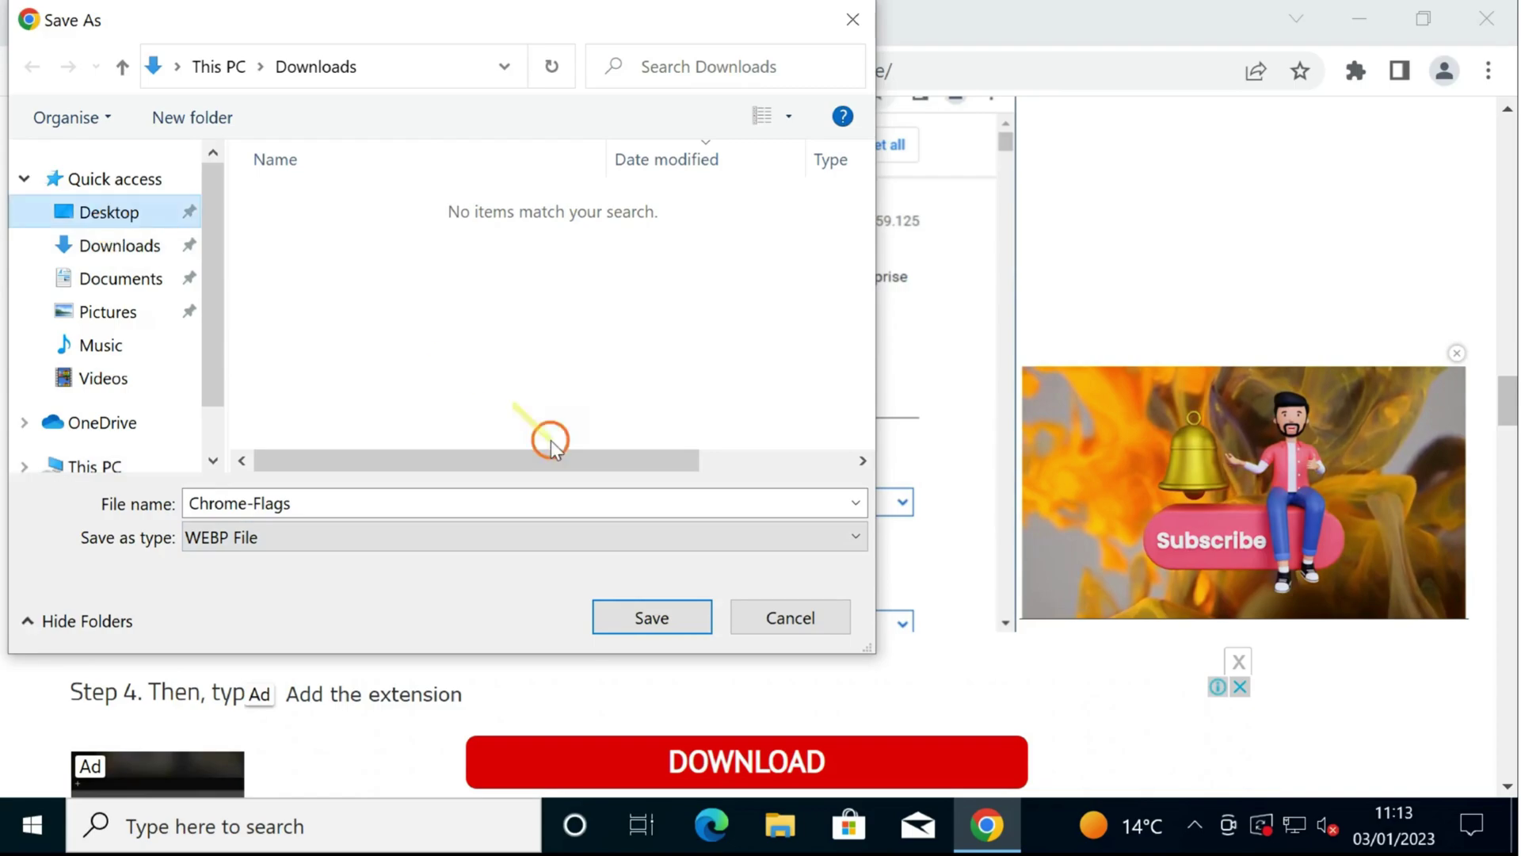
pyautogui.click(652, 619)
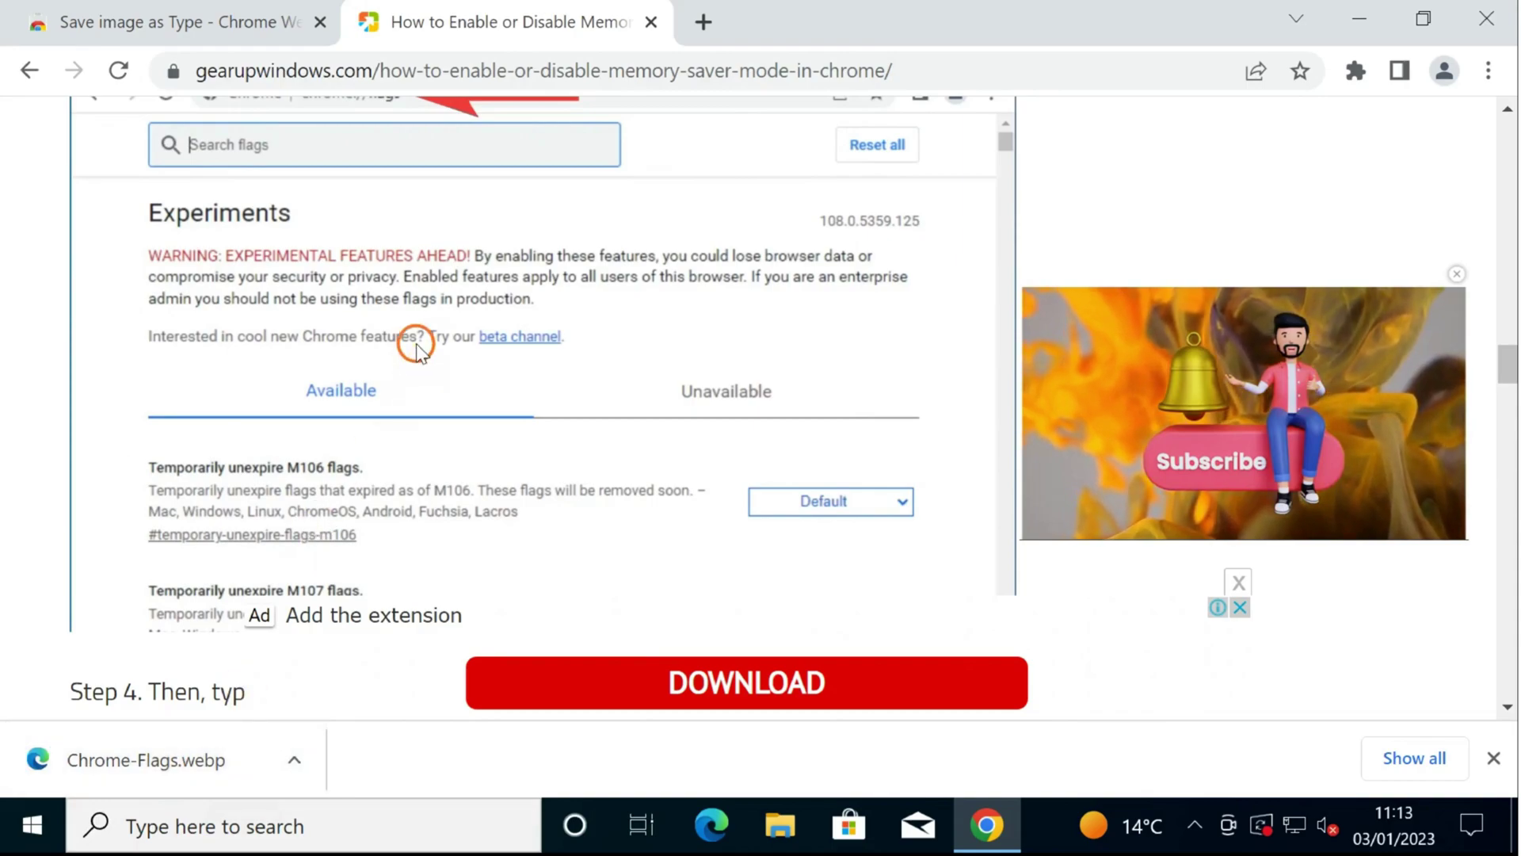
# Save the same screenshot to the Desktop as Chrome-Flags.jpg via the extension's Save as JPG option.
pyautogui.click(232, 25)
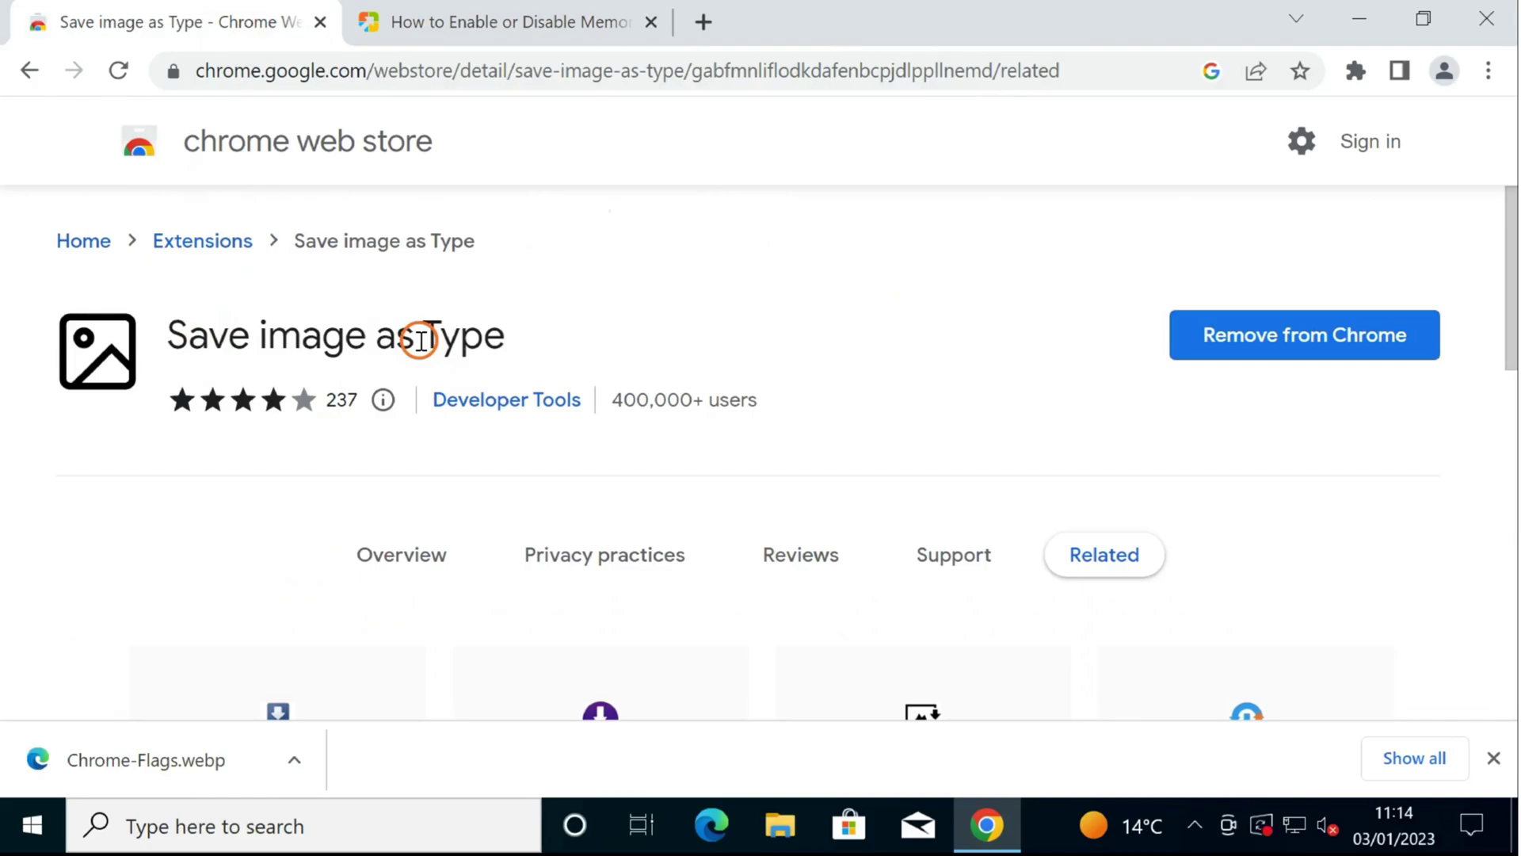
pyautogui.click(499, 24)
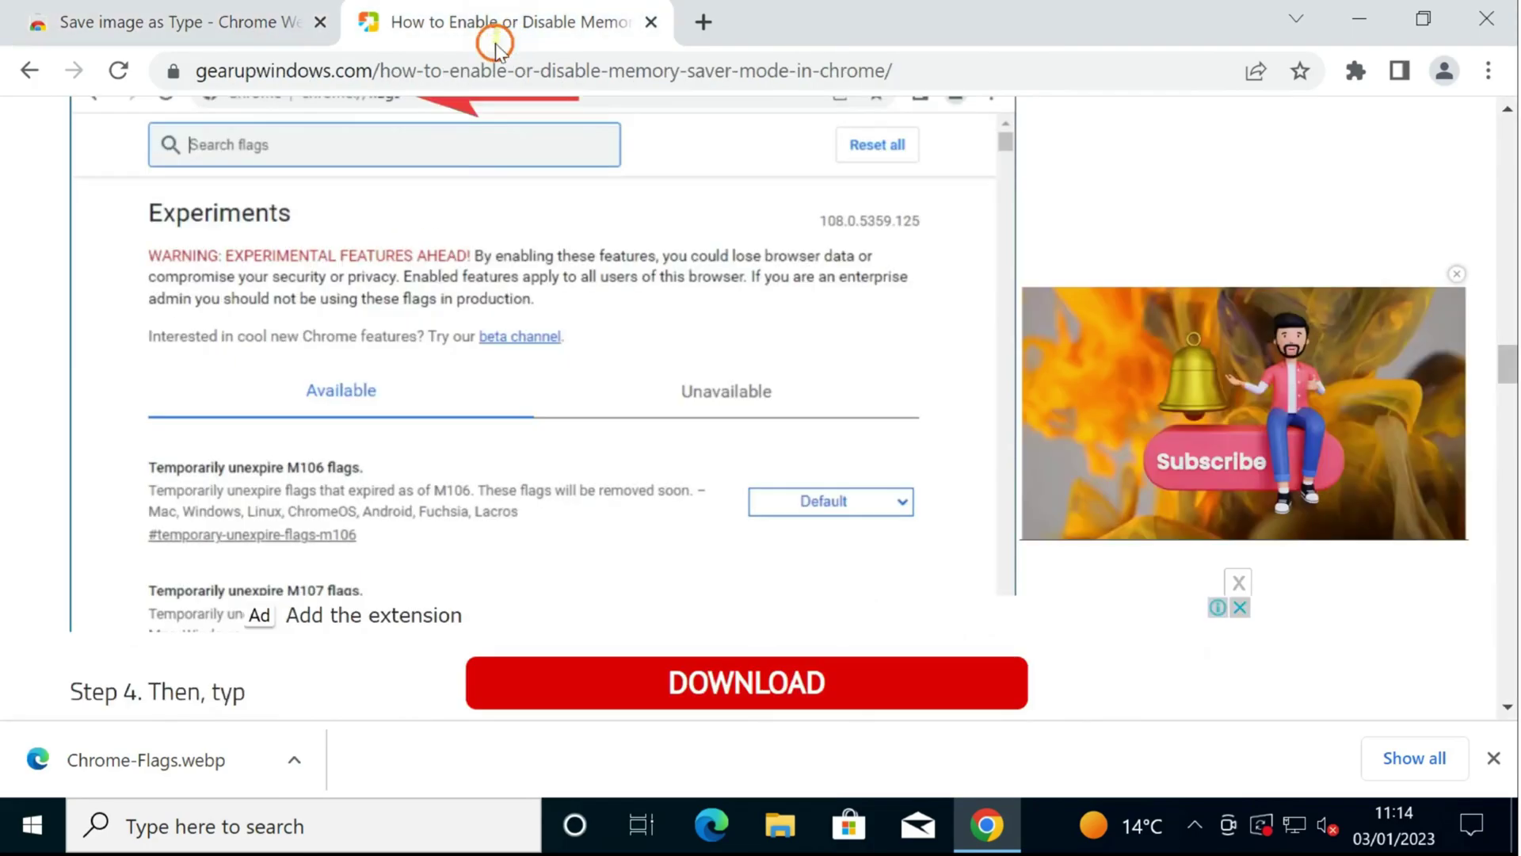
pyautogui.rightClick(488, 339)
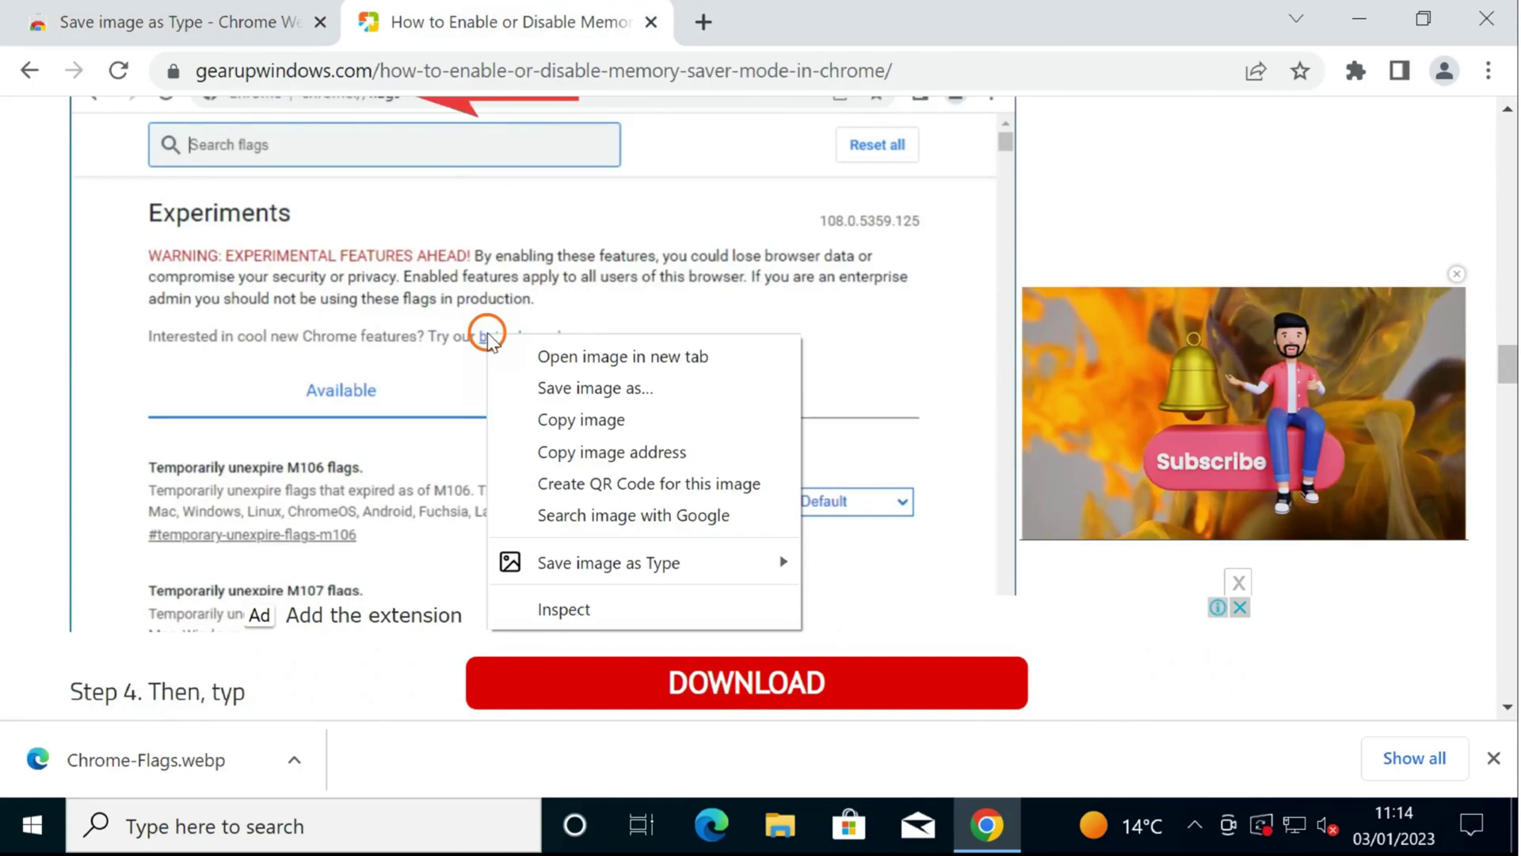
pyautogui.rightClick(393, 271)
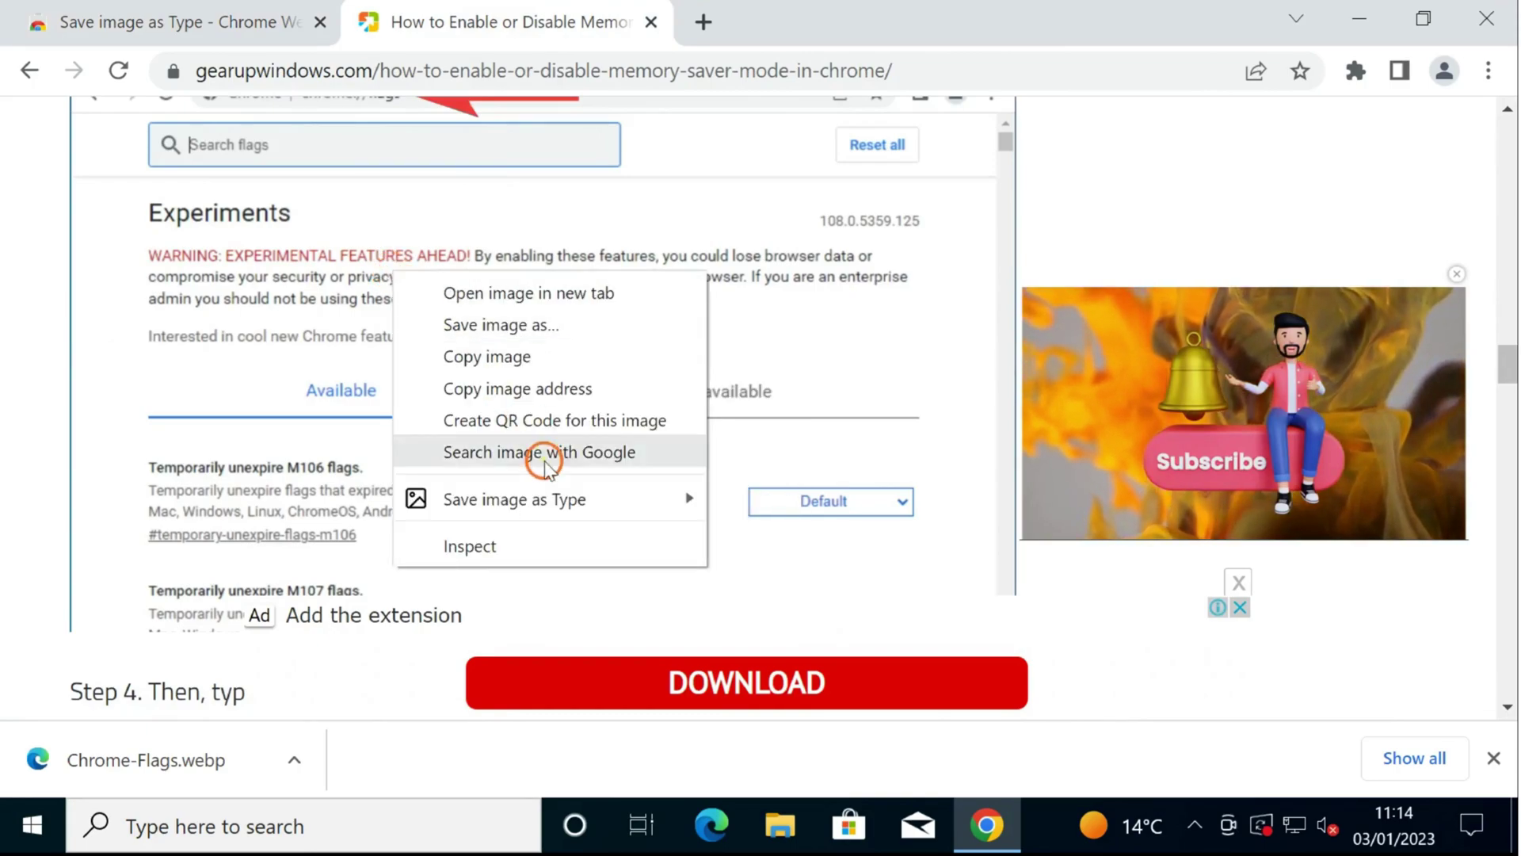
pyautogui.moveTo(559, 496)
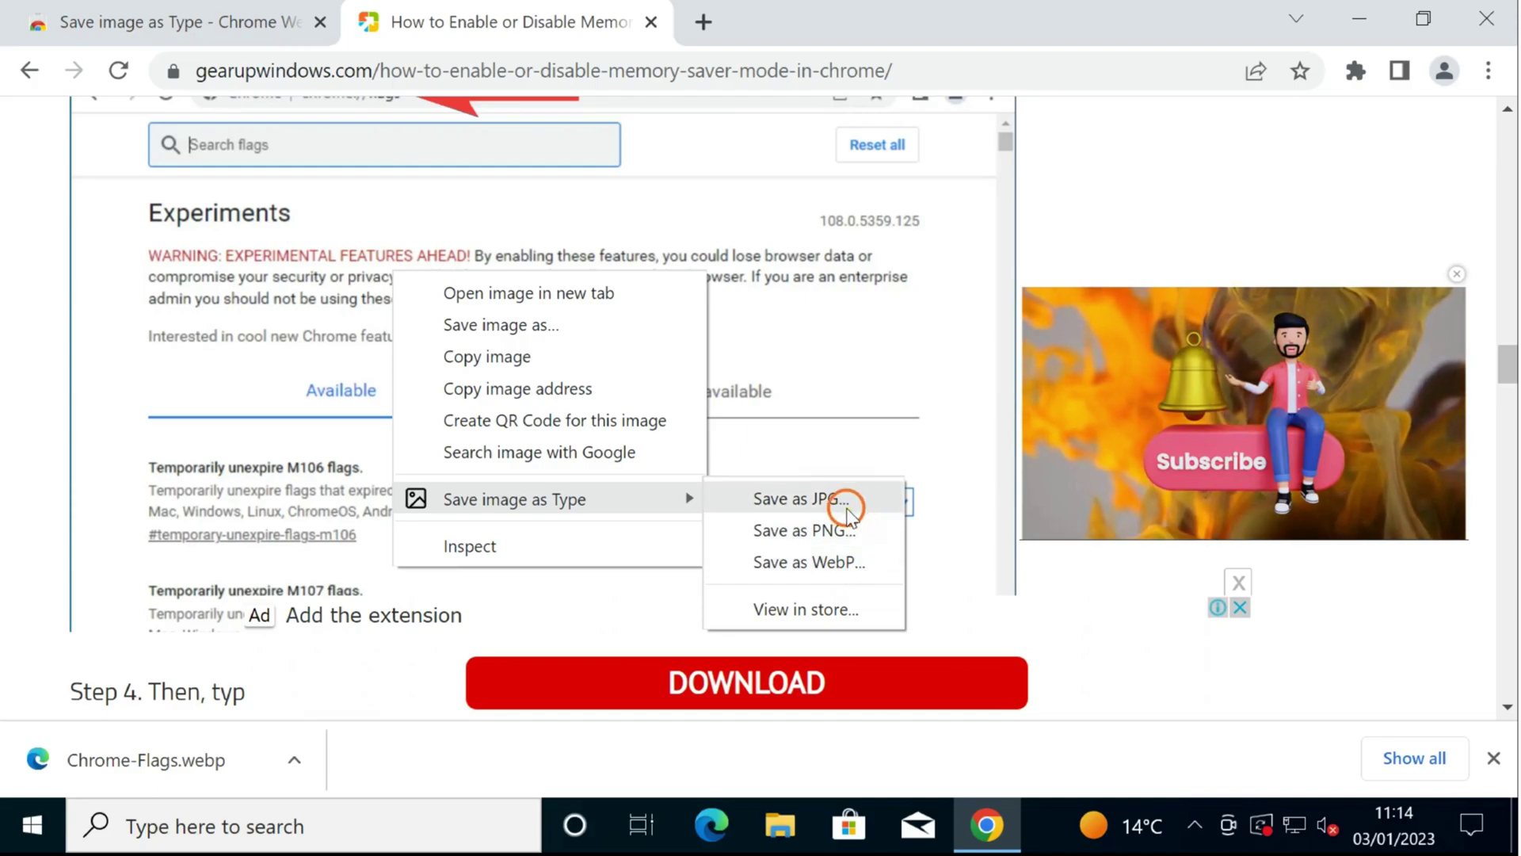
pyautogui.click(758, 507)
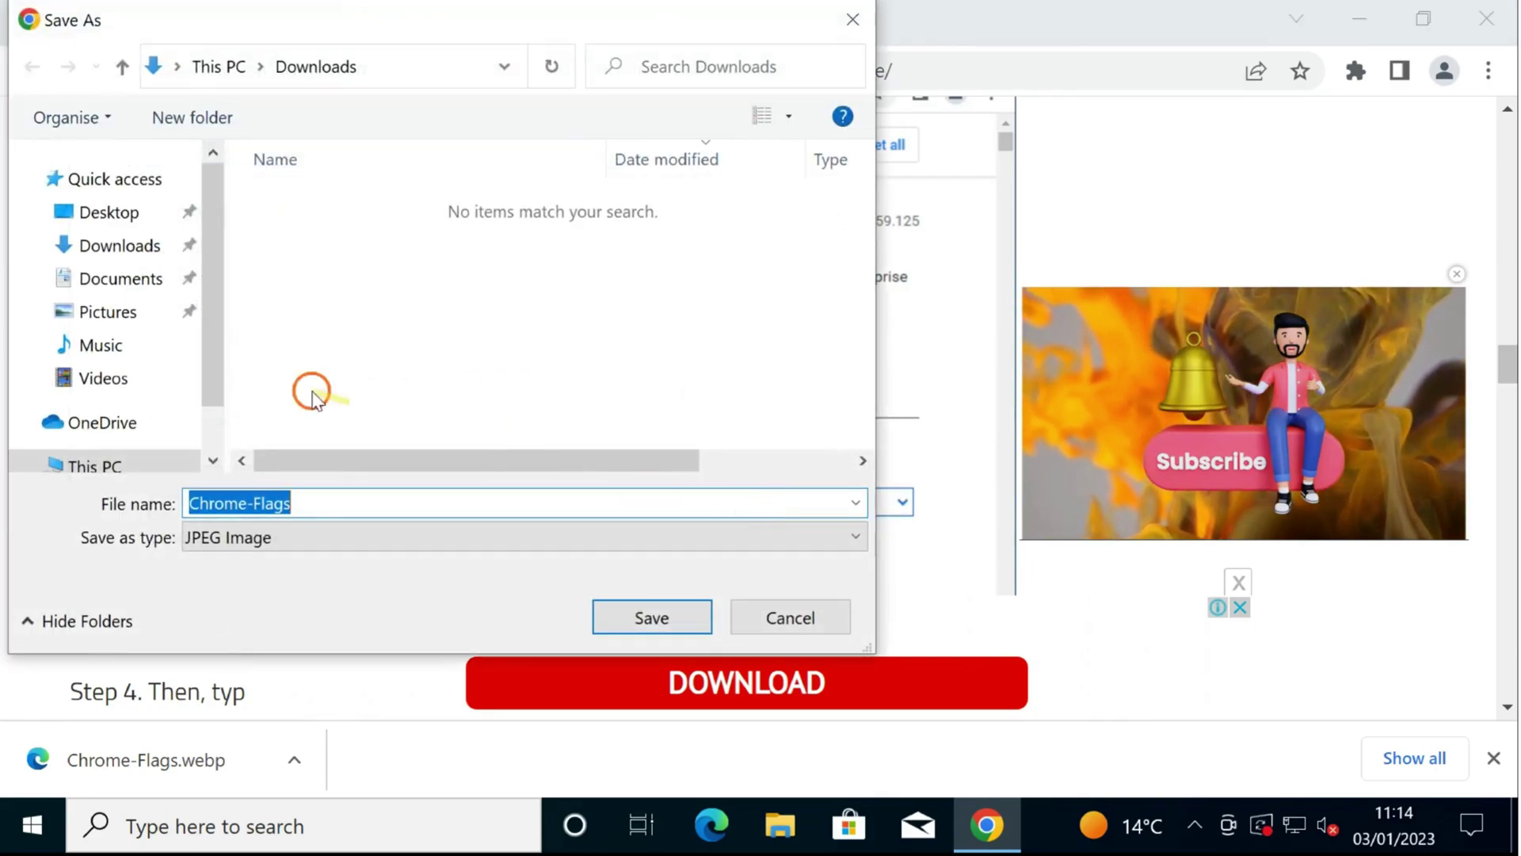
pyautogui.click(109, 212)
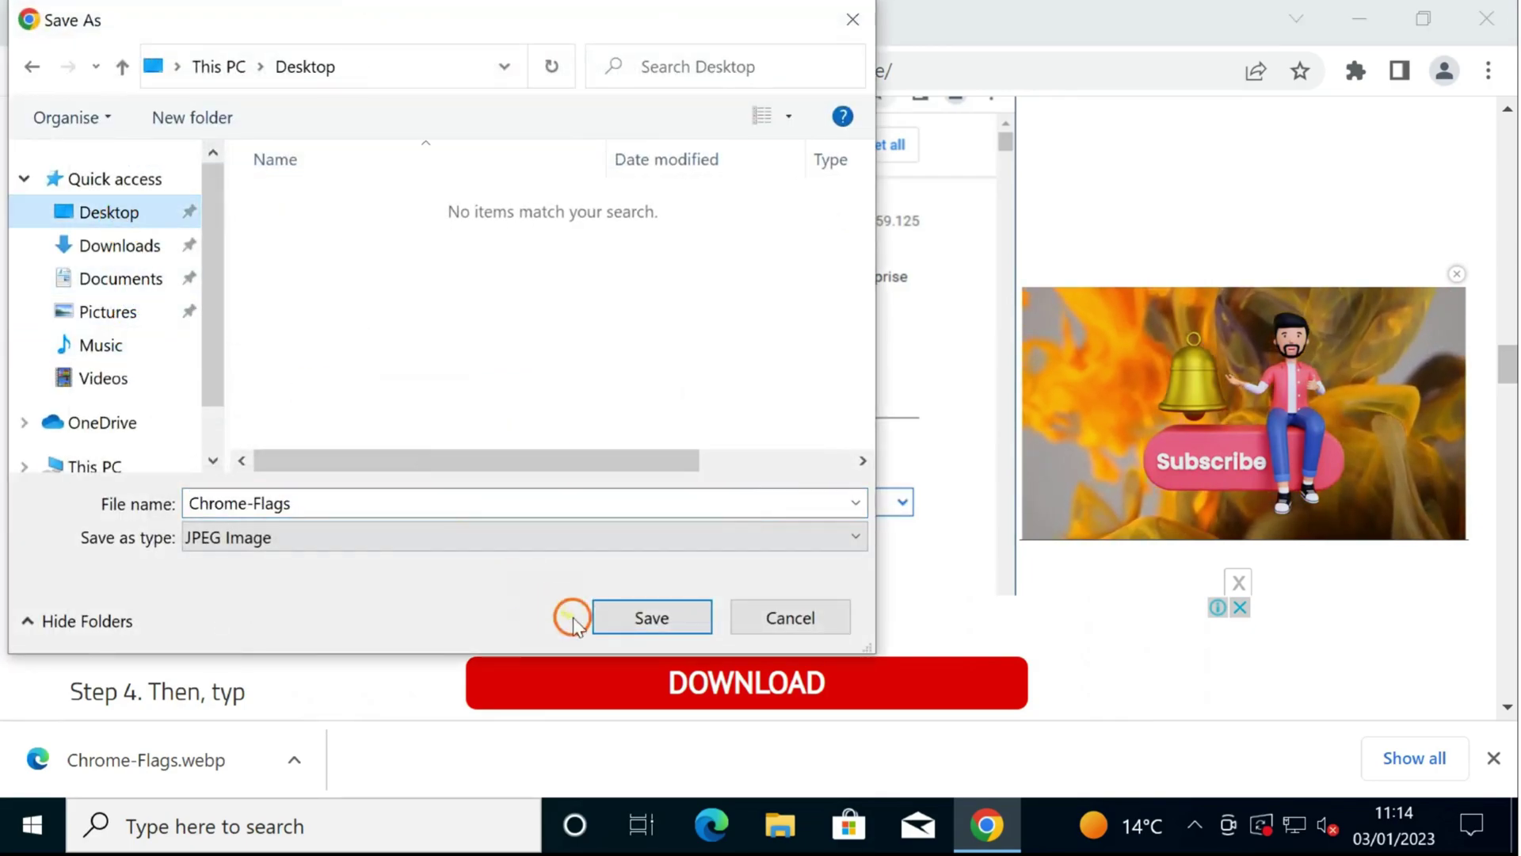
pyautogui.click(648, 616)
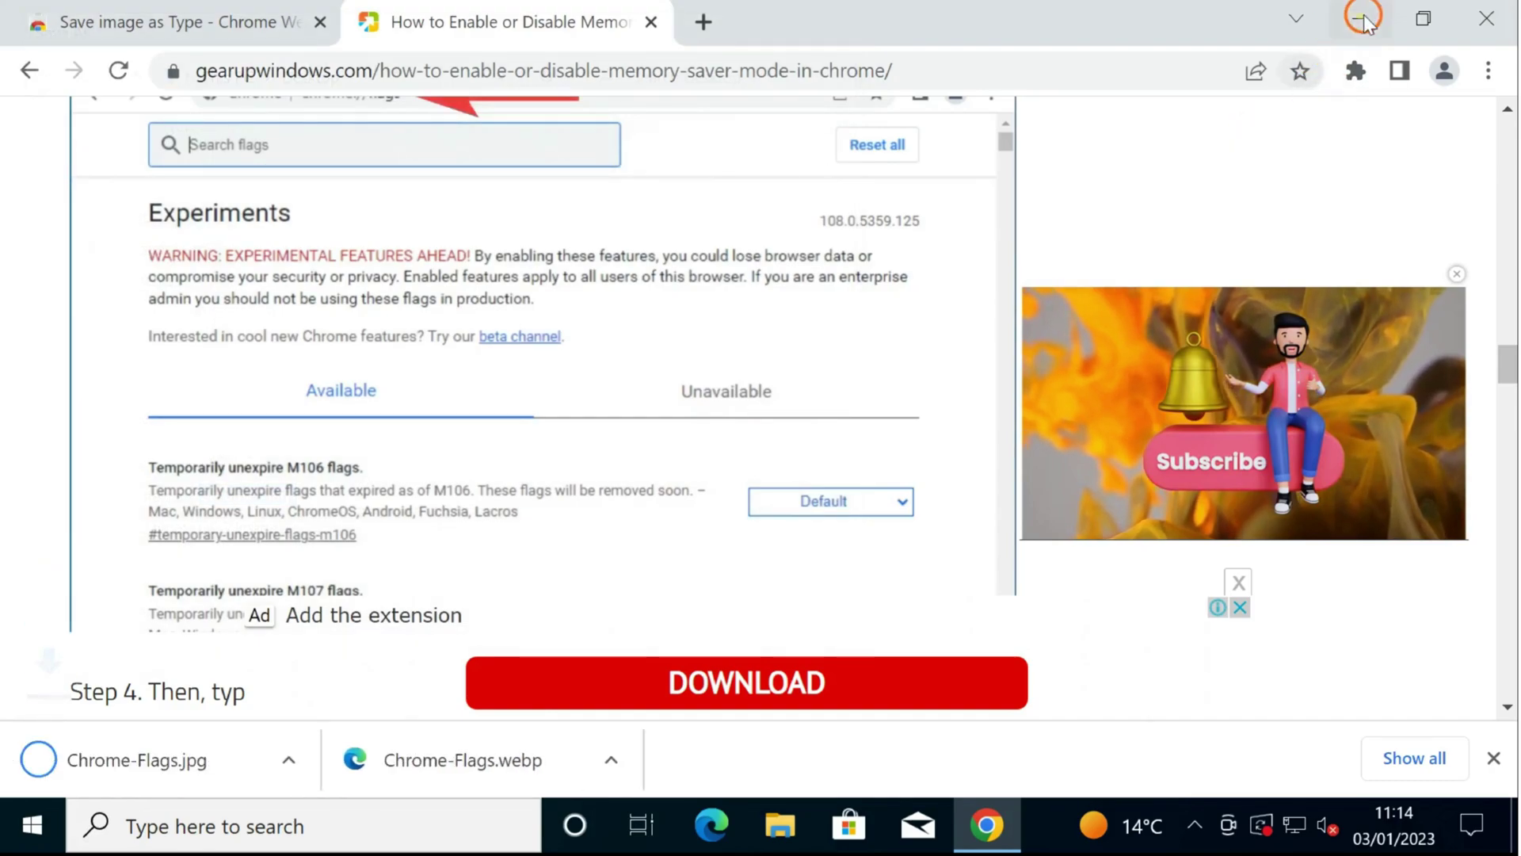
# Minimize Chrome and compare the two Chrome-Flags desktop files, then try opening the top one.
pyautogui.click(1359, 18)
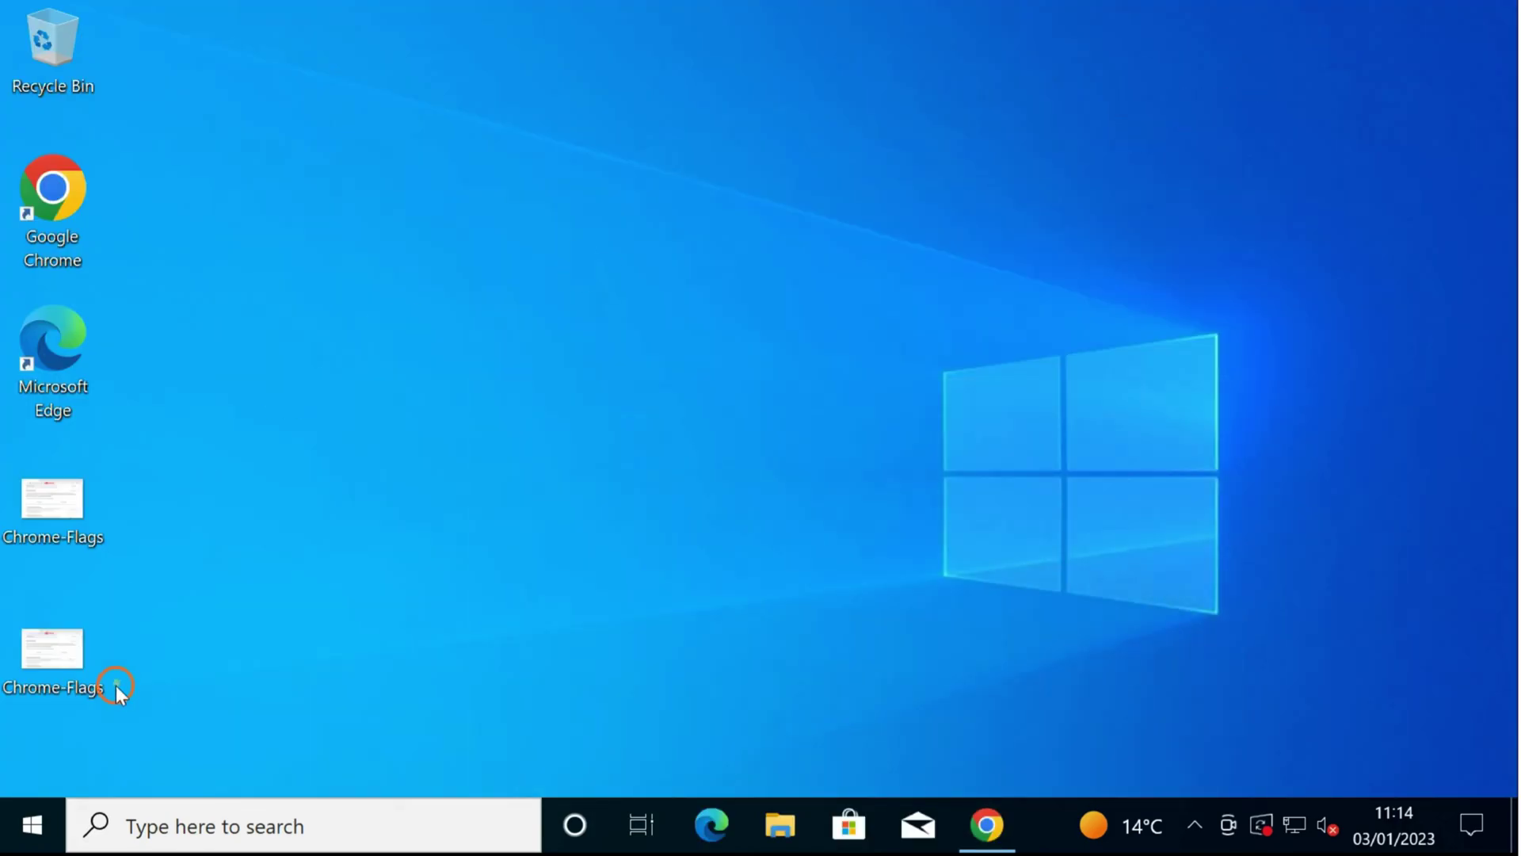
pyautogui.moveTo(20, 633); pyautogui.dragTo(8, 458)
pyautogui.click(297, 538)
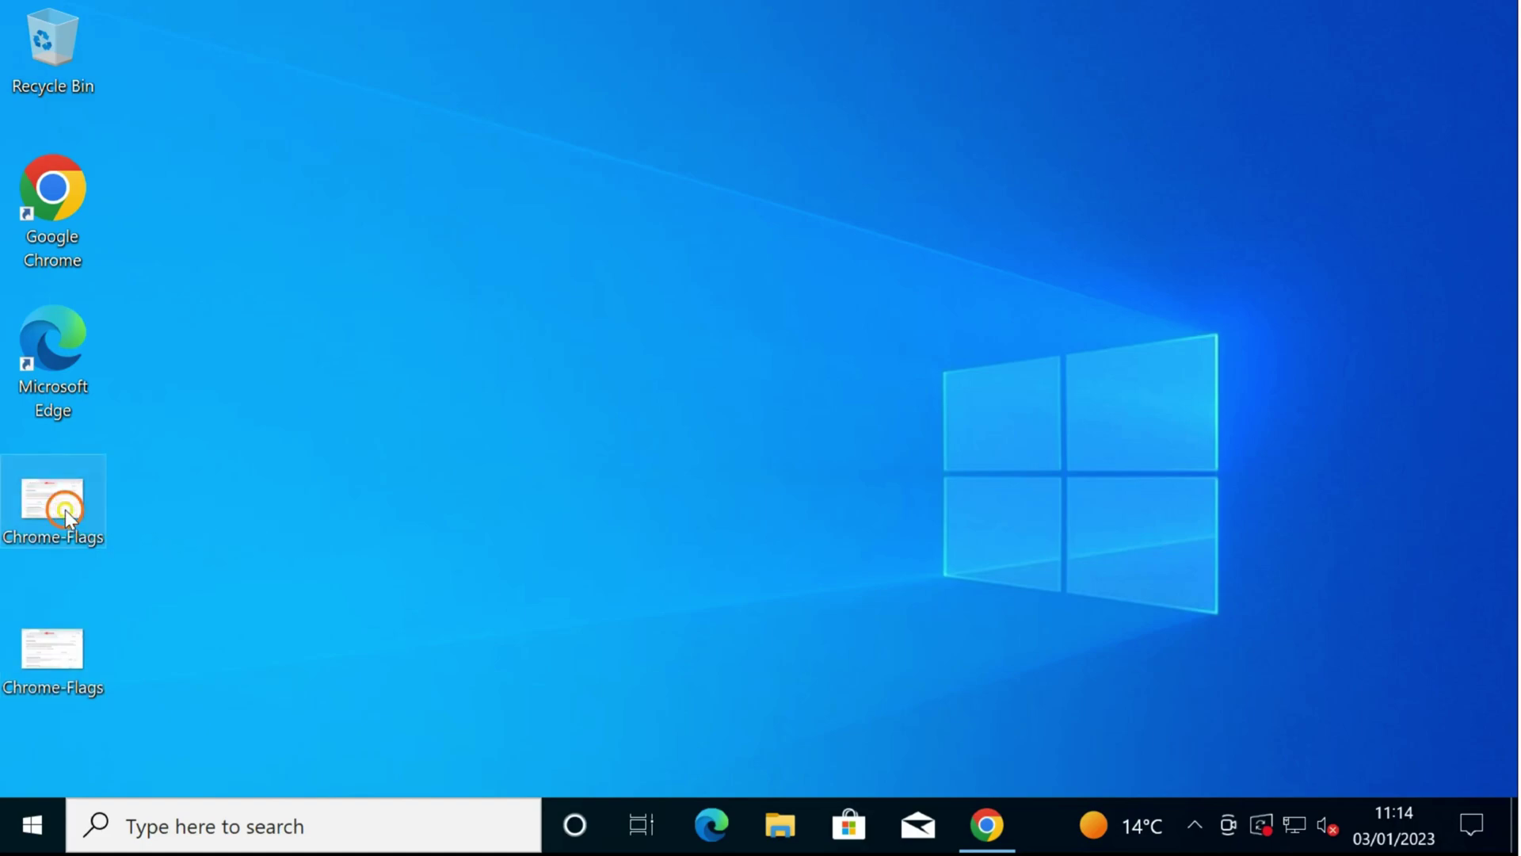
pyautogui.click(63, 539)
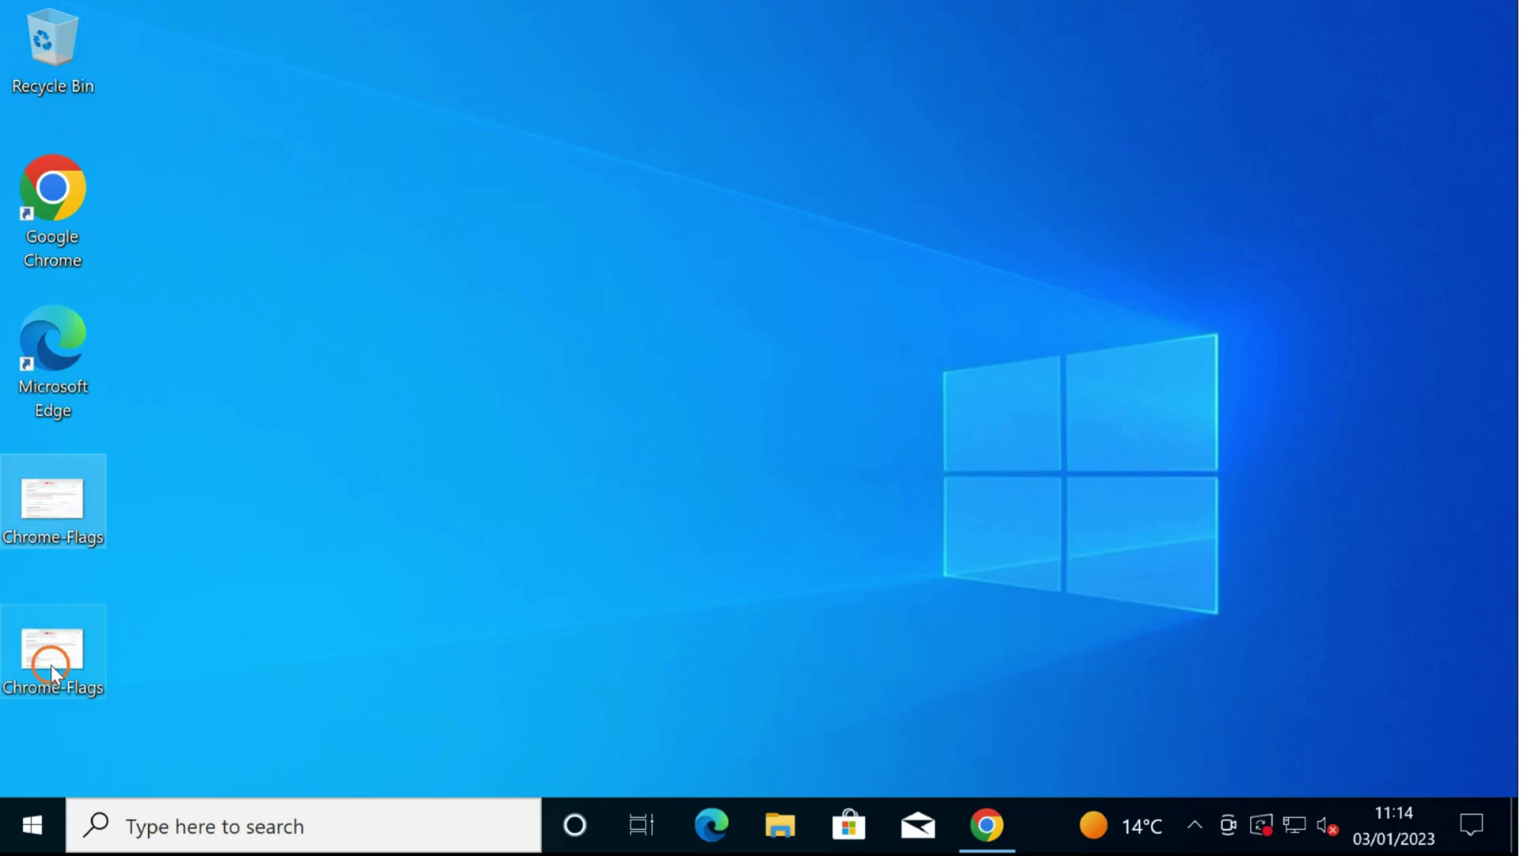
pyautogui.click(51, 664)
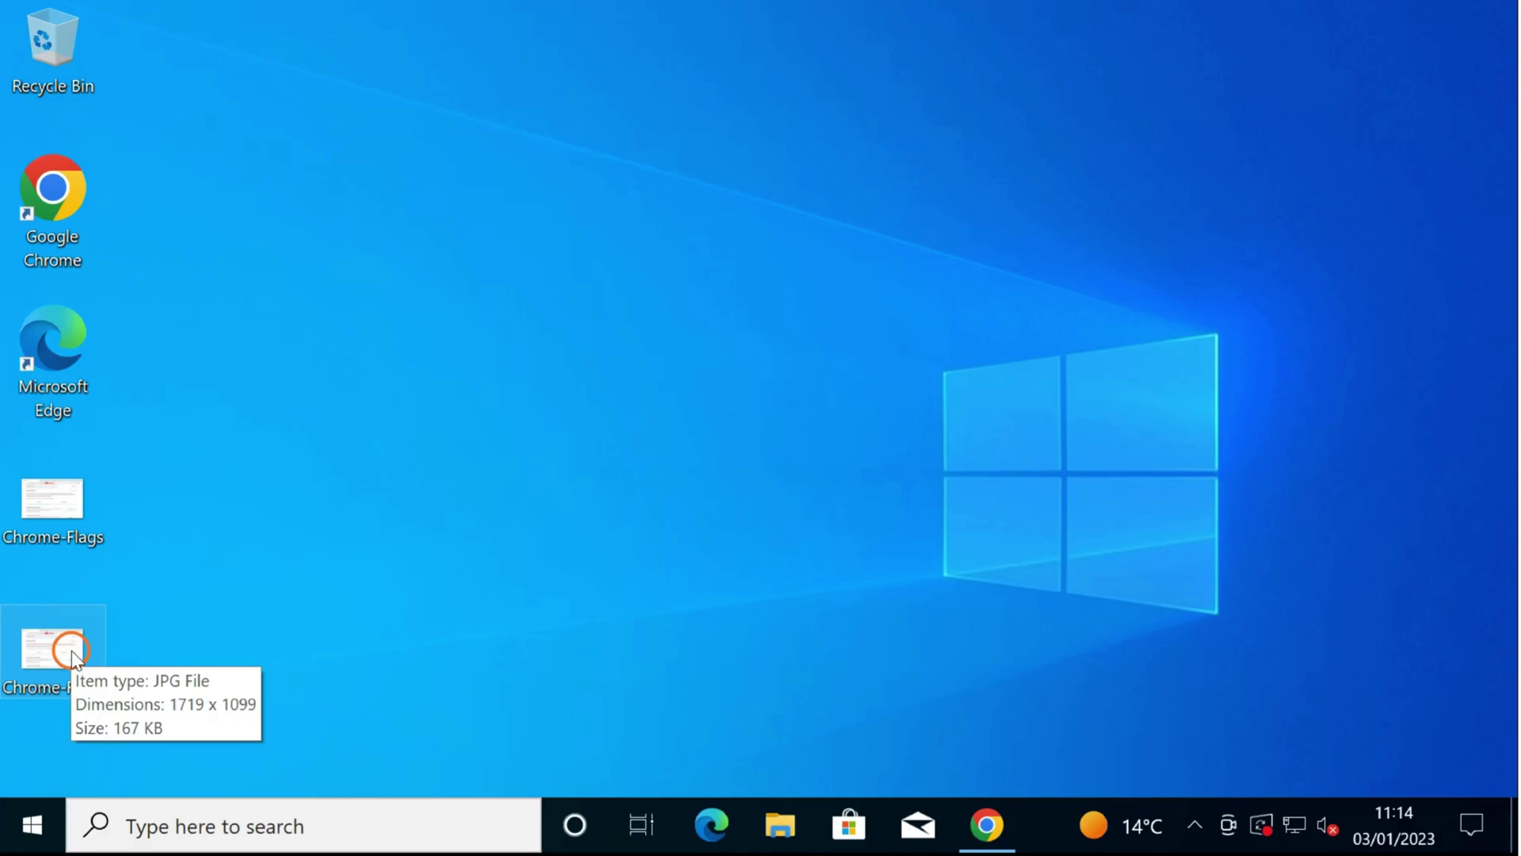
pyautogui.click(67, 515)
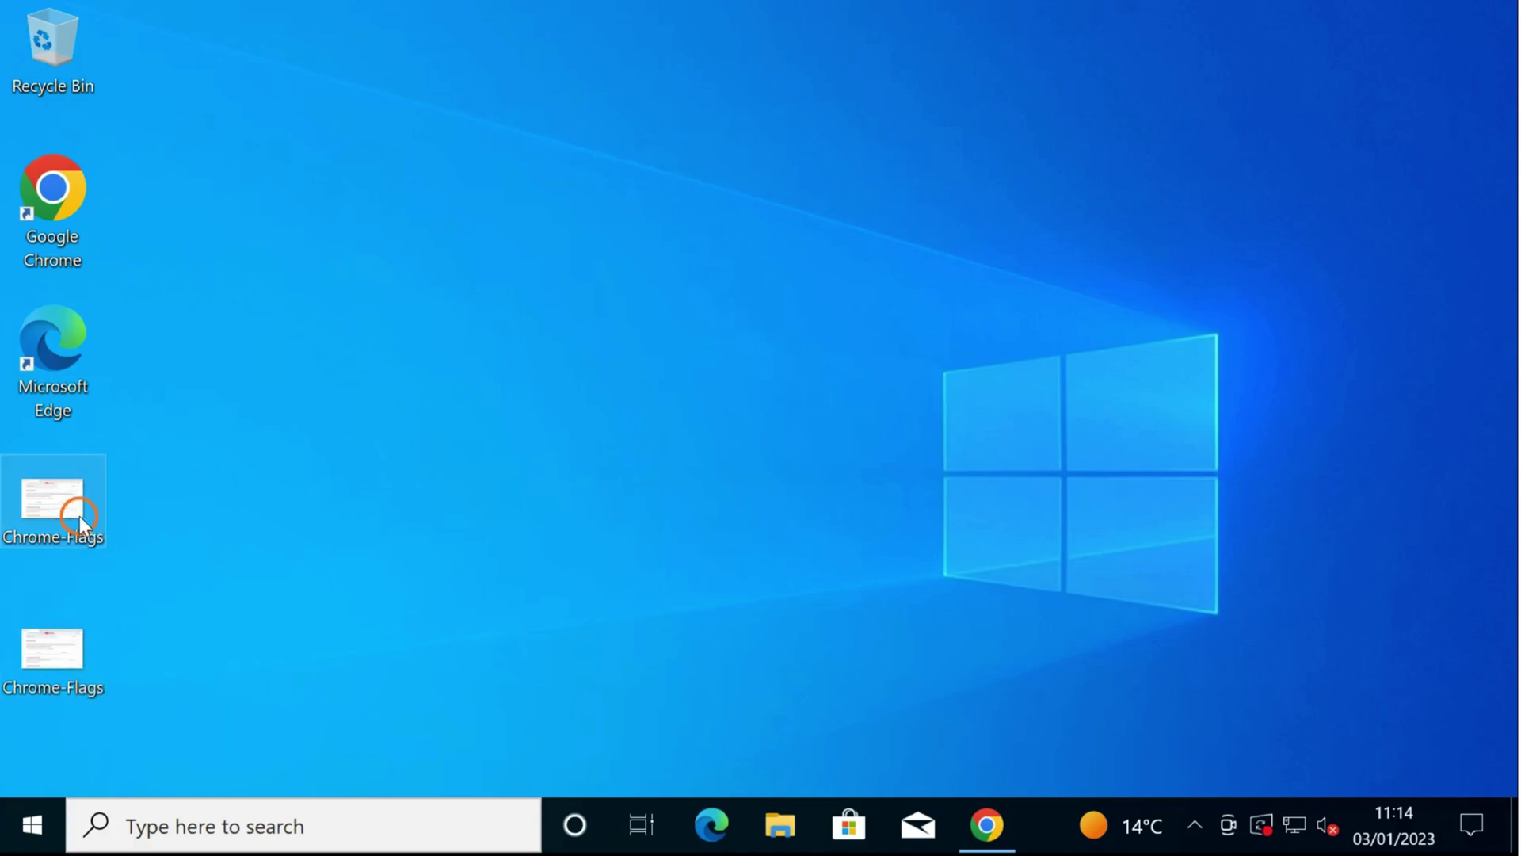
pyautogui.moveTo(79, 516)
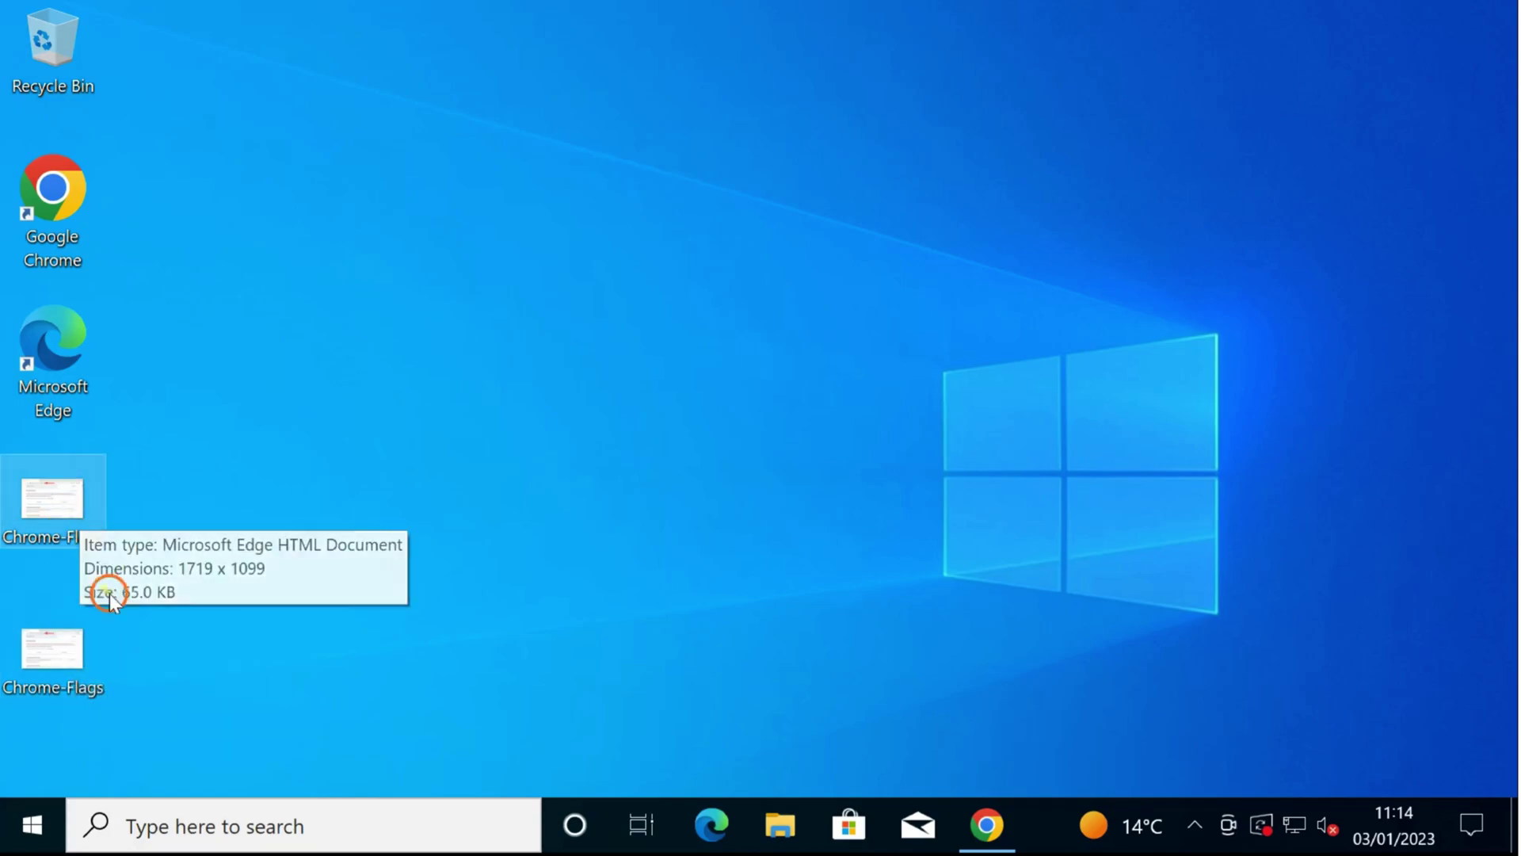
pyautogui.doubleClick(68, 504)
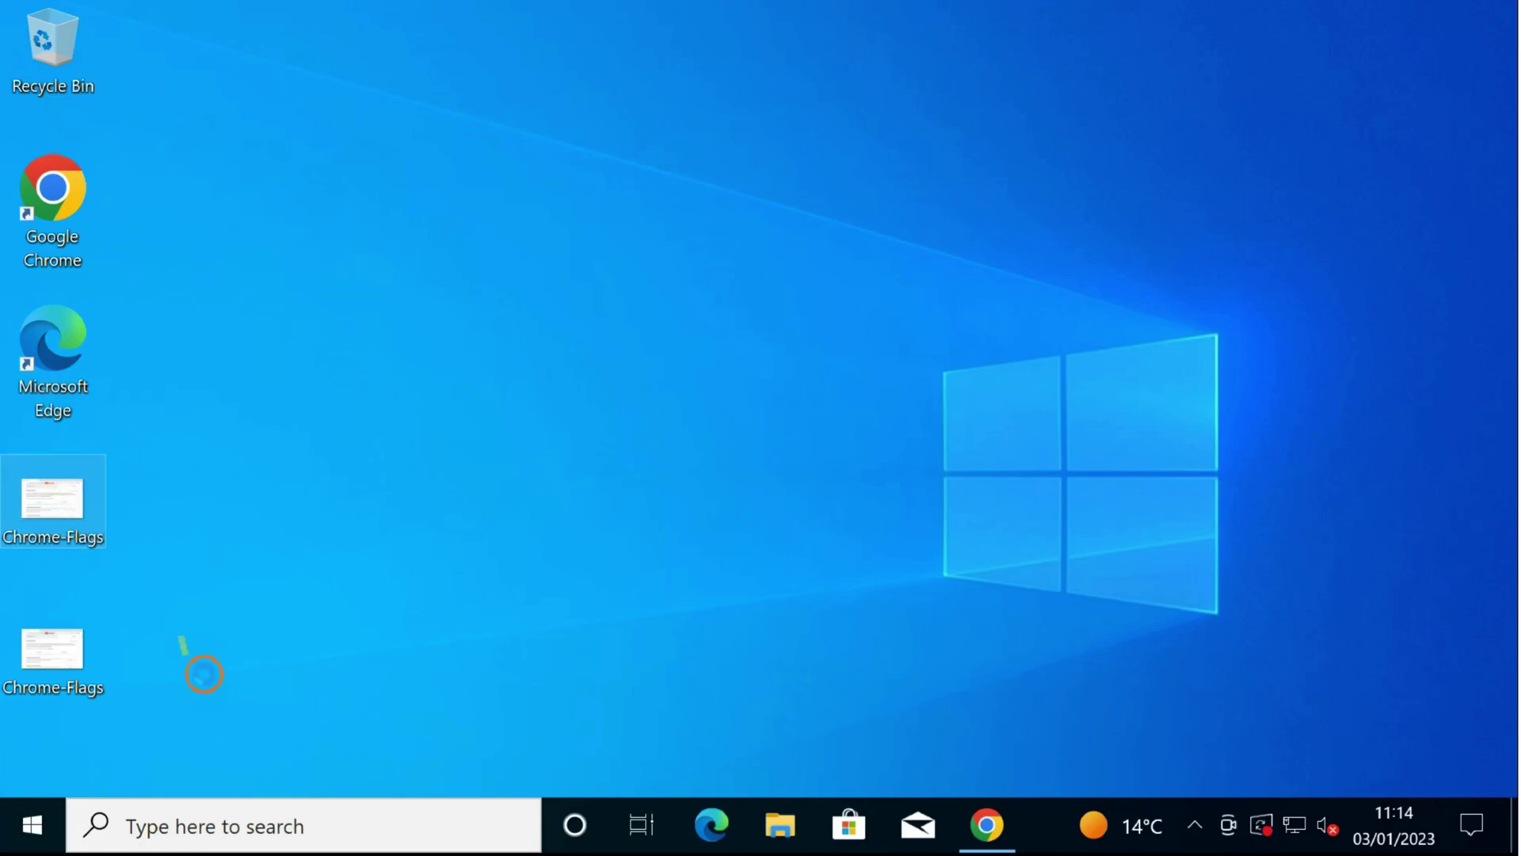
pyautogui.rightClick(69, 507)
pyautogui.click(194, 777)
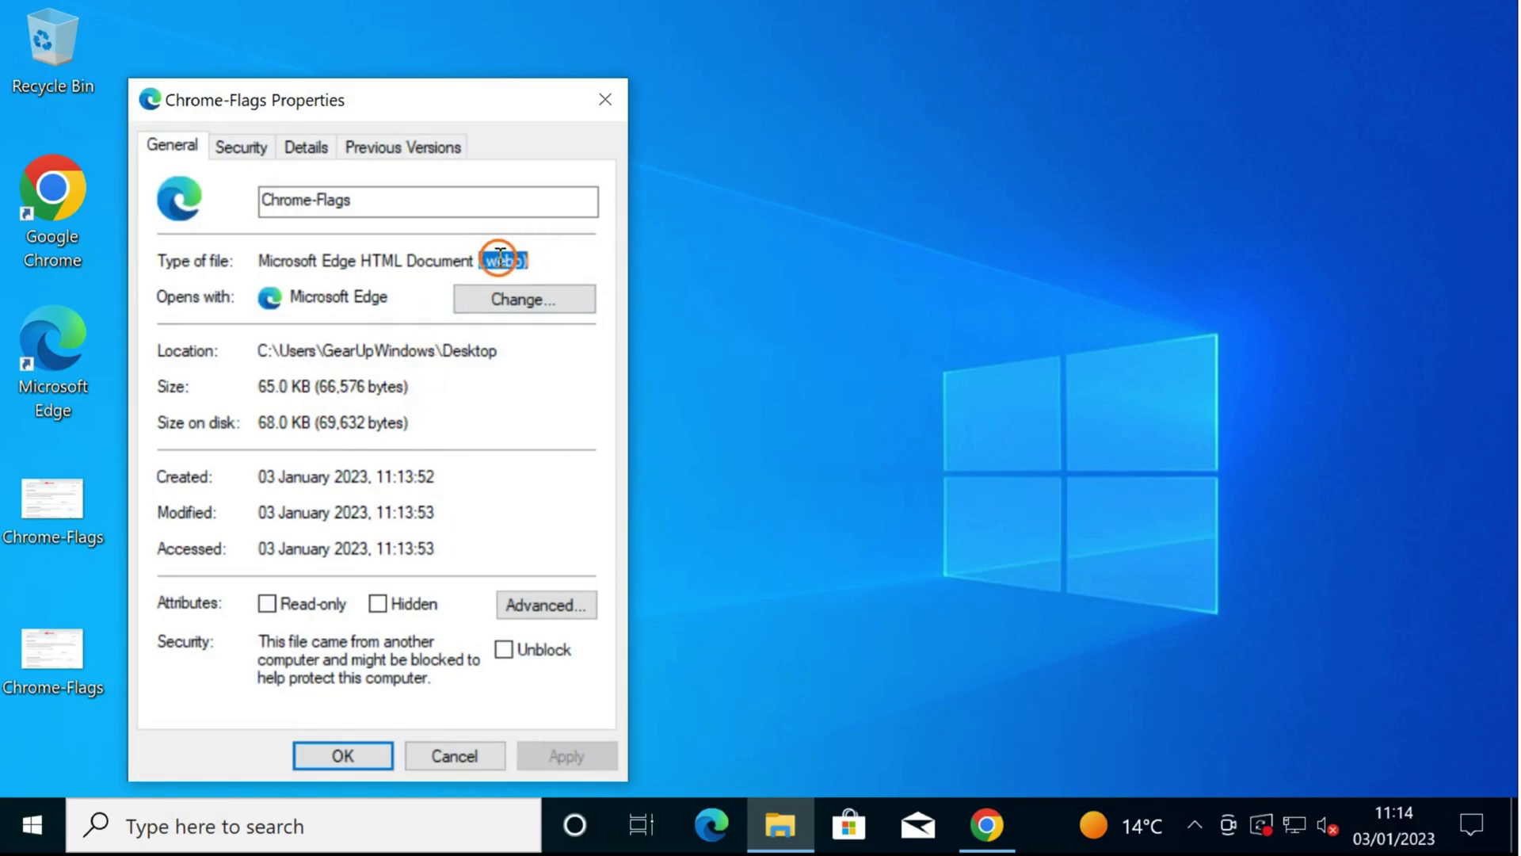
pyautogui.click(453, 757)
pyautogui.moveTo(238, 722); pyautogui.dragTo(12, 509)
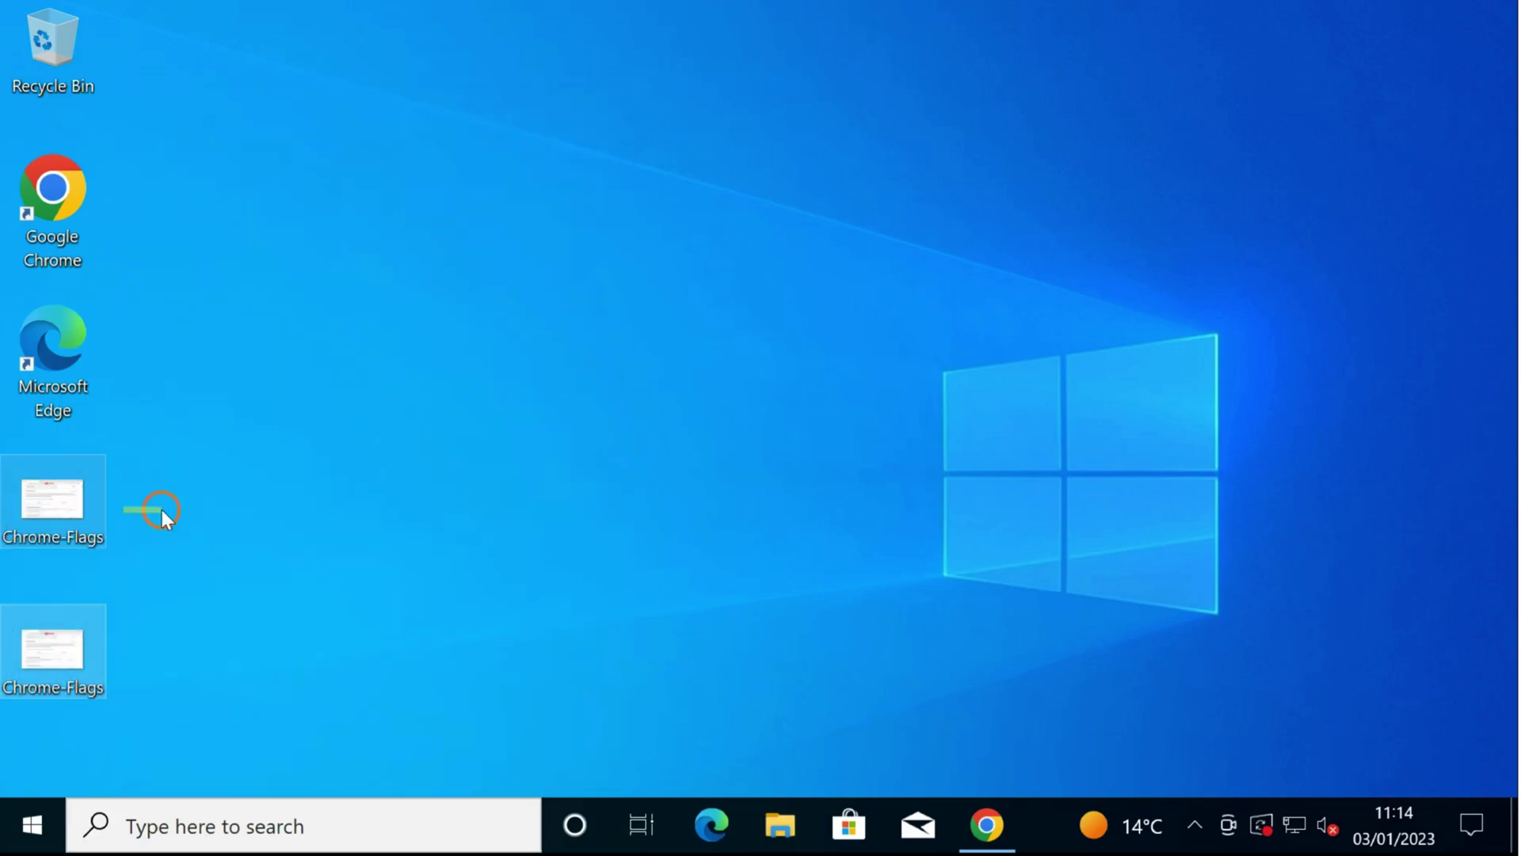
# Delete the lower Chrome-Flags file from the desktop.
pyautogui.click(418, 610)
pyautogui.click(86, 503)
pyautogui.click(20, 505)
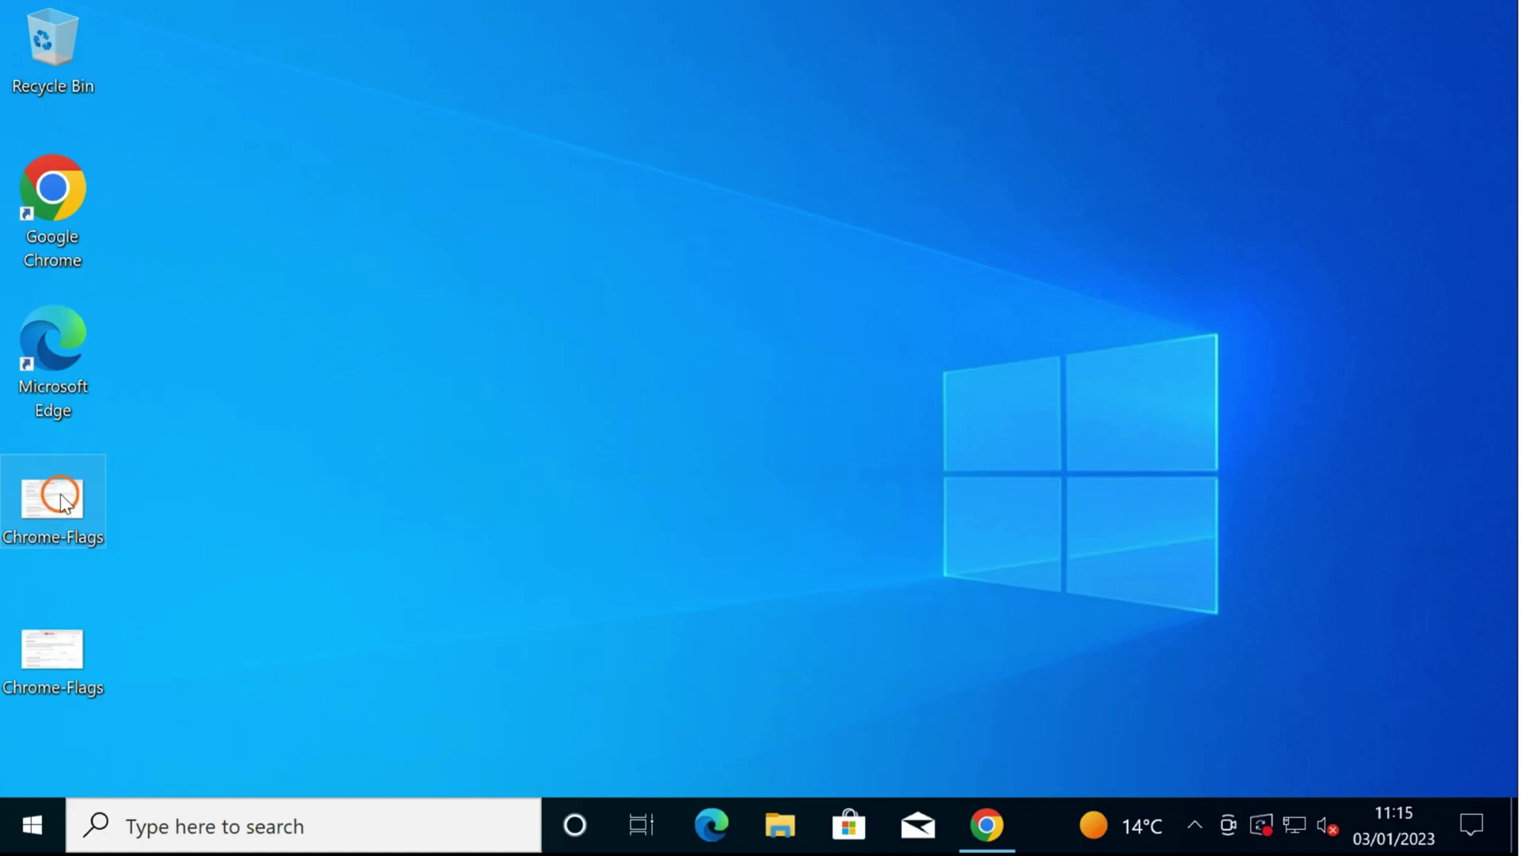
pyautogui.click(73, 644)
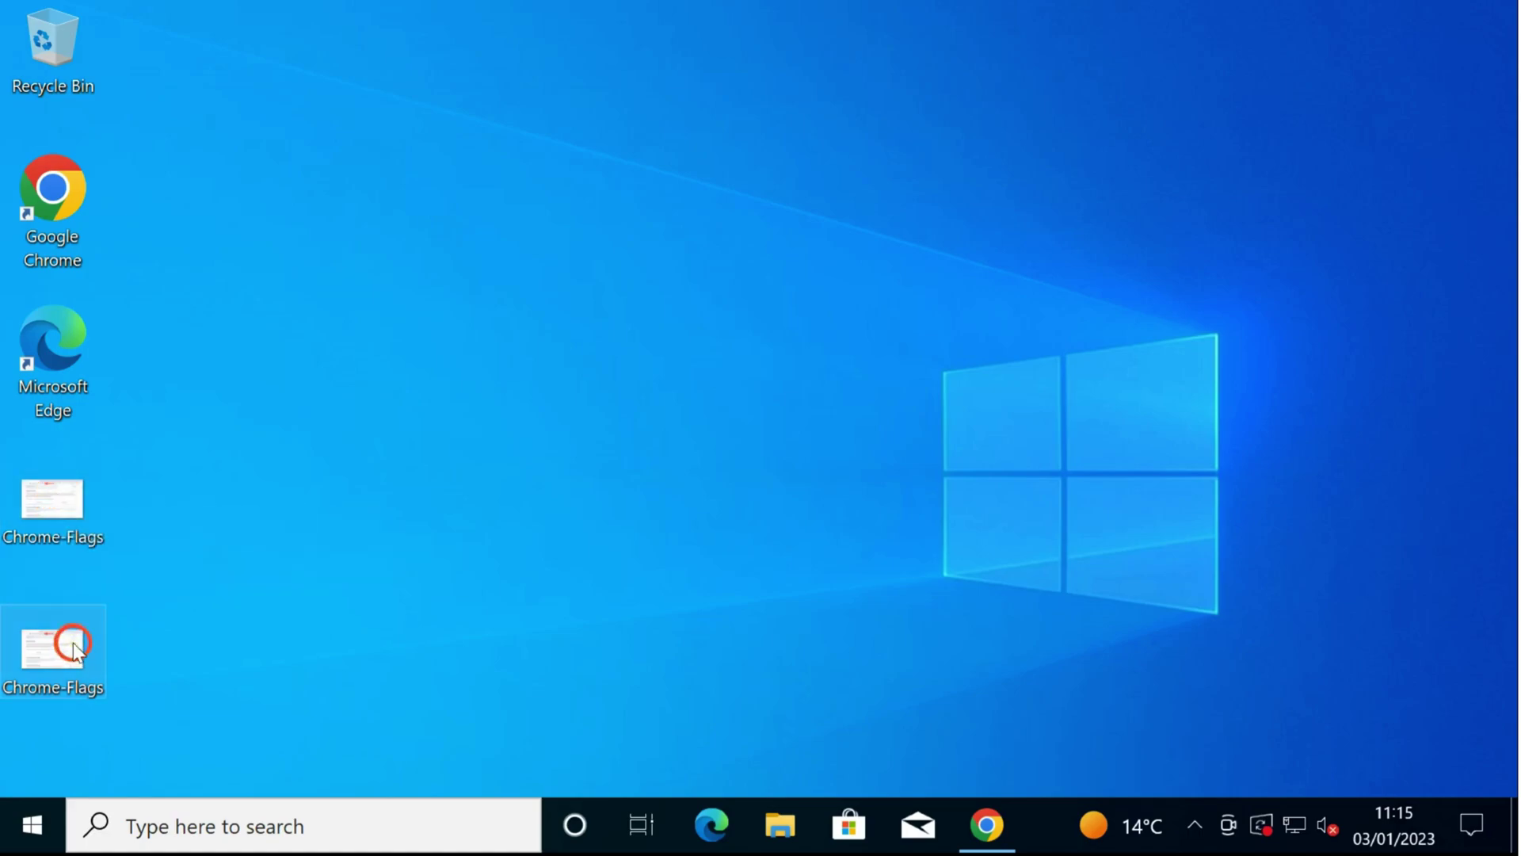
pyautogui.rightClick(75, 645)
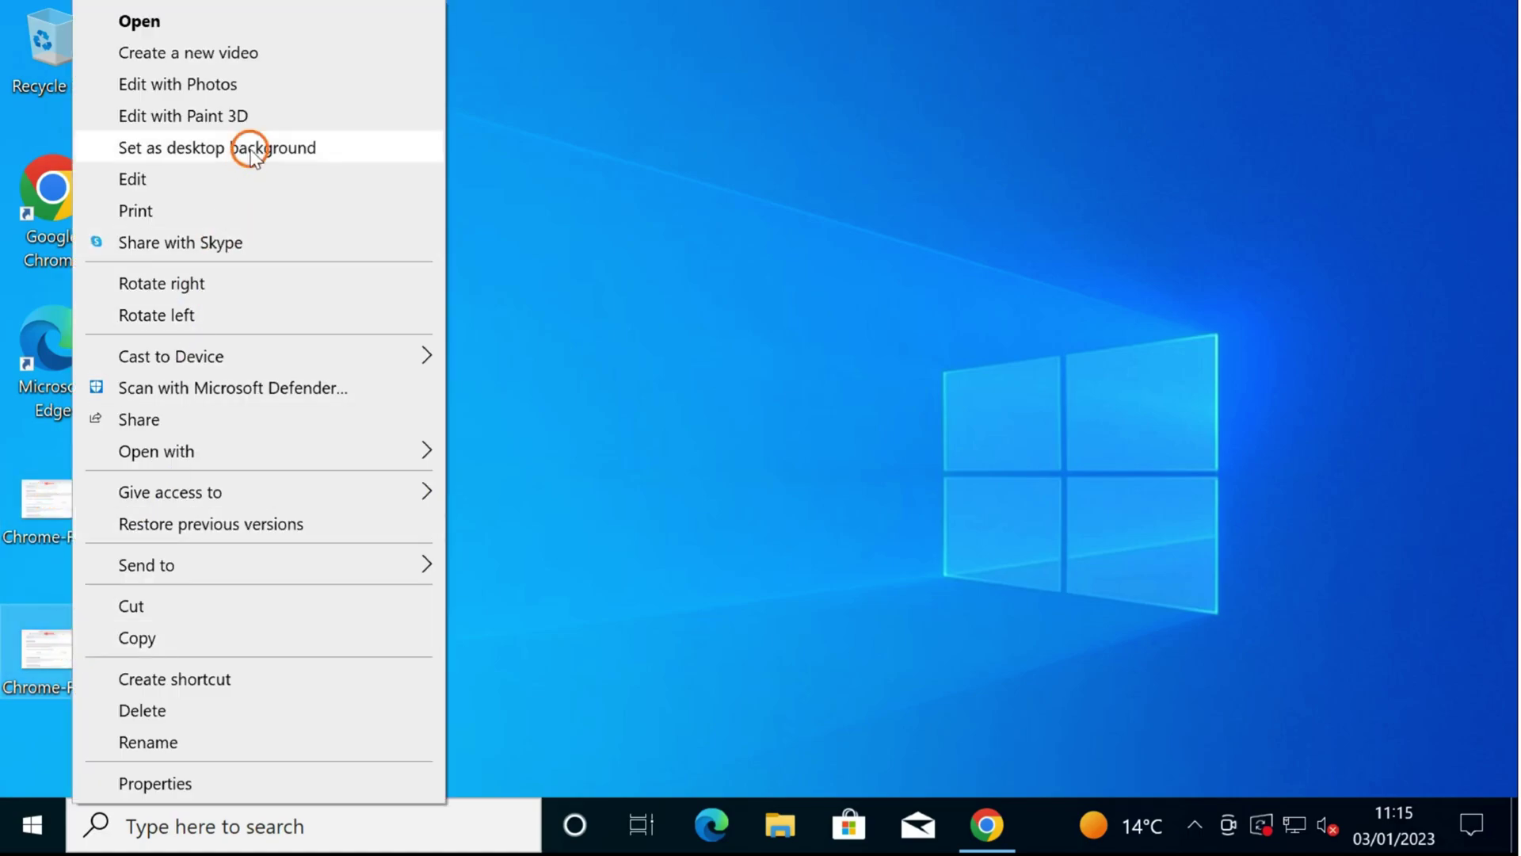
pyautogui.click(210, 722)
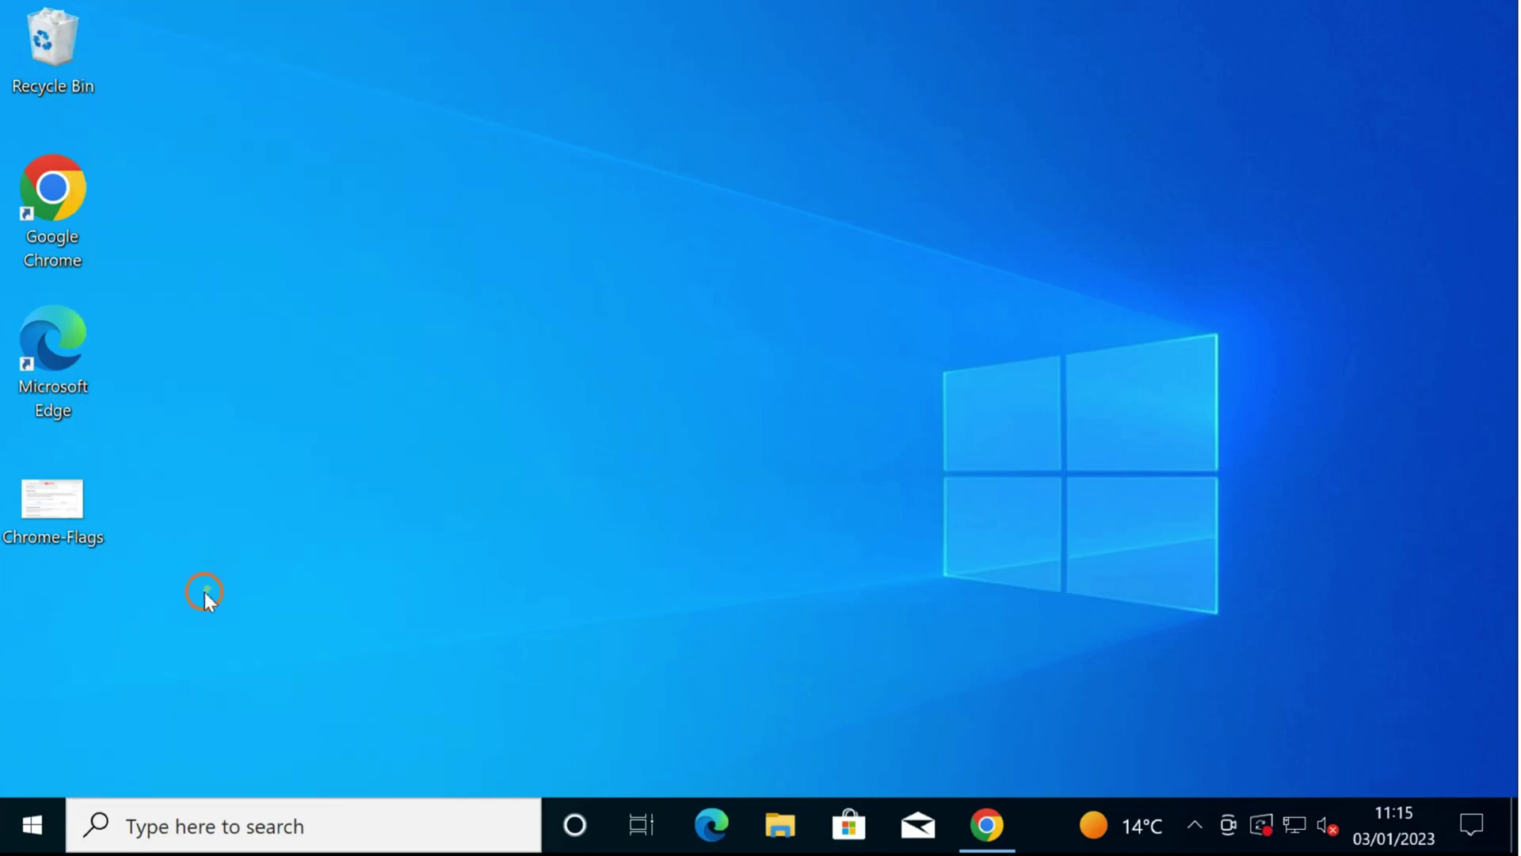
# Move the remaining Chrome-Flags file to the top centre and check its Properties.
pyautogui.moveTo(72, 501); pyautogui.dragTo(483, 349)
pyautogui.rightClick(478, 341)
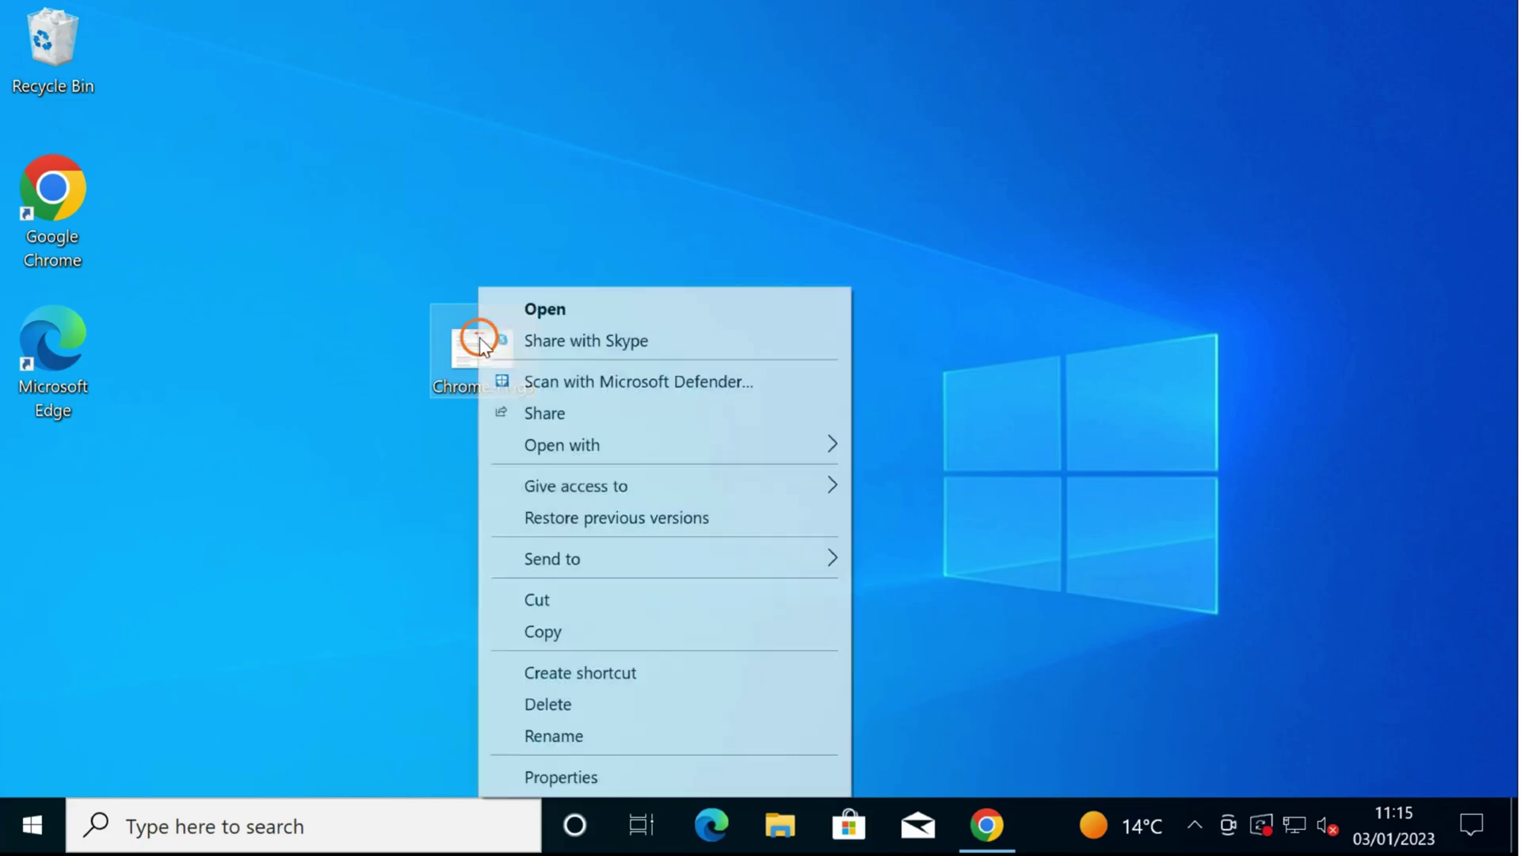
pyautogui.click(533, 774)
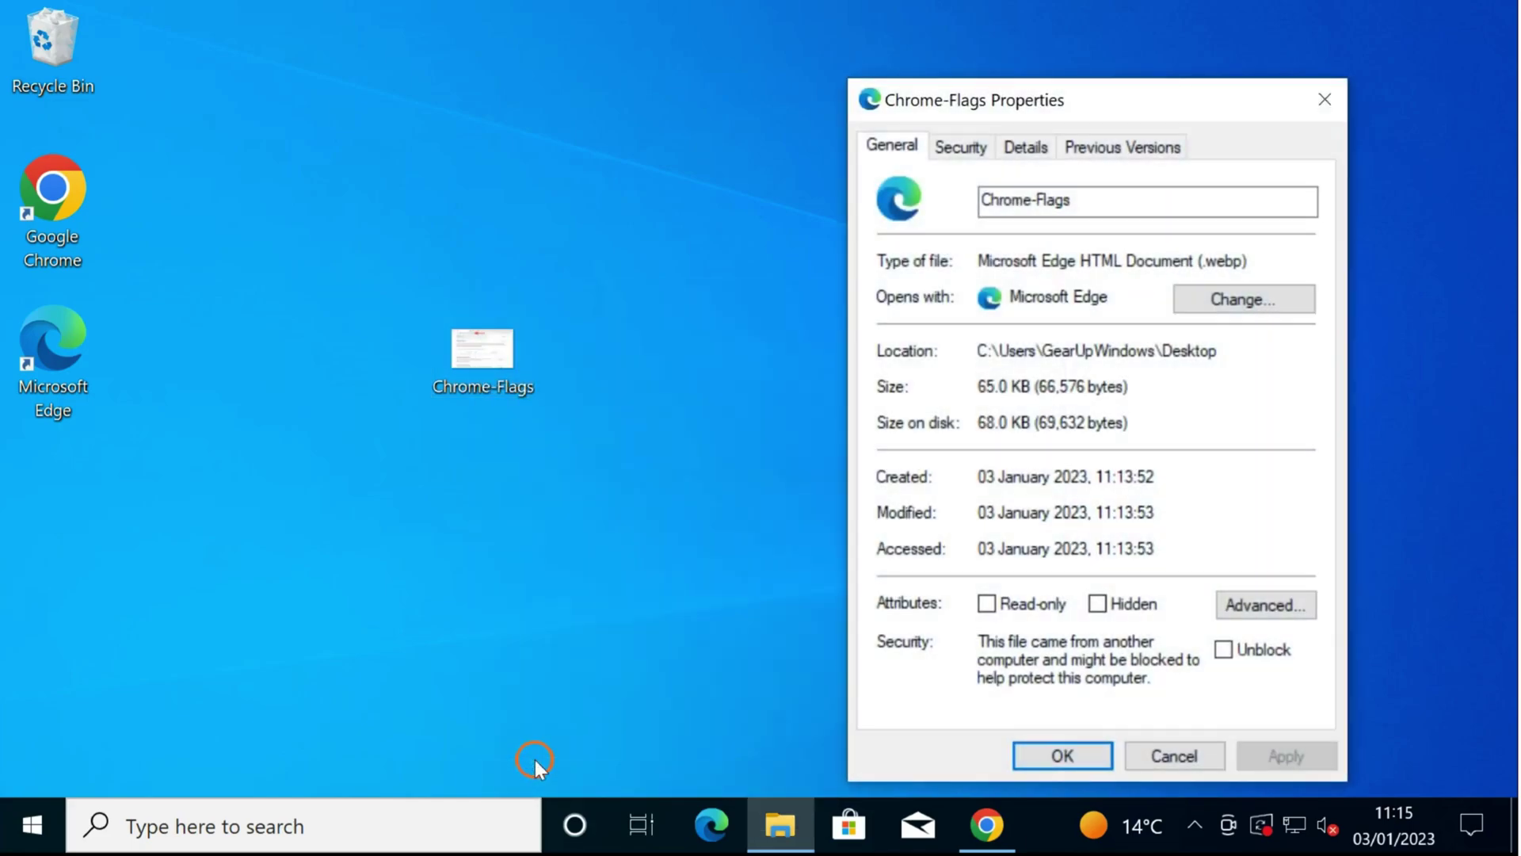
pyautogui.click(1334, 99)
pyautogui.moveTo(483, 346); pyautogui.dragTo(487, 163)
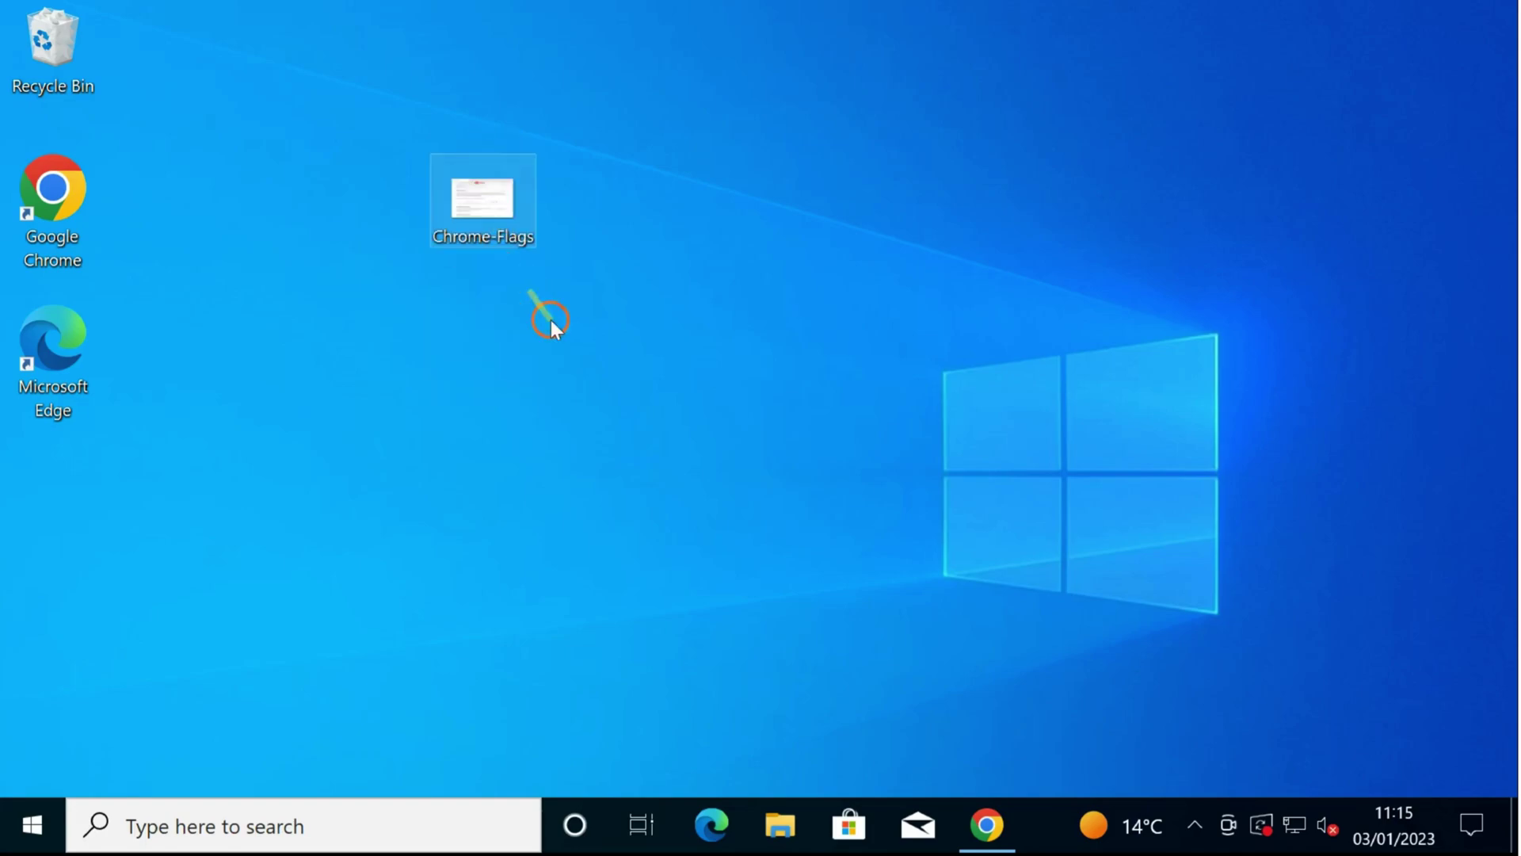
# Browse the Chrome-Flags file's context menu, then close it without choosing anything.
pyautogui.rightClick(502, 202)
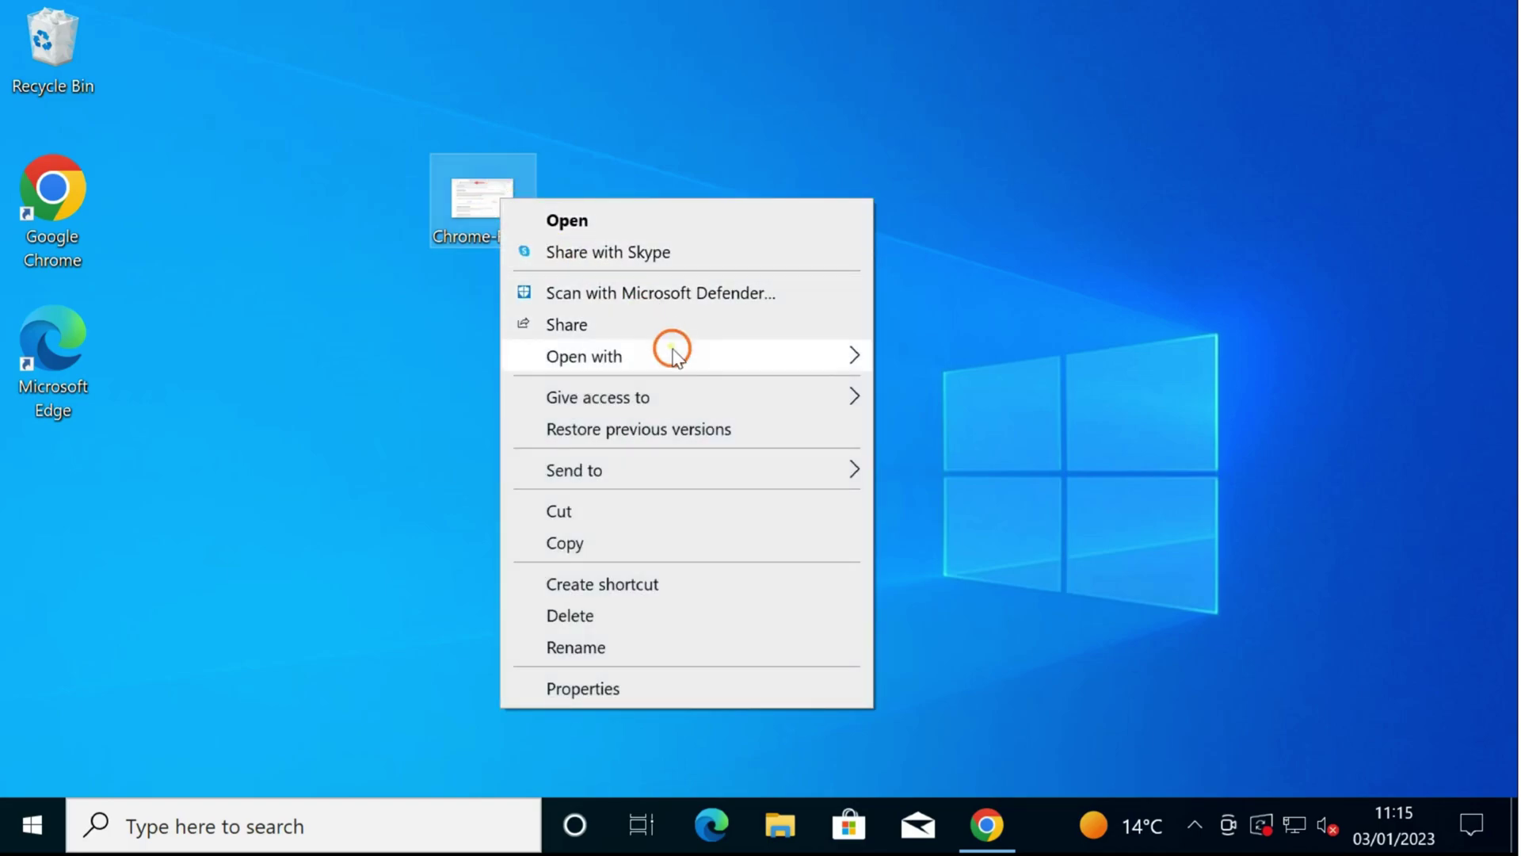
pyautogui.moveTo(677, 357)
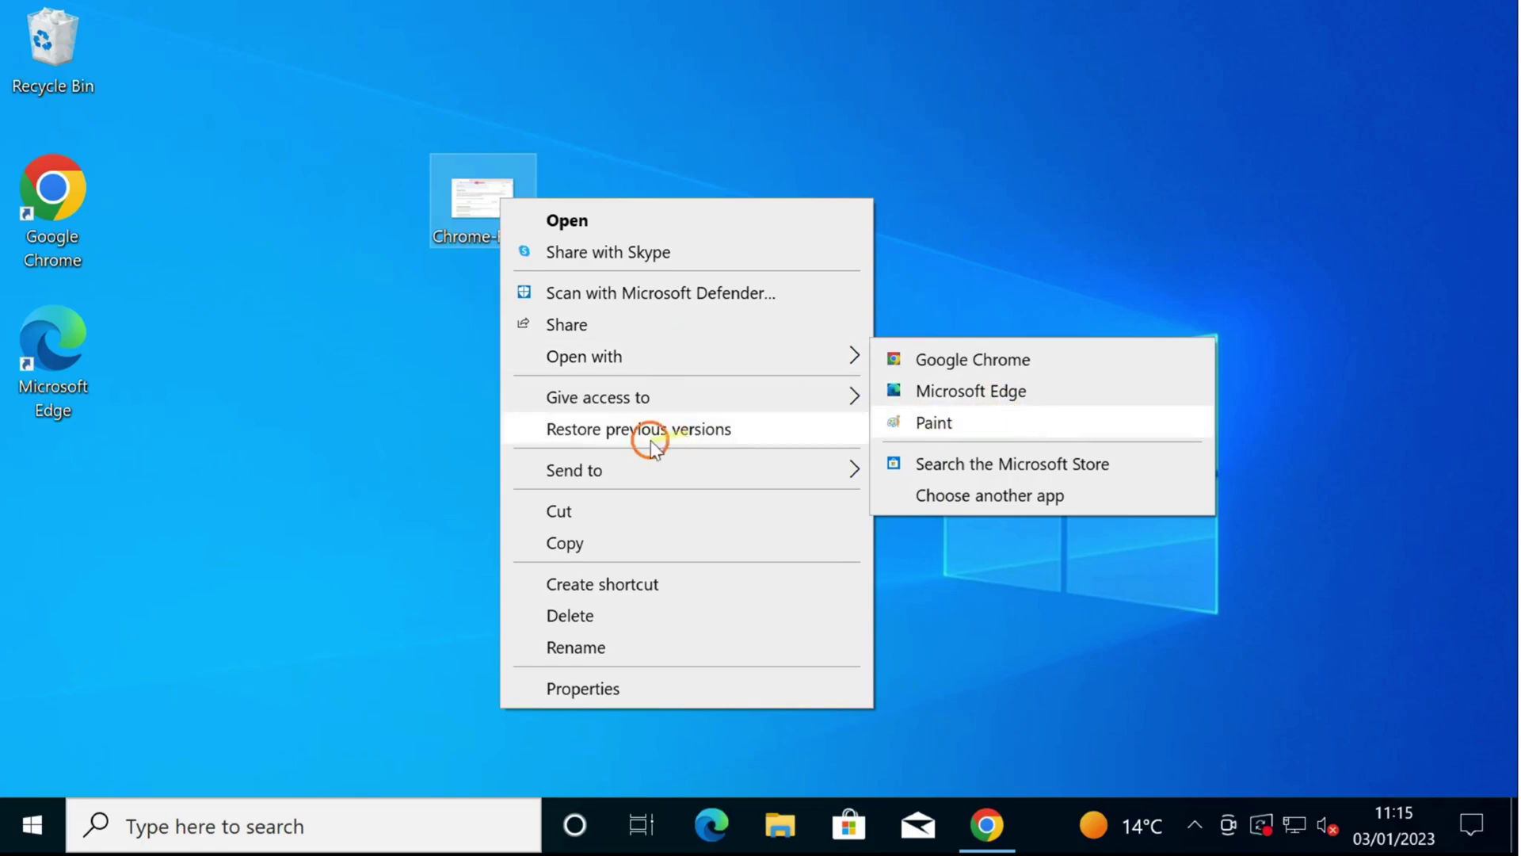
pyautogui.click(404, 538)
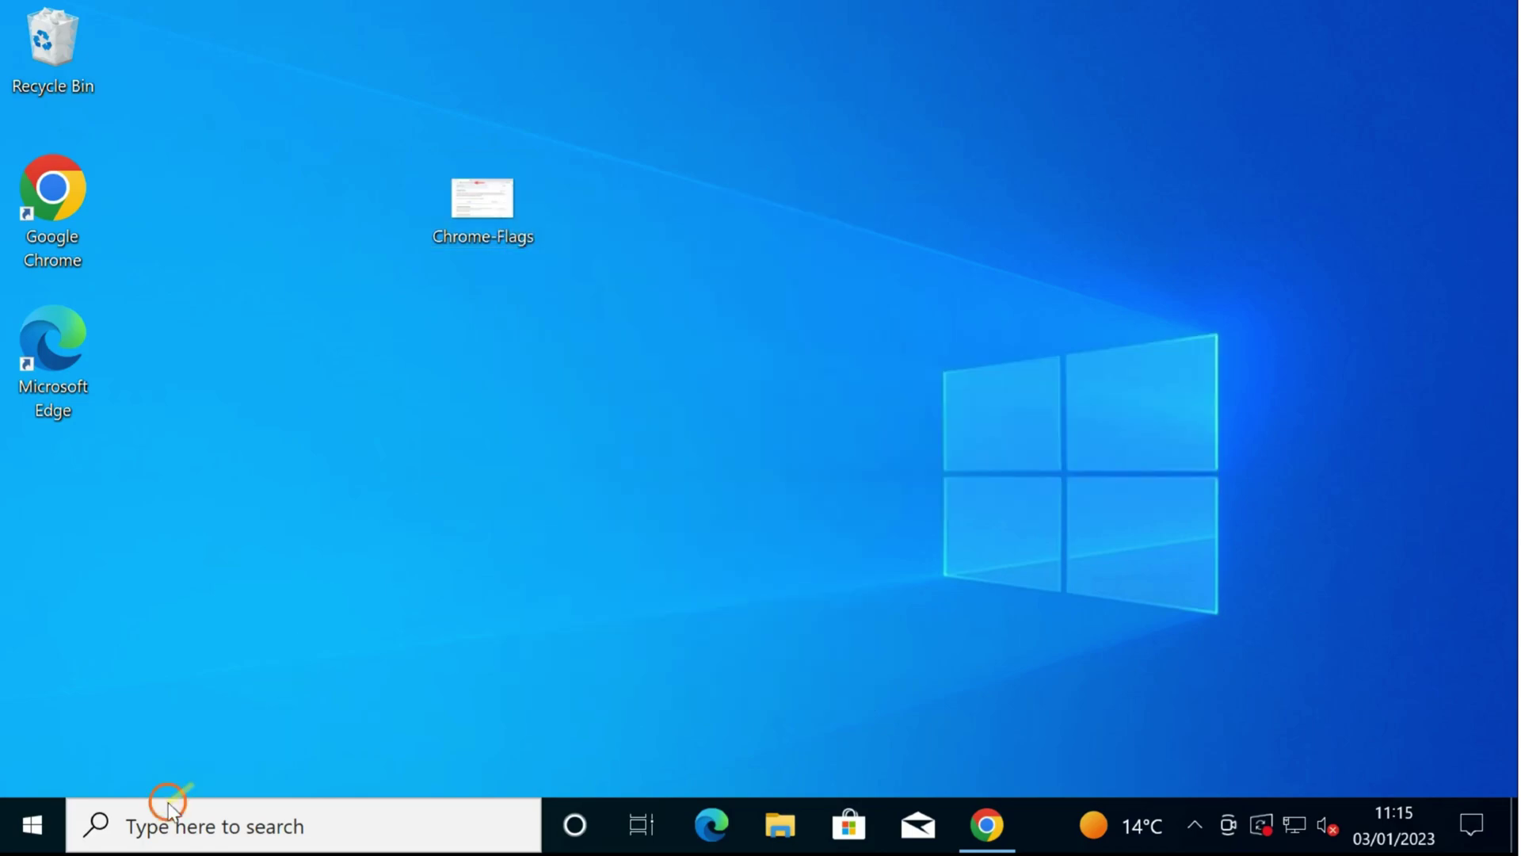
# Launch Paint from a Start menu search for 'paint'.
pyautogui.click(30, 824)
pyautogui.write('p')
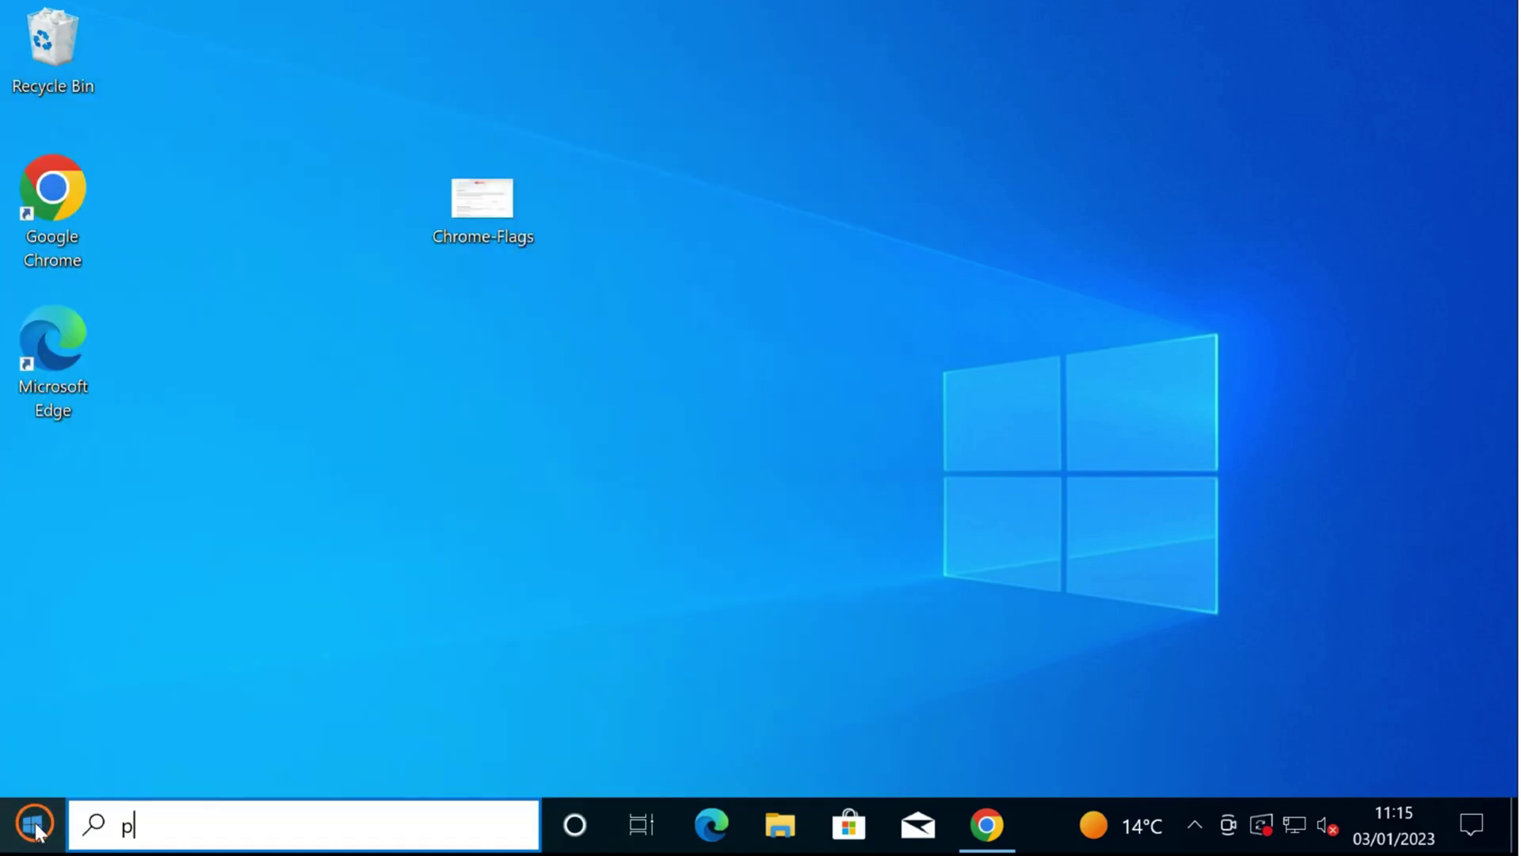
pyautogui.write('aint')
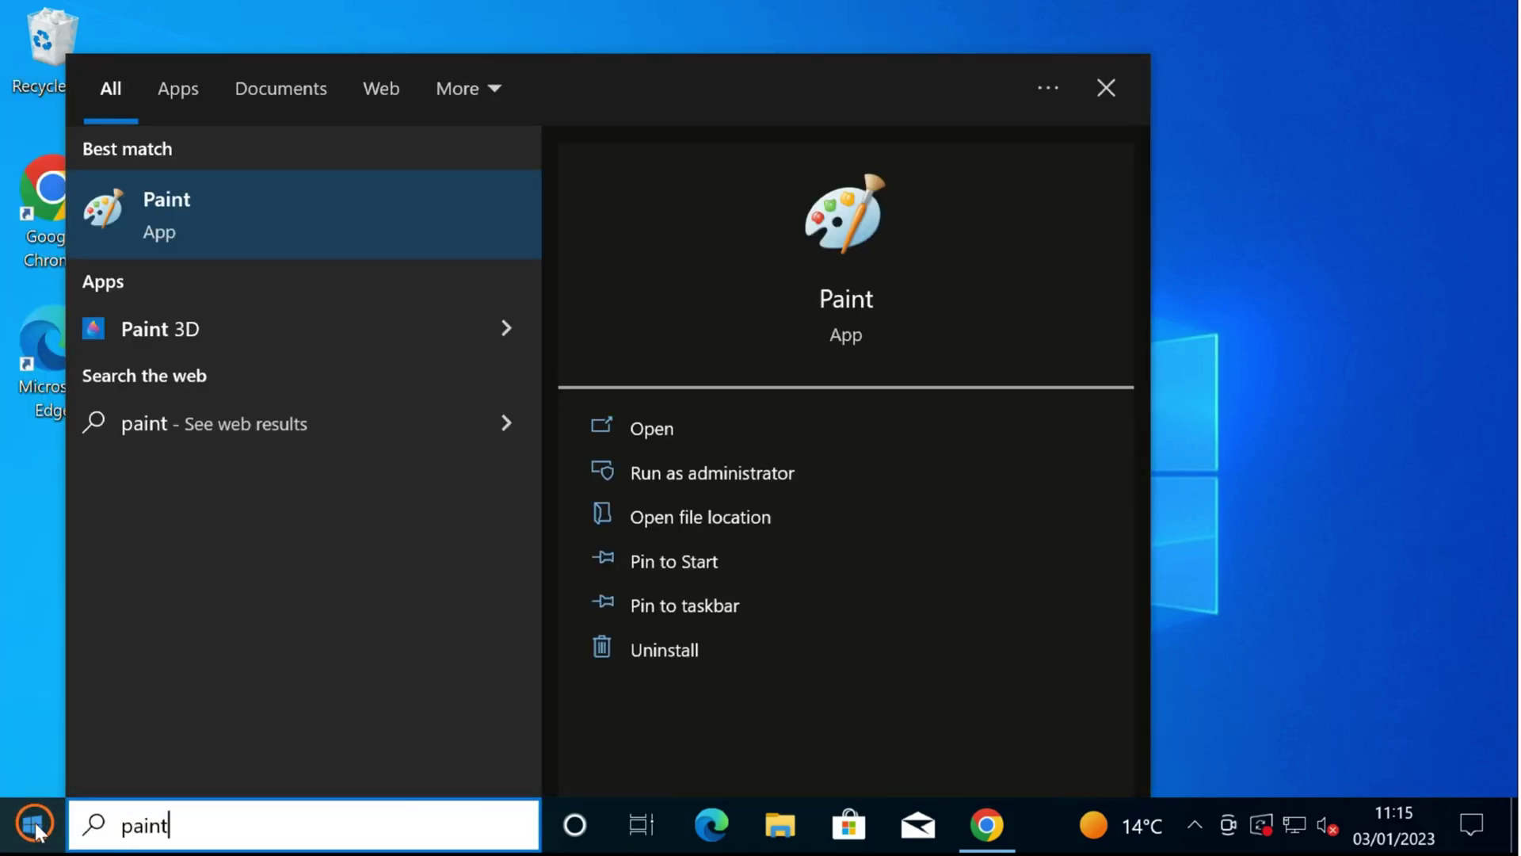
pyautogui.click(195, 242)
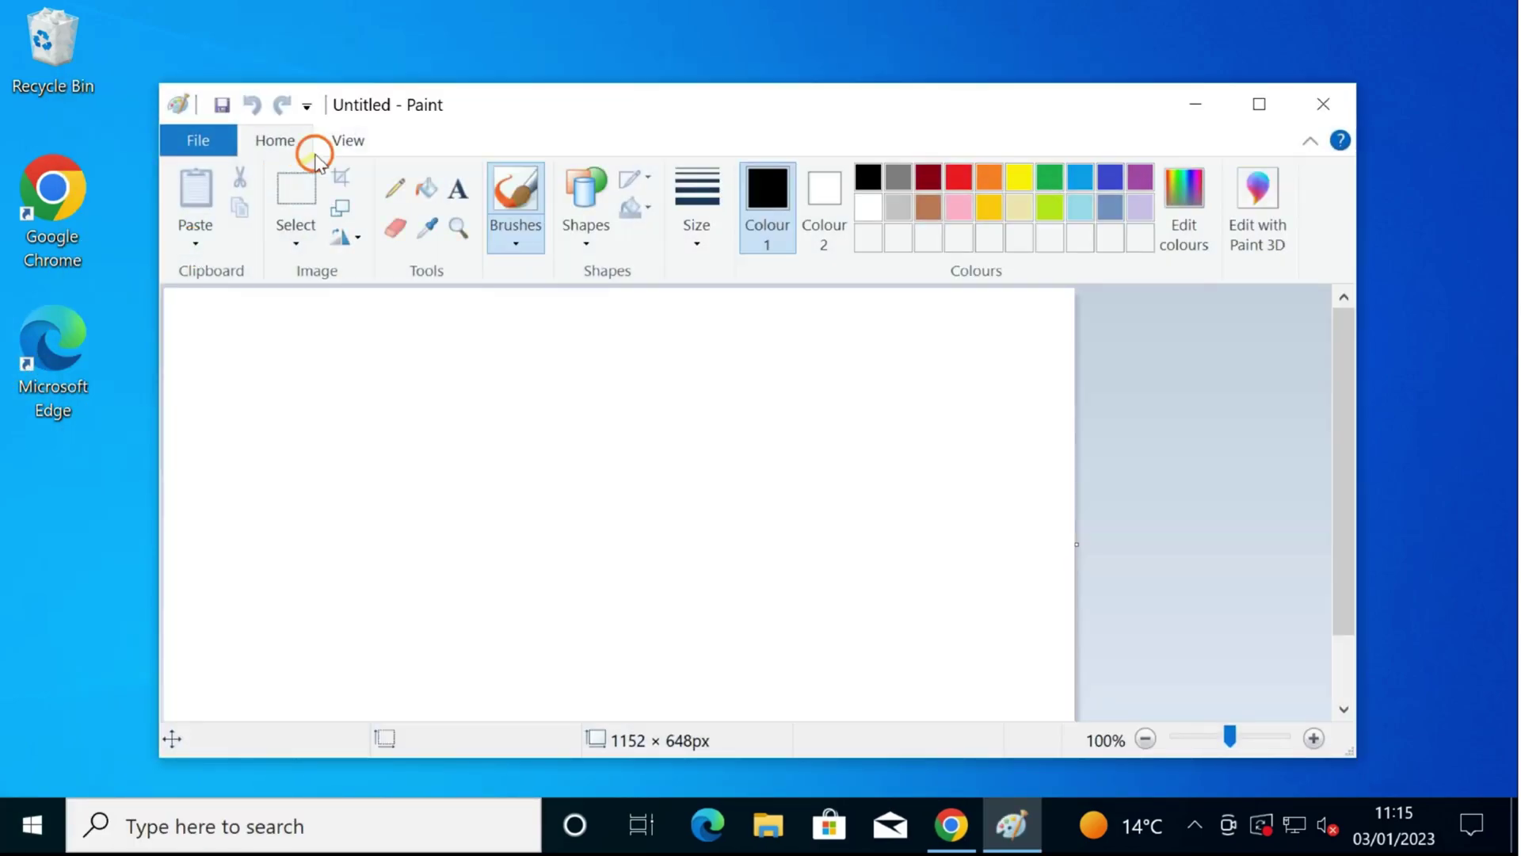
# Load the Chrome-Flags WebP image (1719 × 1099px) into Paint and maximize the window.
pyautogui.moveTo(420, 110)
pyautogui.mouseDown()
pyautogui.moveTo(870, 155)
pyautogui.moveTo(838, 139)
pyautogui.mouseUp()
pyautogui.moveTo(483, 200); pyautogui.dragTo(749, 399)
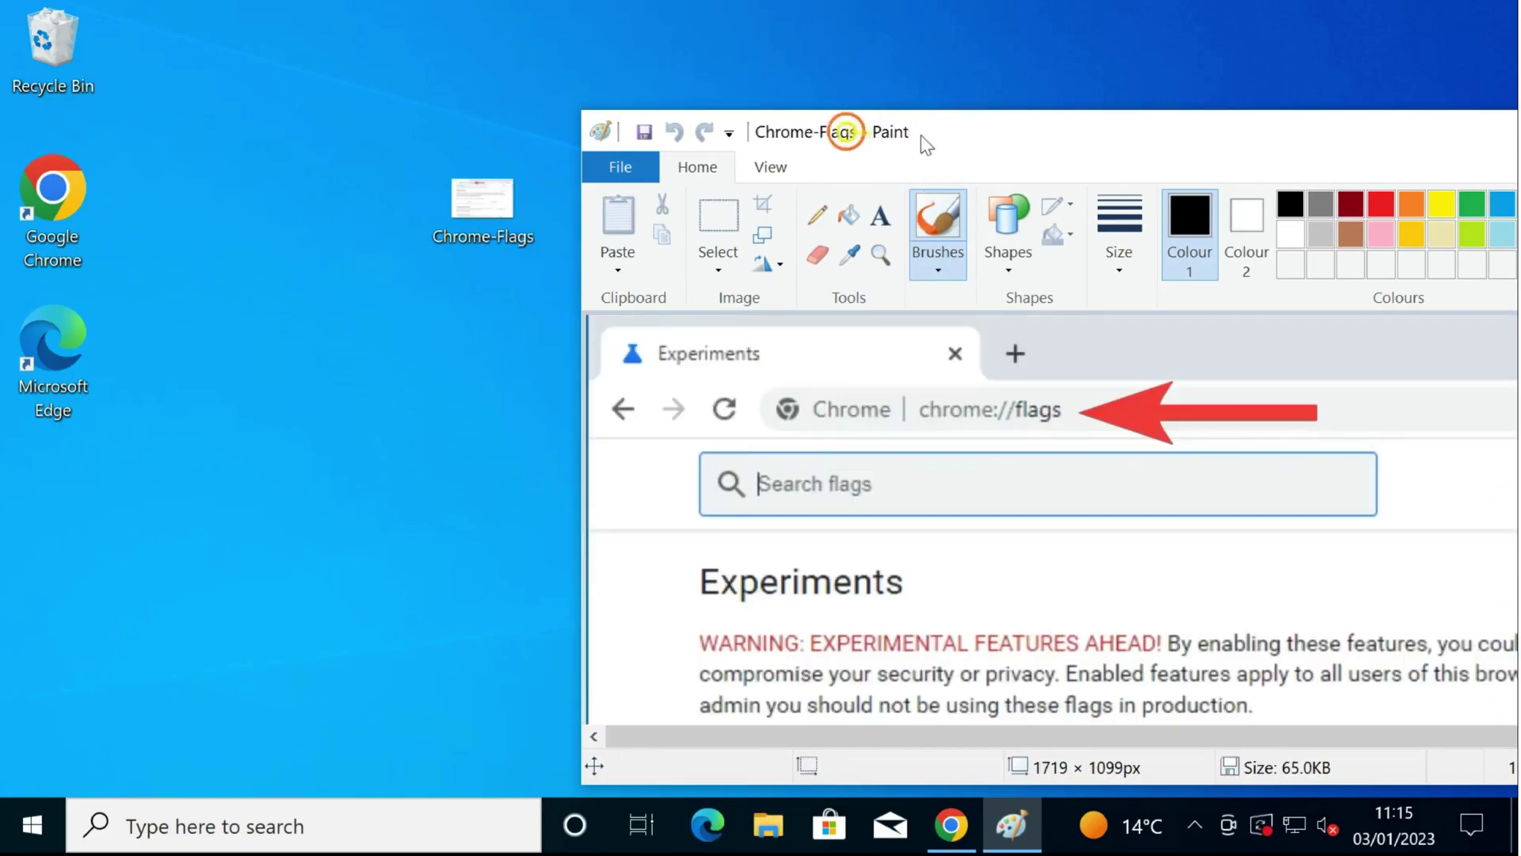
pyautogui.moveTo(920, 135)
pyautogui.mouseDown()
pyautogui.moveTo(399, 57)
pyautogui.moveTo(450, 73)
pyautogui.mouseUp()
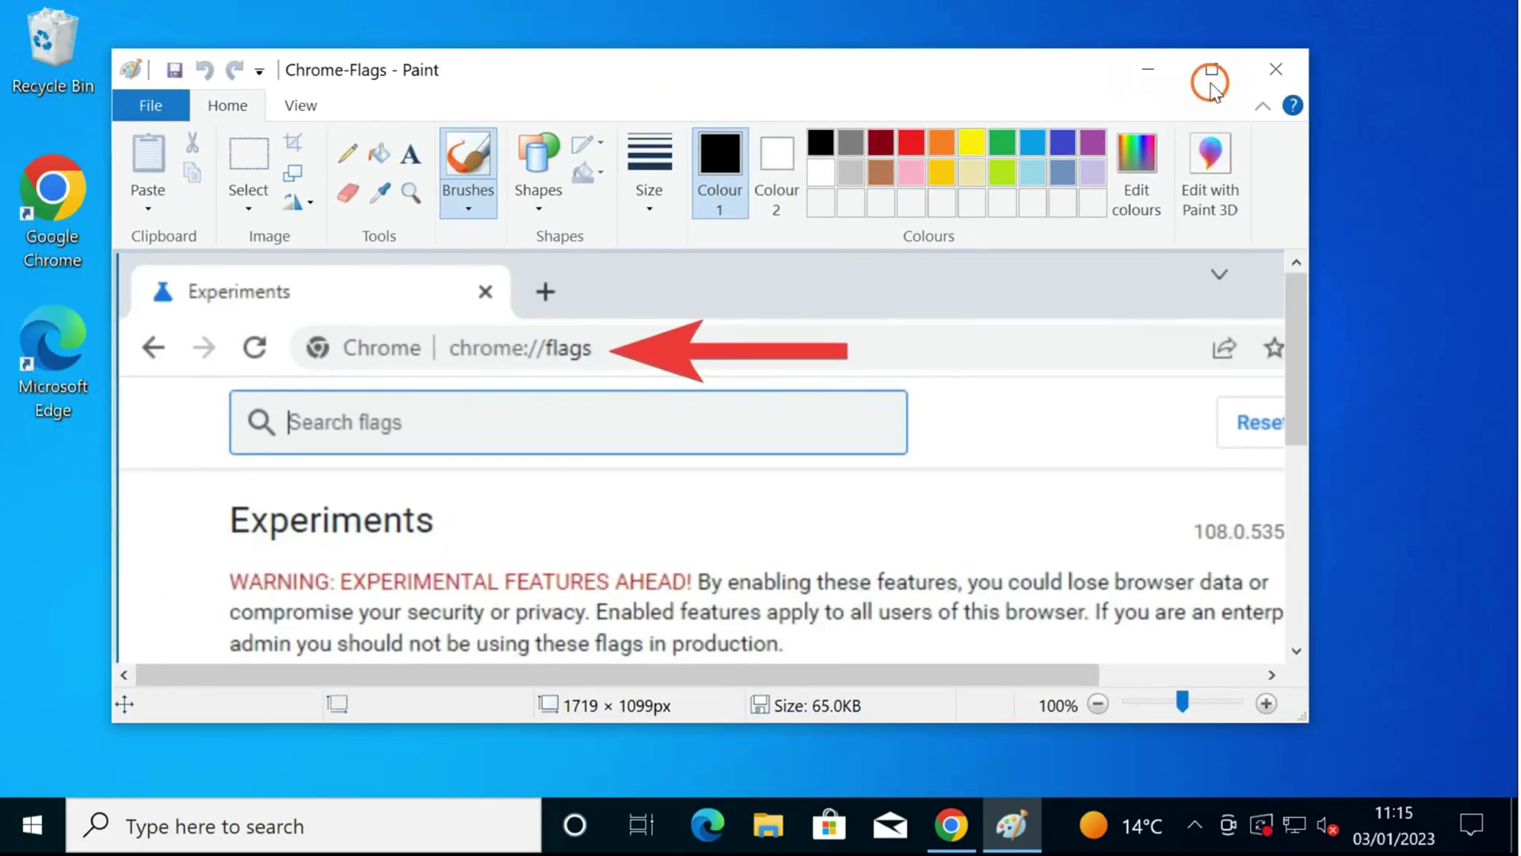
pyautogui.click(1211, 79)
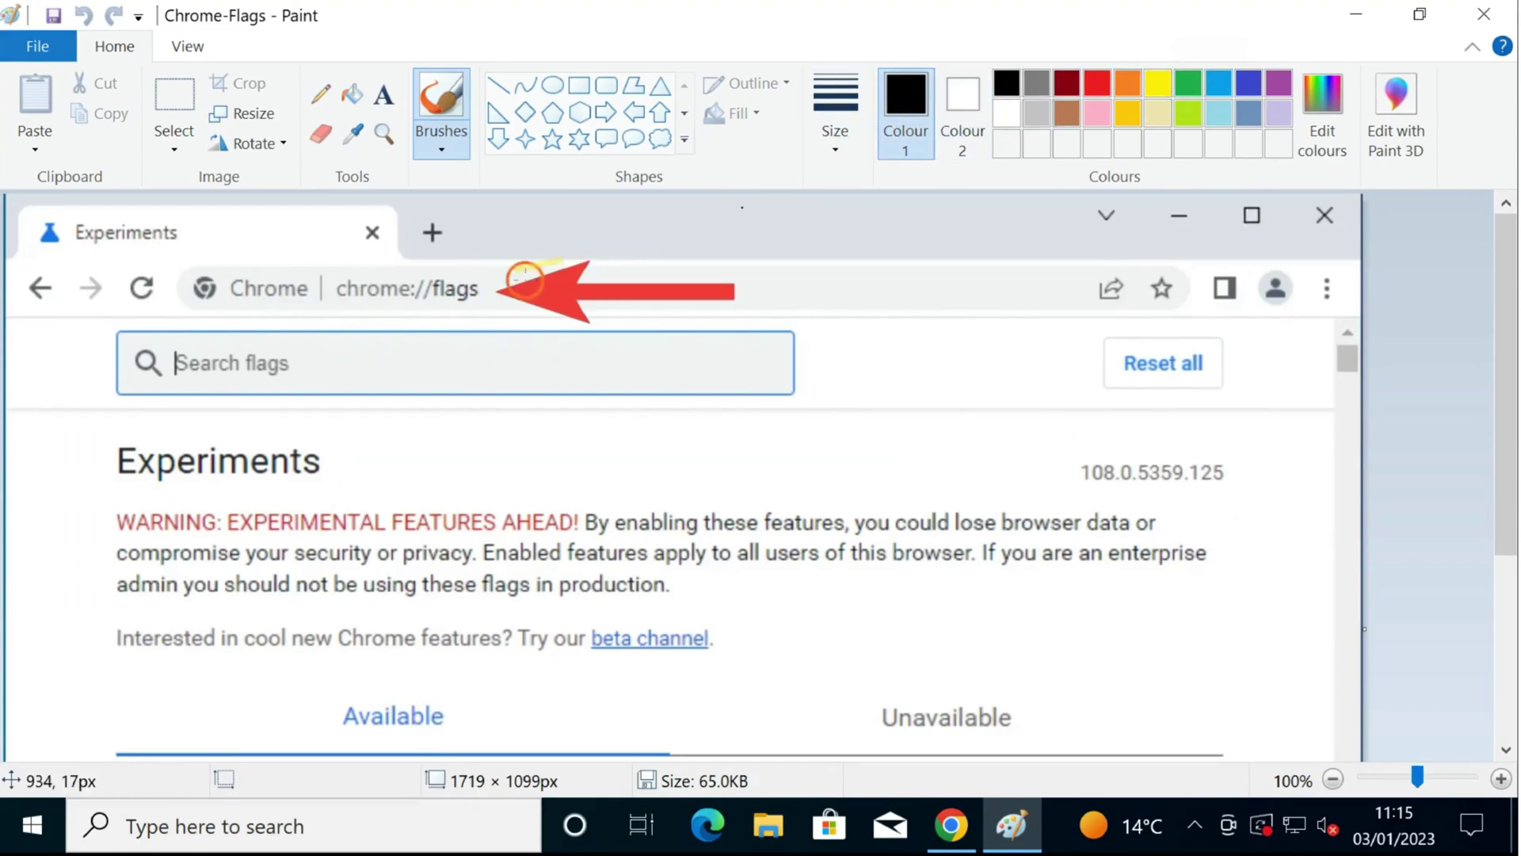
# Save the image to the Desktop as a PNG picture named Chrome-Flags, accepting the transparency warning.
pyautogui.click(35, 46)
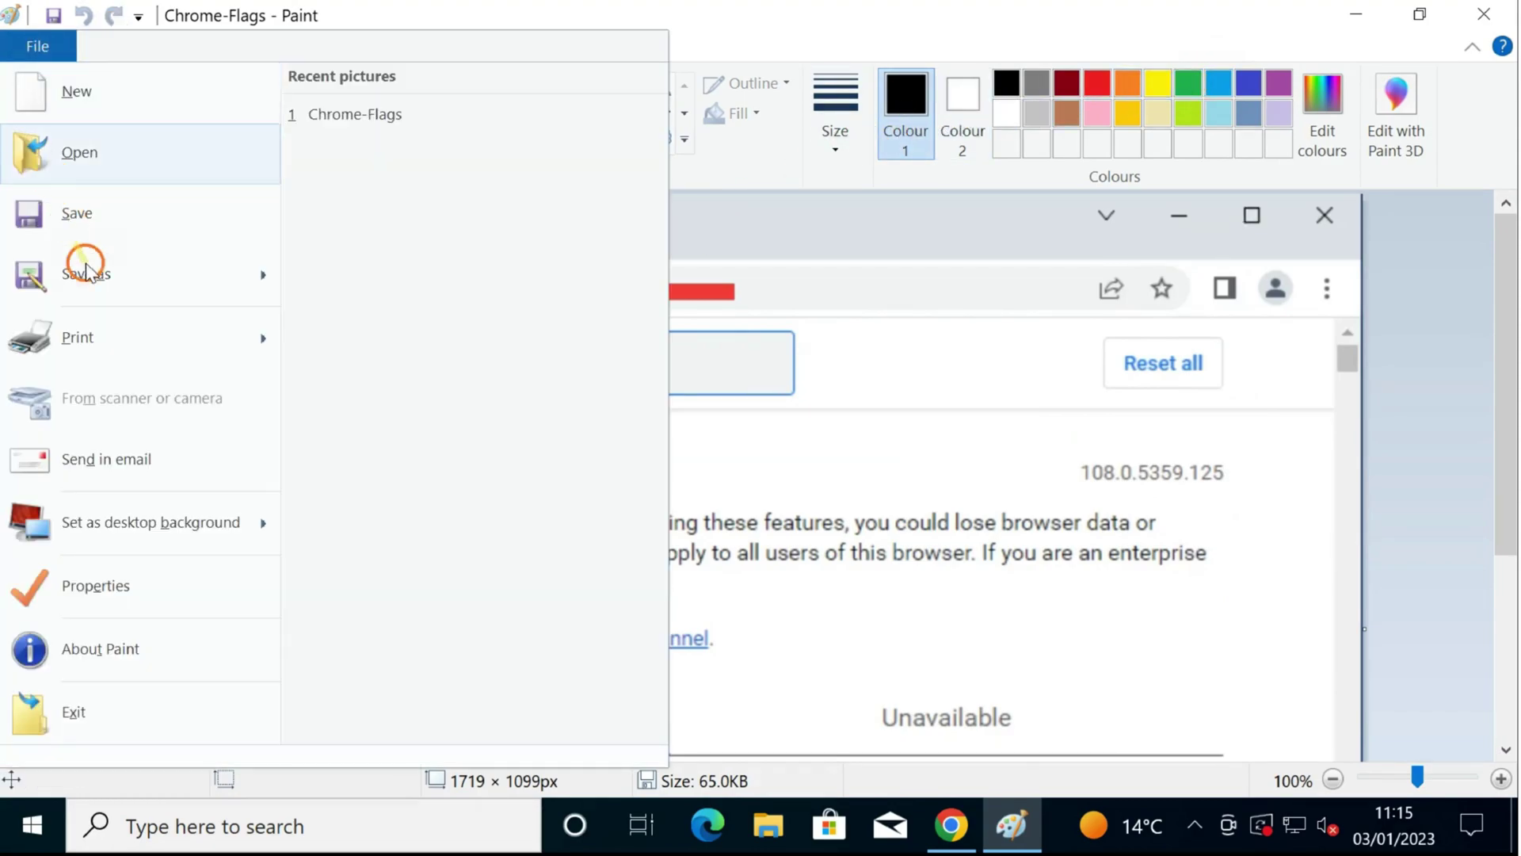
pyautogui.moveTo(90, 275)
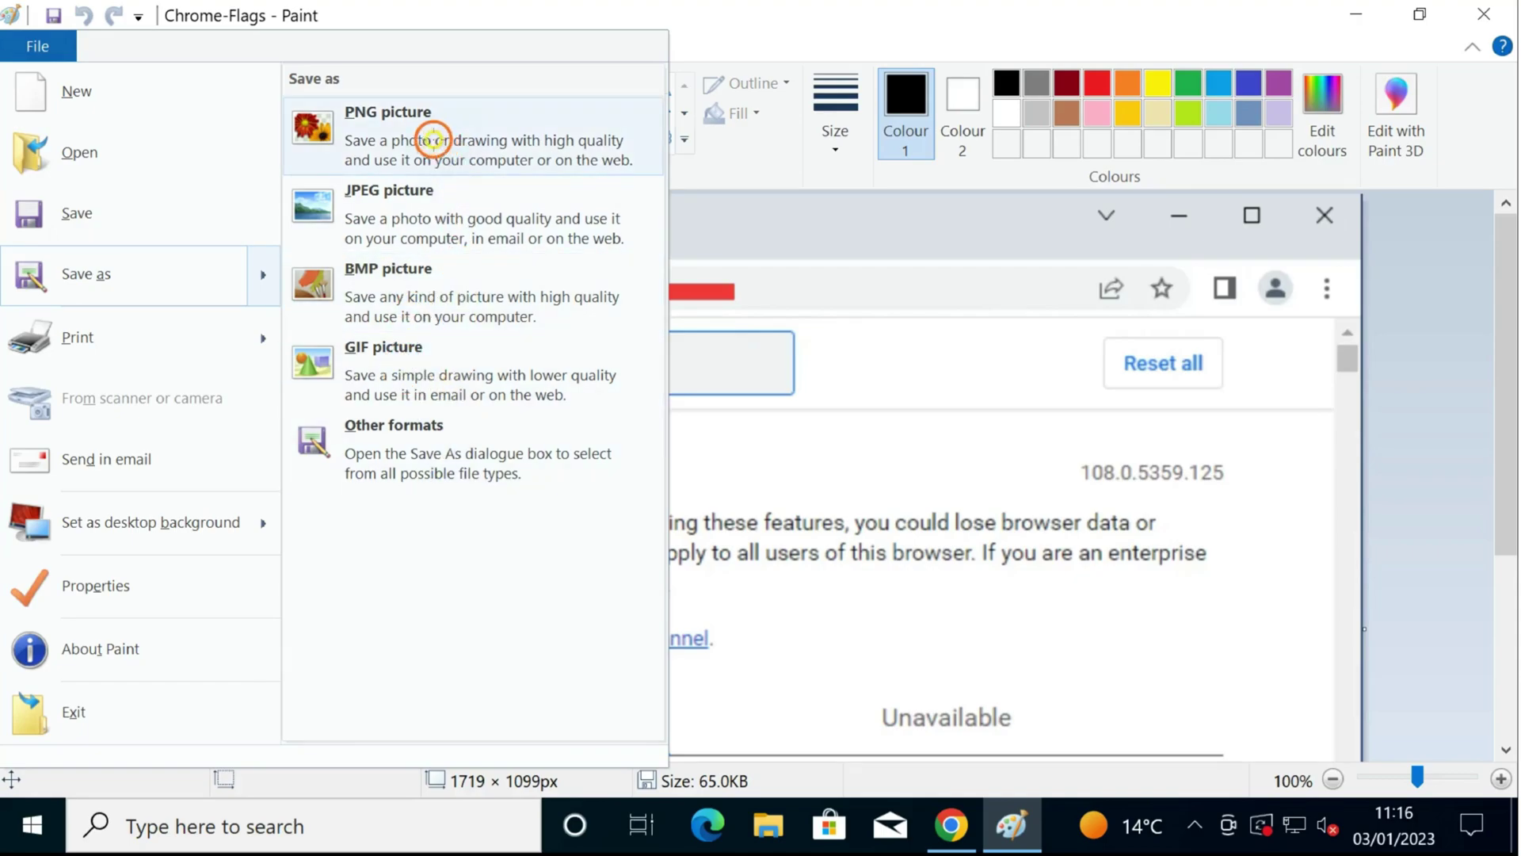
pyautogui.click(434, 139)
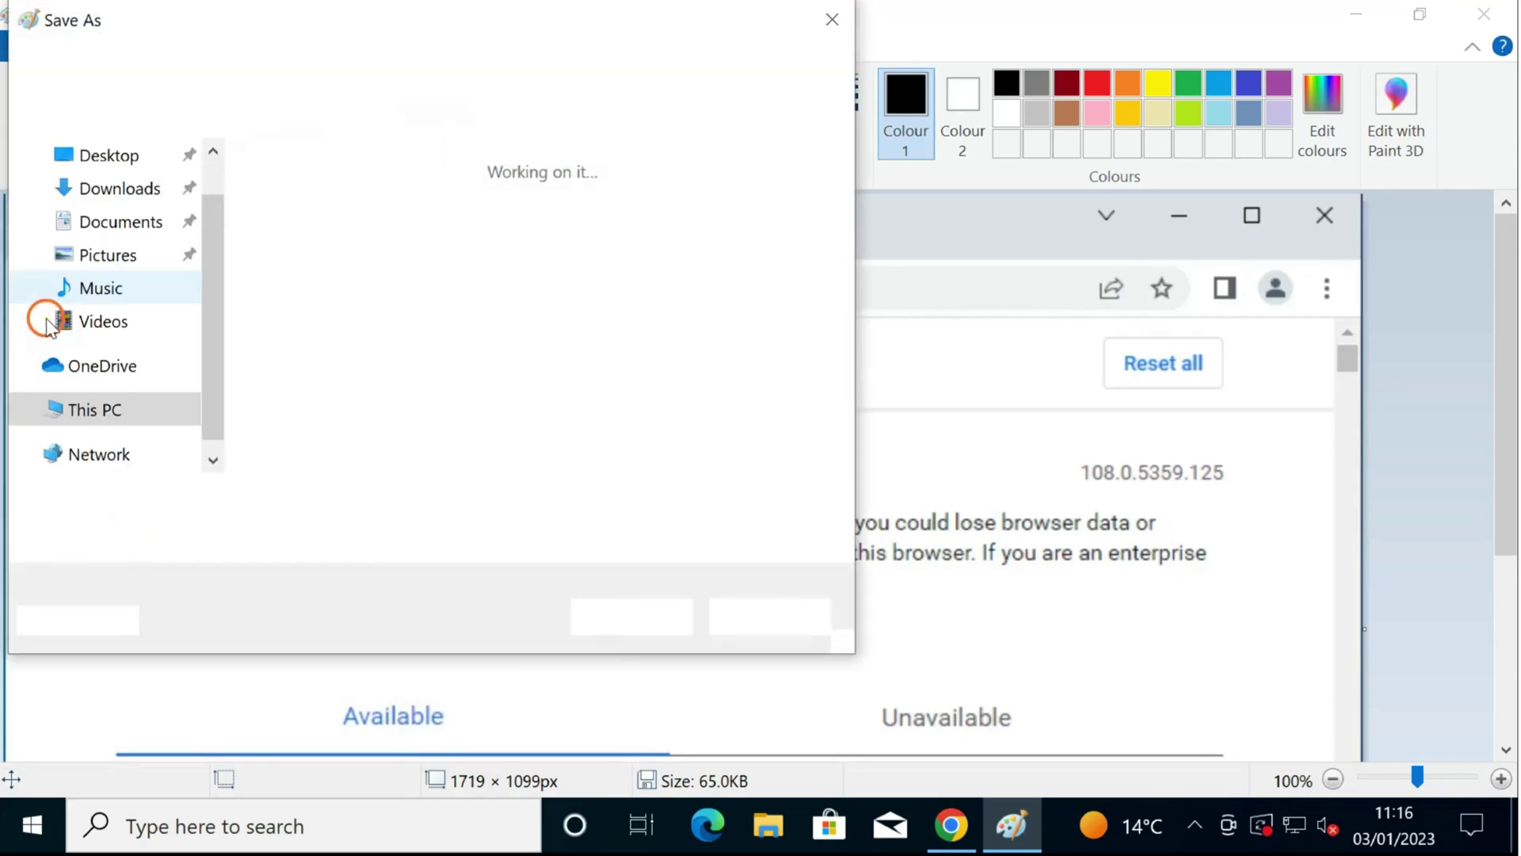
pyautogui.scroll(1, 52, 301)
pyautogui.click(95, 211)
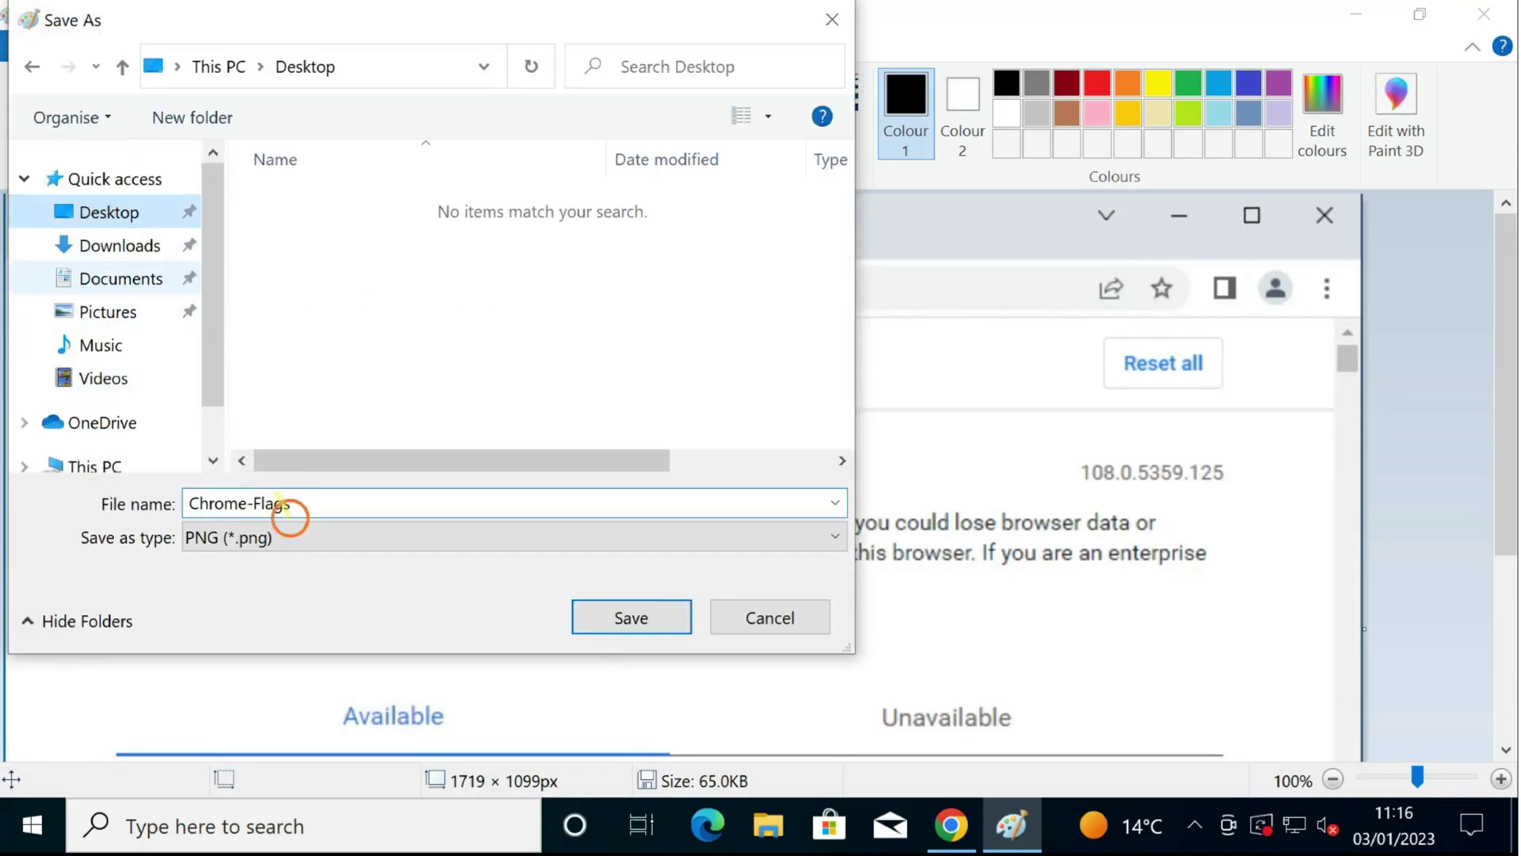
pyautogui.click(336, 499)
pyautogui.click(345, 496)
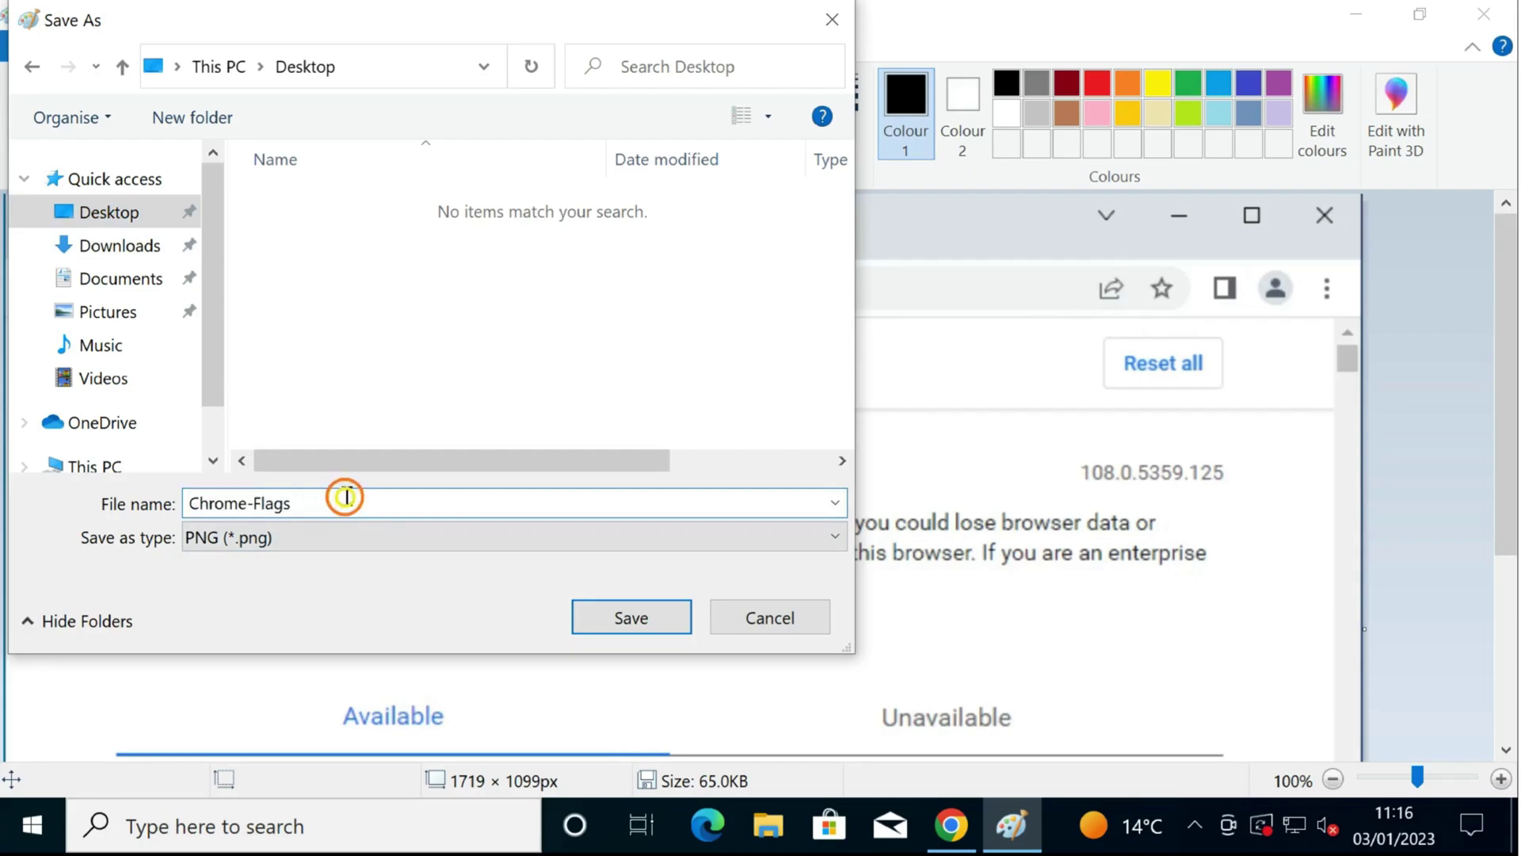
pyautogui.click(626, 617)
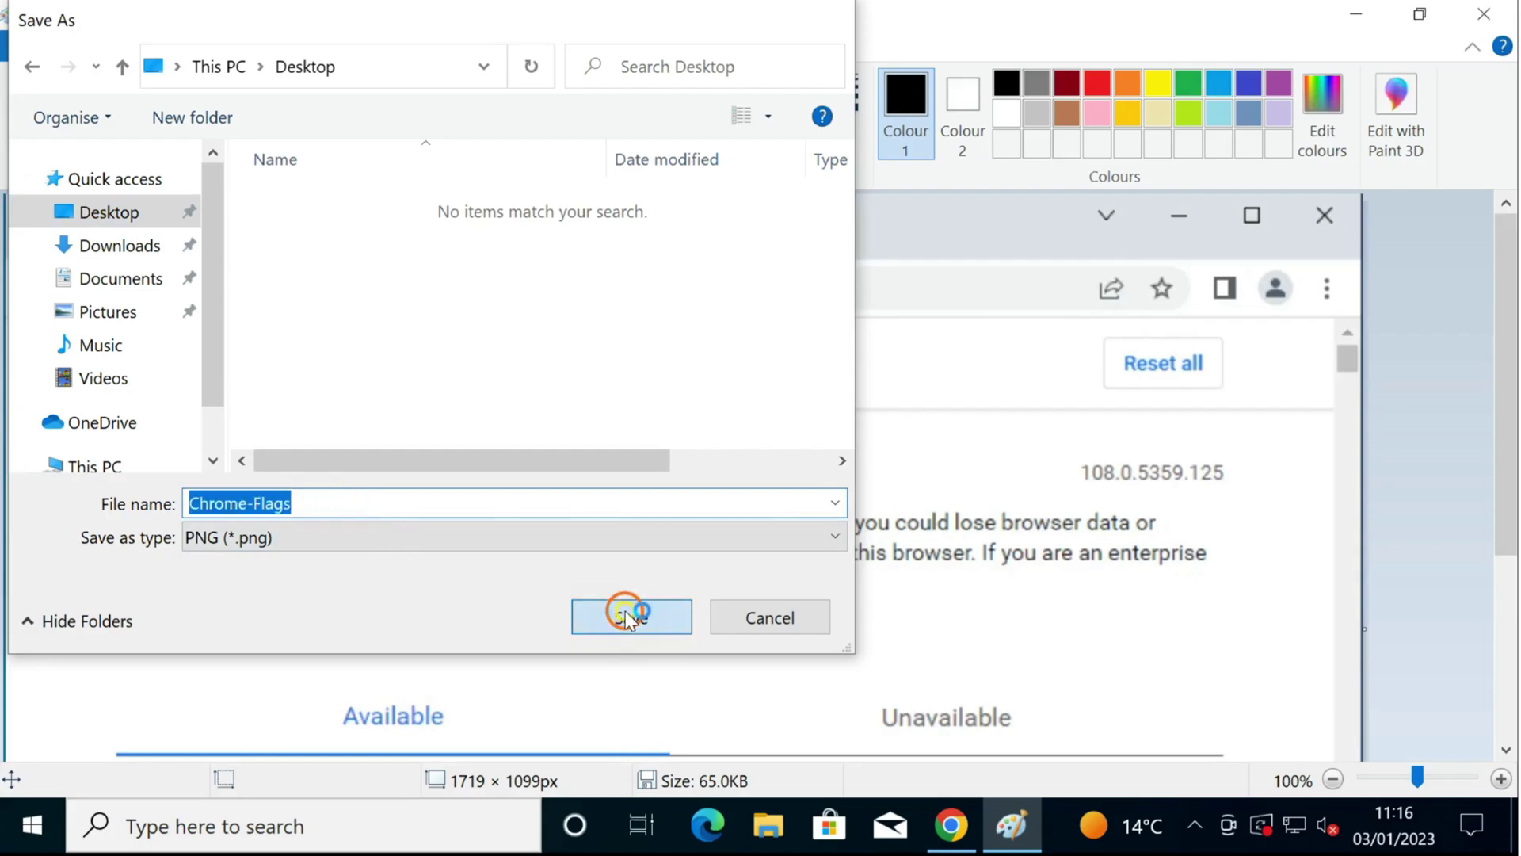
pyautogui.click(850, 475)
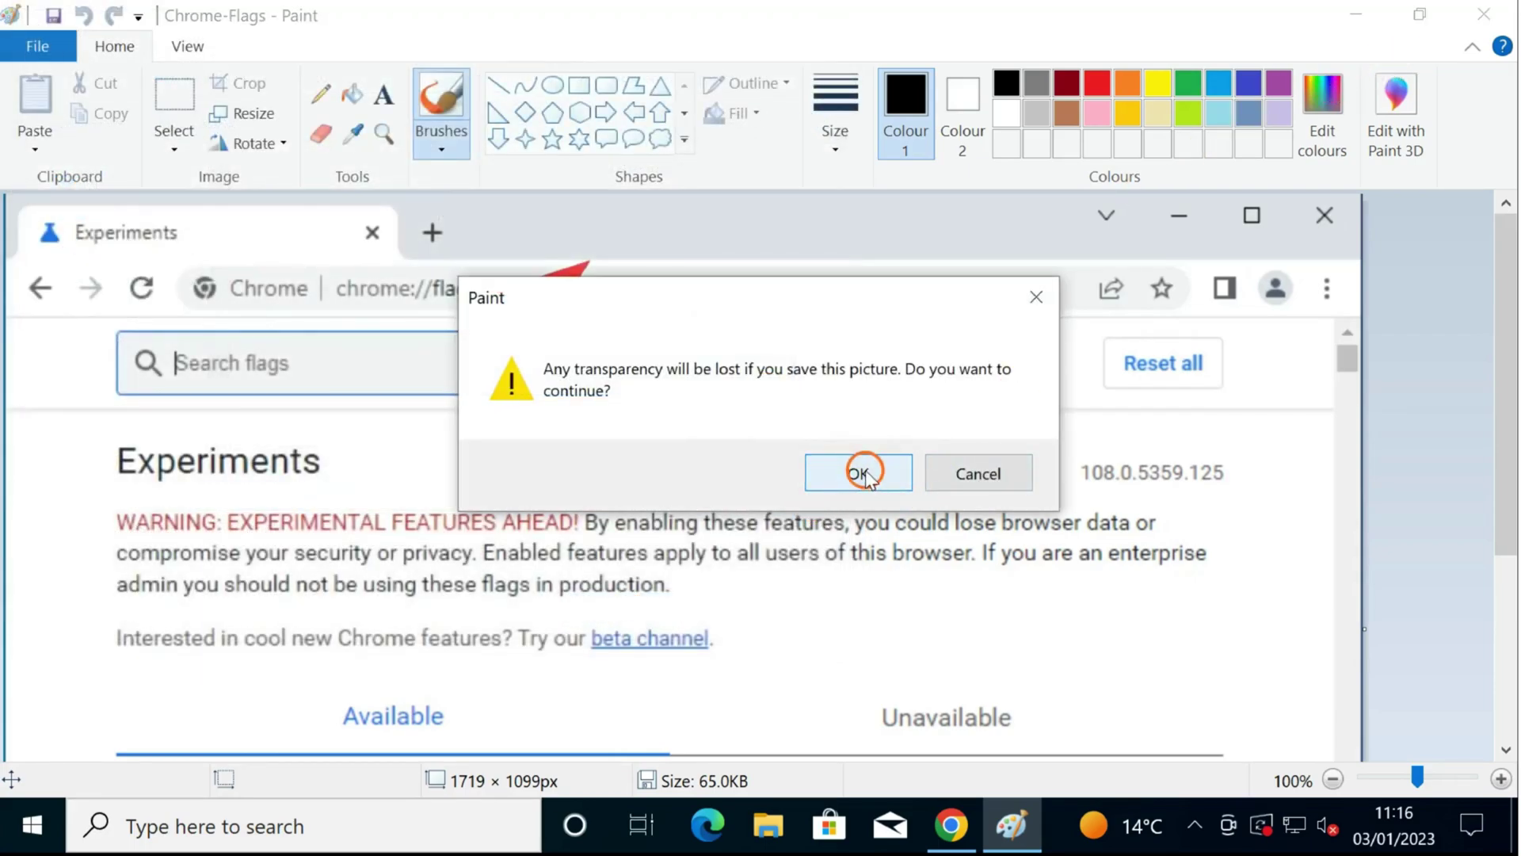
# Close Paint and move the new Chrome-Flags PNG icon into the desktop's left column.
pyautogui.click(1487, 22)
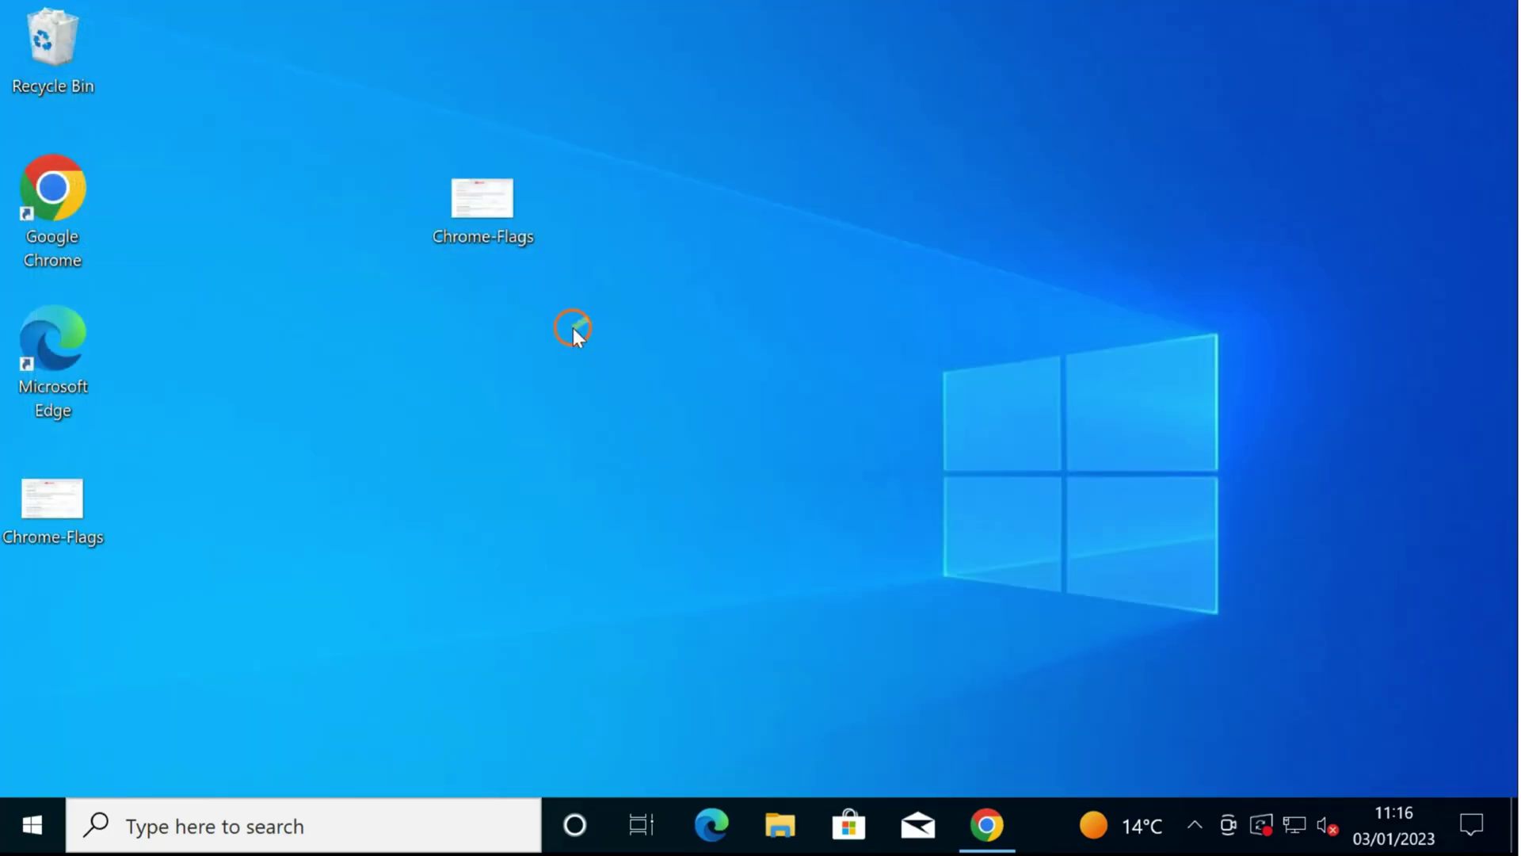
pyautogui.moveTo(482, 209)
pyautogui.mouseDown()
pyautogui.moveTo(127, 626)
pyautogui.moveTo(40, 621)
pyautogui.moveTo(47, 638)
pyautogui.mouseUp()
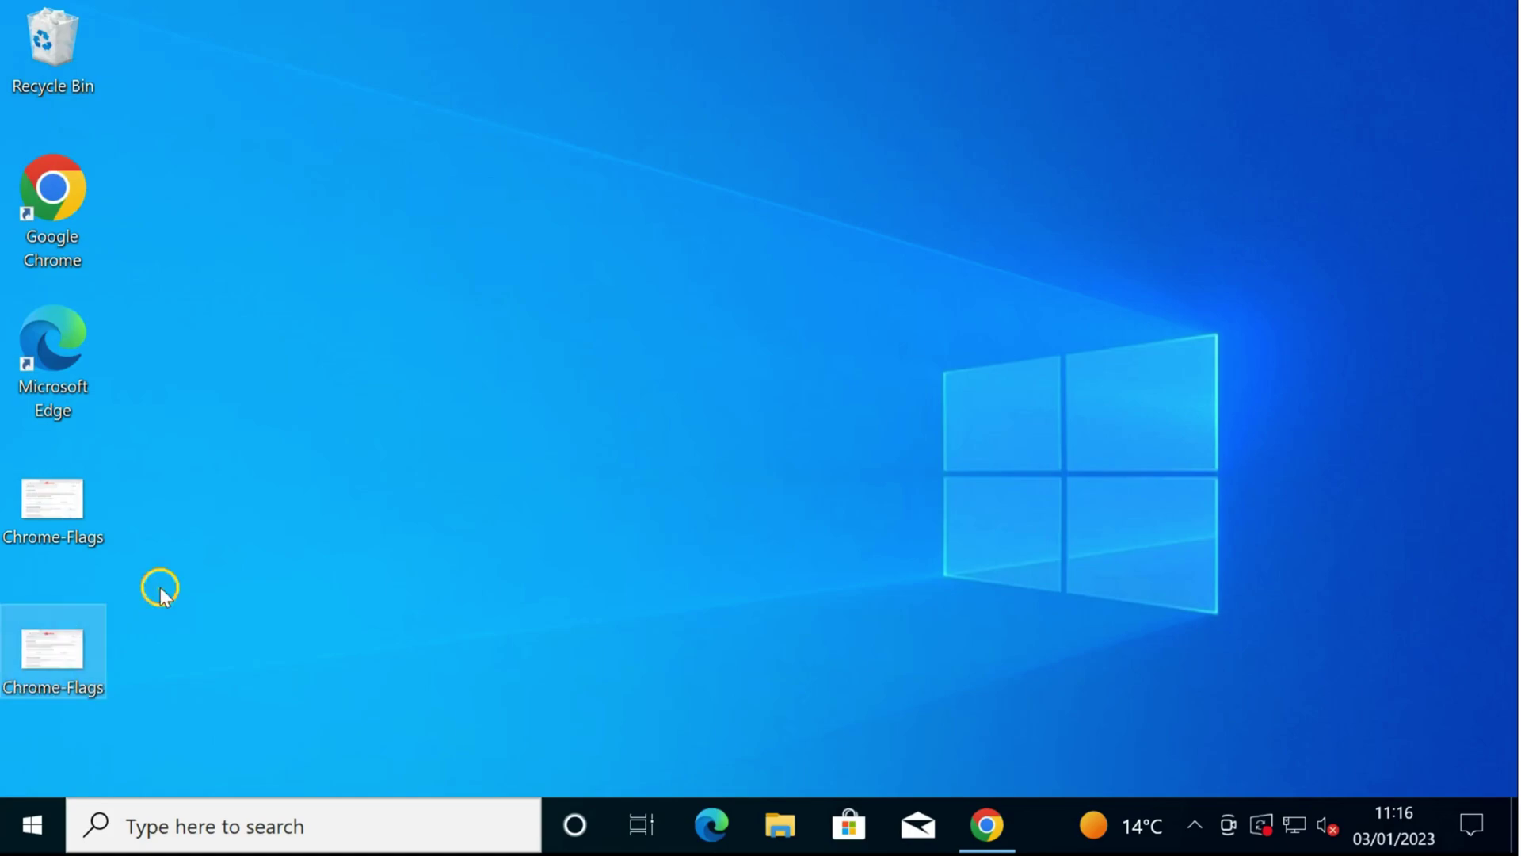